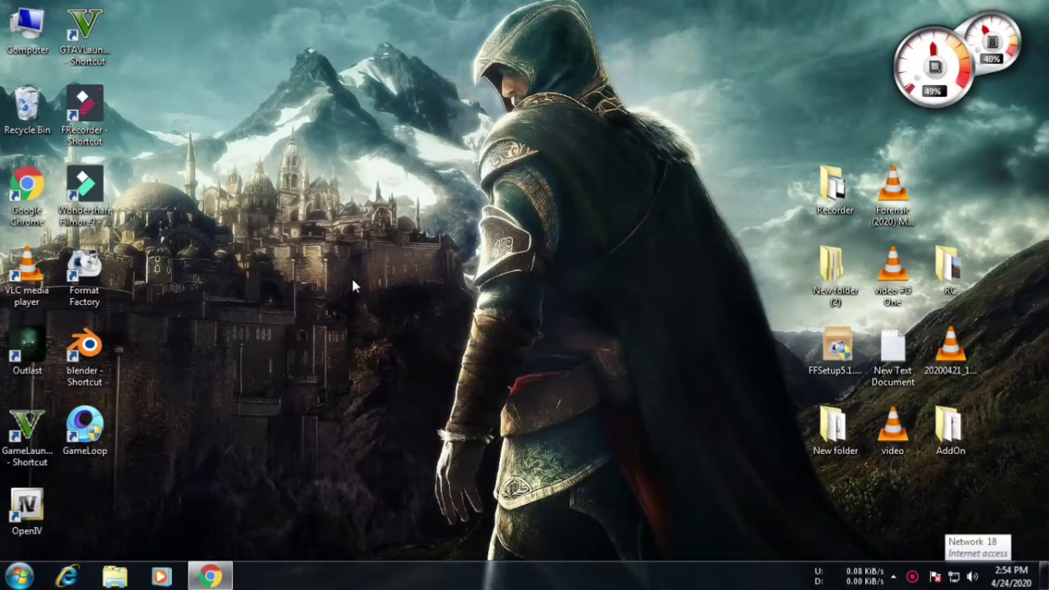
right_click(348, 34)
left_click(429, 77)
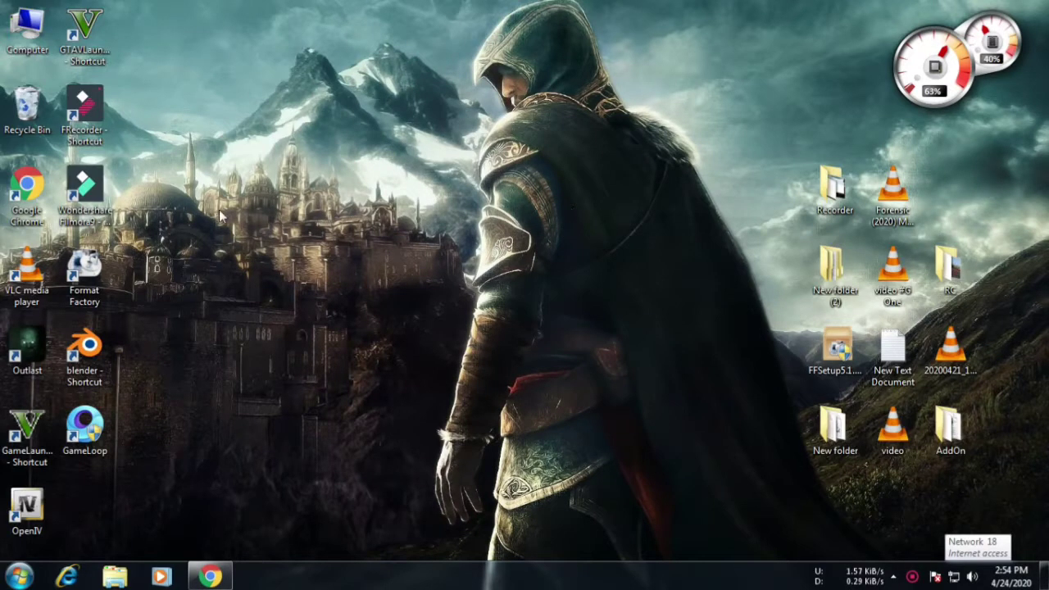
right_click(385, 129)
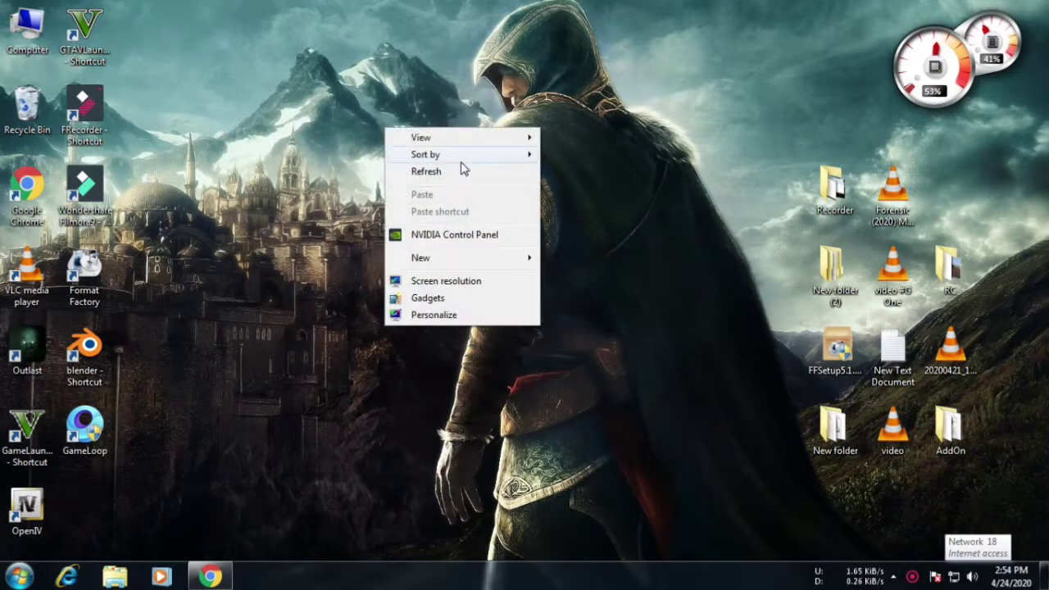
left_click(463, 173)
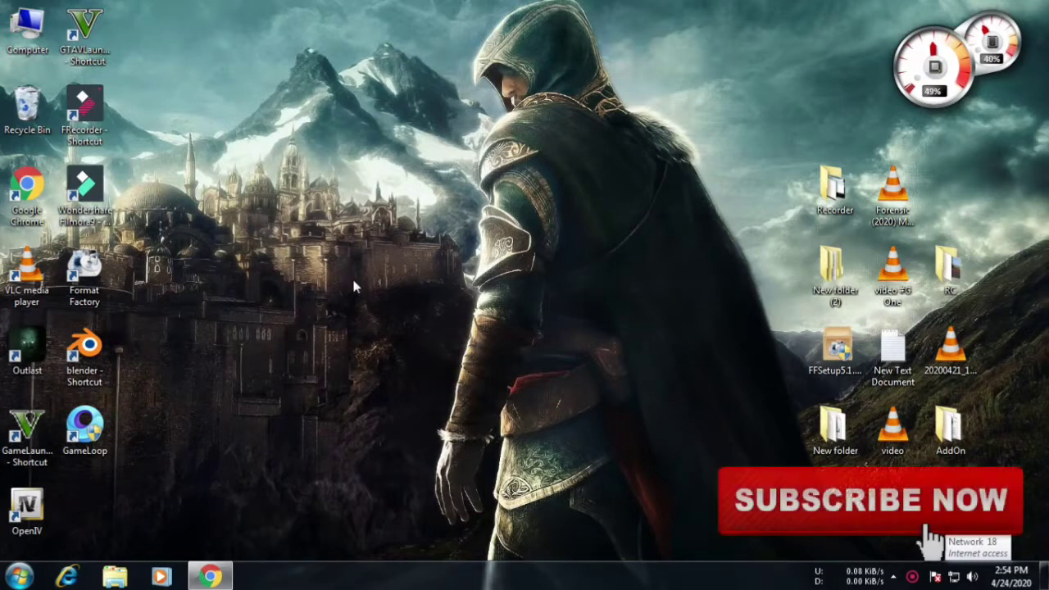
right_click(351, 40)
left_click(428, 77)
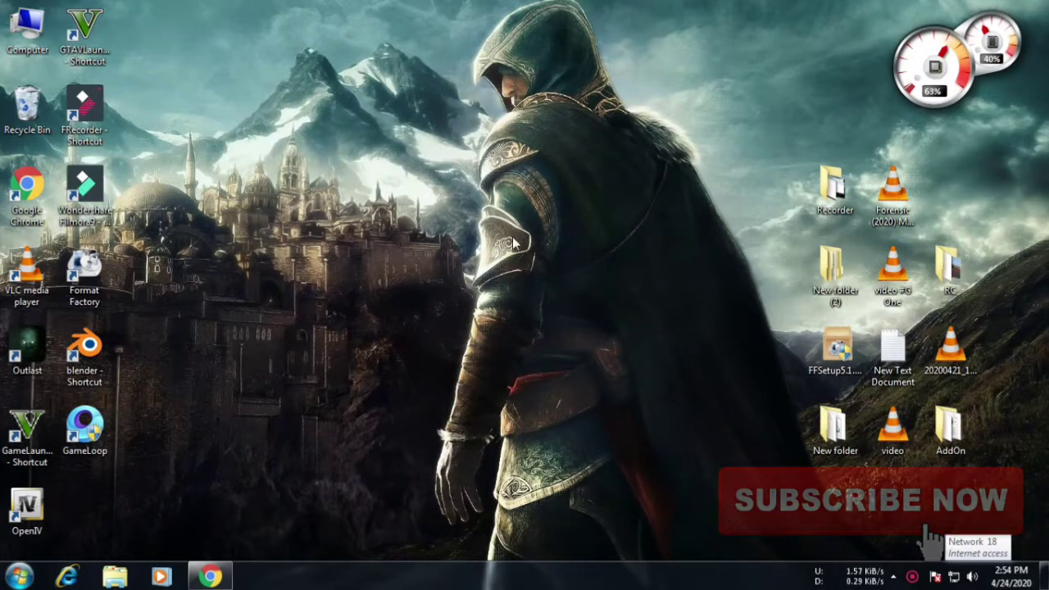
right_click(384, 127)
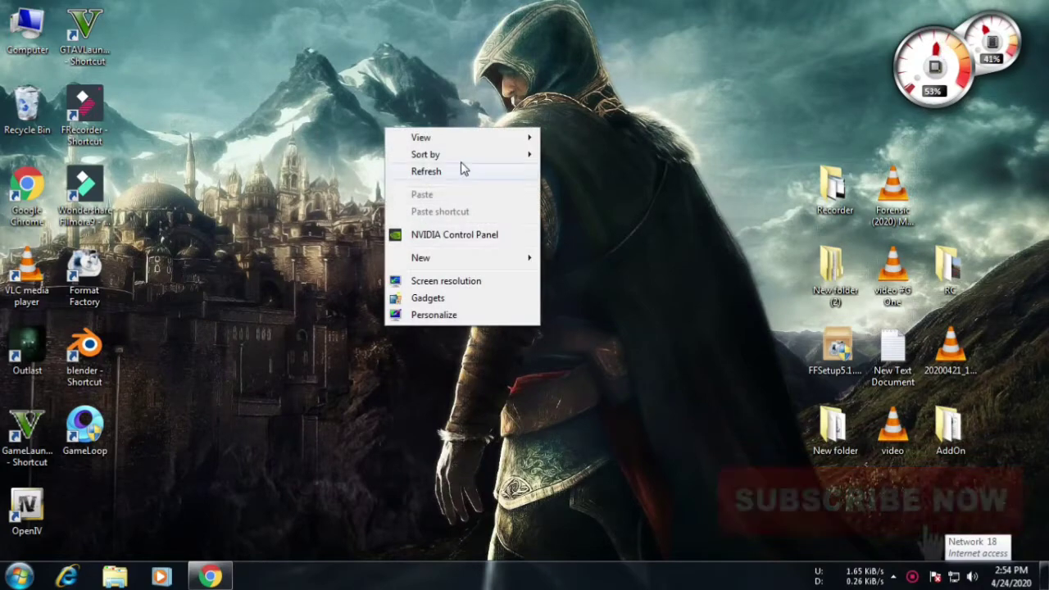
left_click(461, 172)
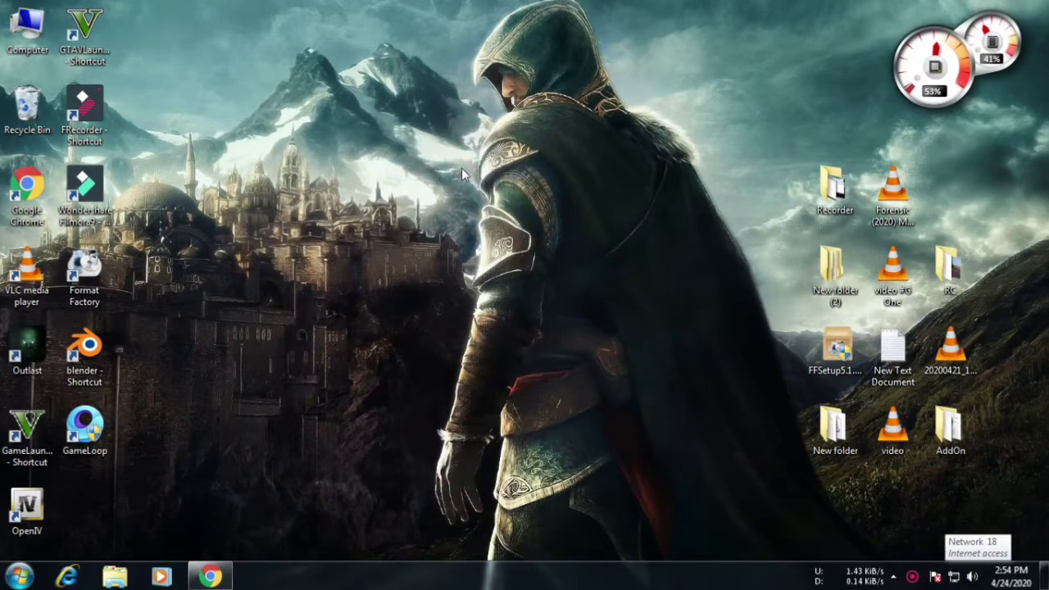
Move everything in Downloads except New folder (2) into that folder, replacing files with the same name, and close the window.
double_click(27, 29)
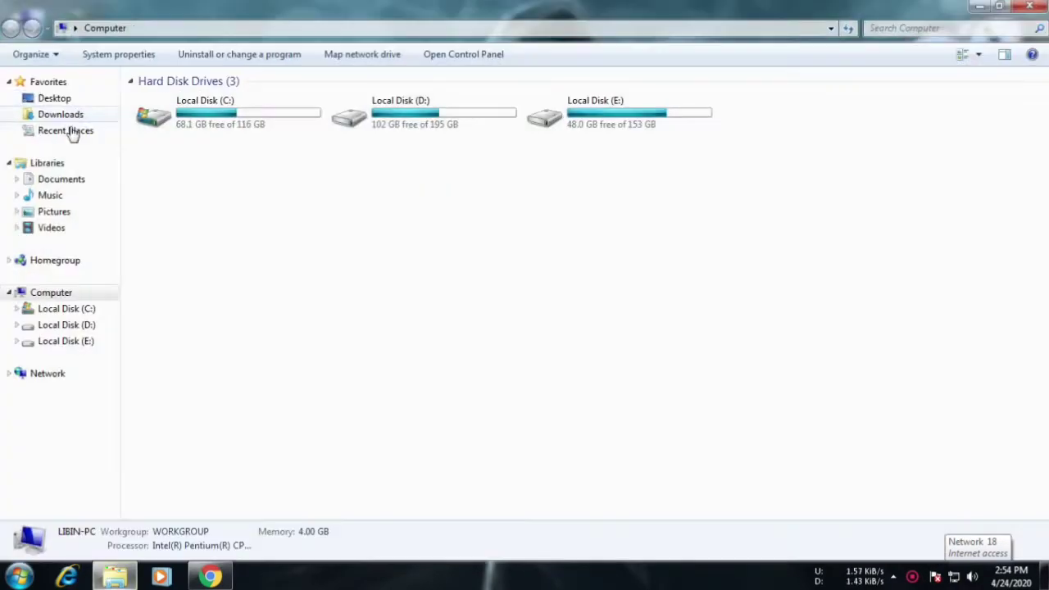
left_click(60, 115)
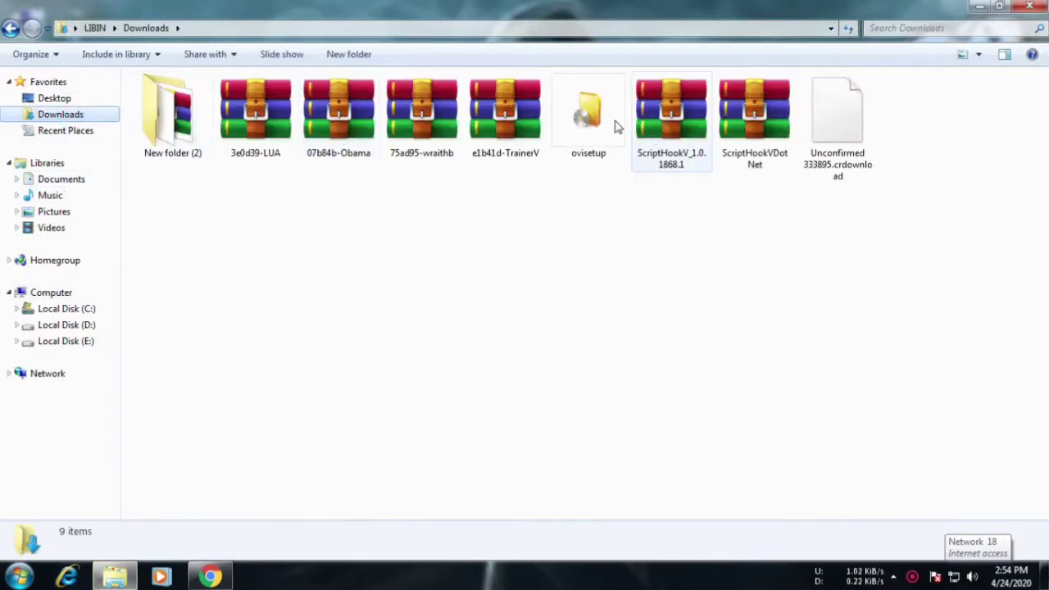
left_click(259, 106)
left_click(852, 125, "shift")
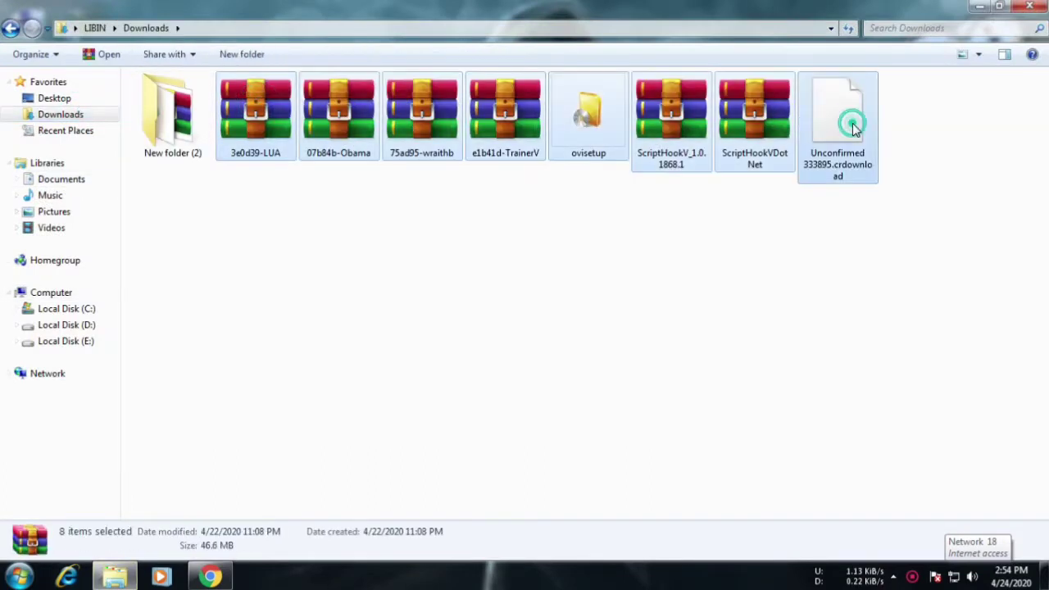
double_click(168, 115)
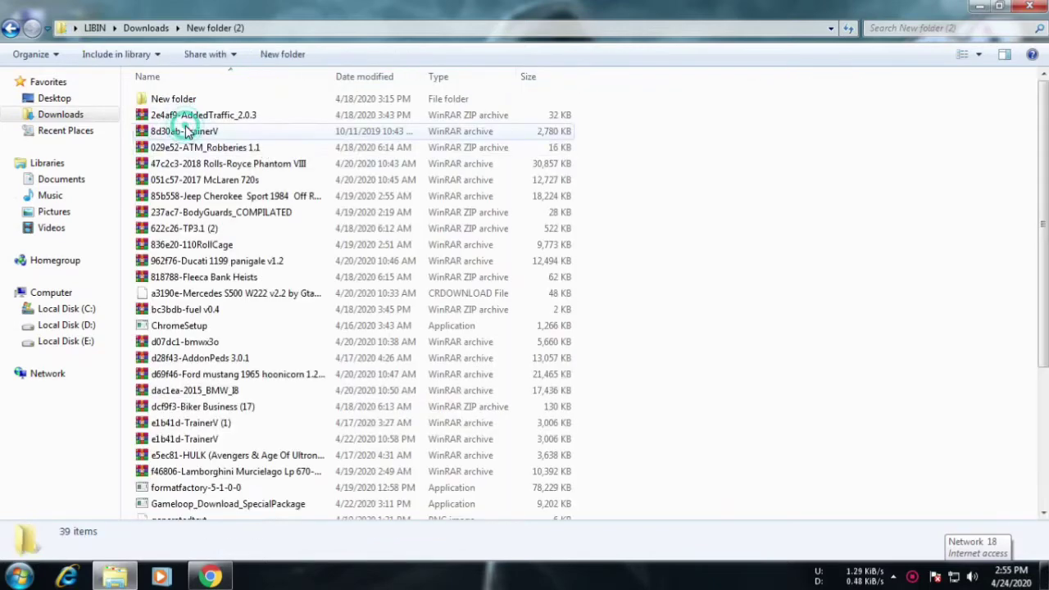
key("ctrl+v")
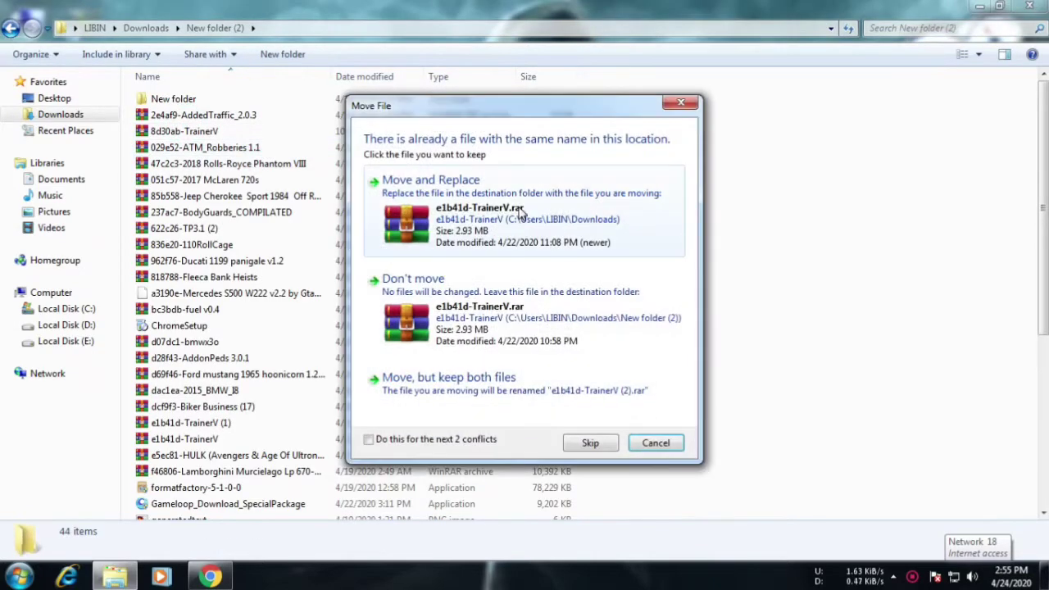
left_click(527, 178)
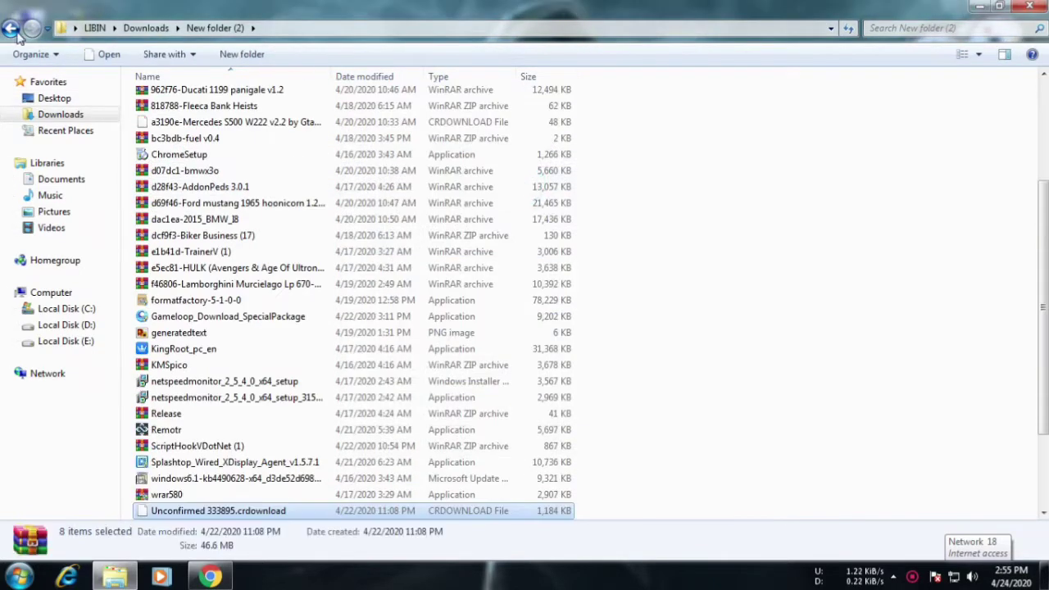
left_click(11, 29)
left_click(11, 30)
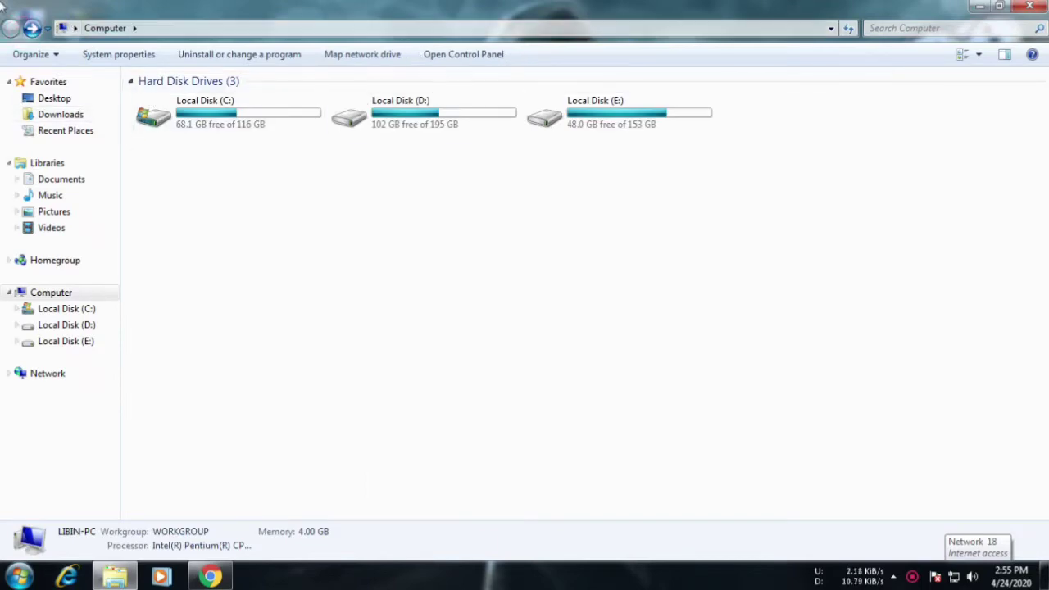
left_click(1029, 6)
right_click(637, 113)
left_click(677, 164)
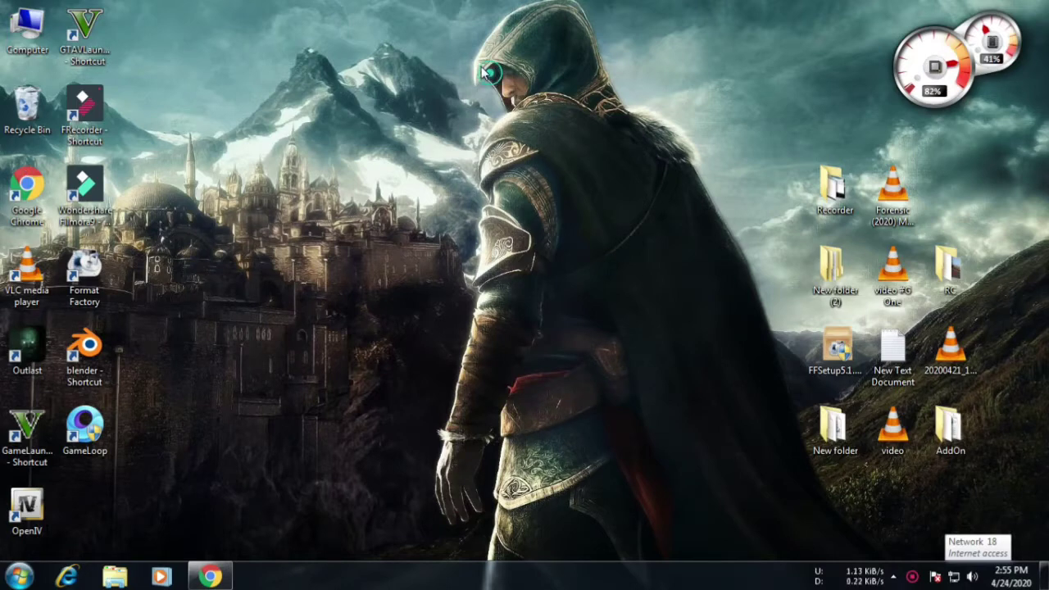
Open the GTAVLauncher shortcut's file location and examine the contents of the Grand Theft Auto V folder.
right_click(97, 12)
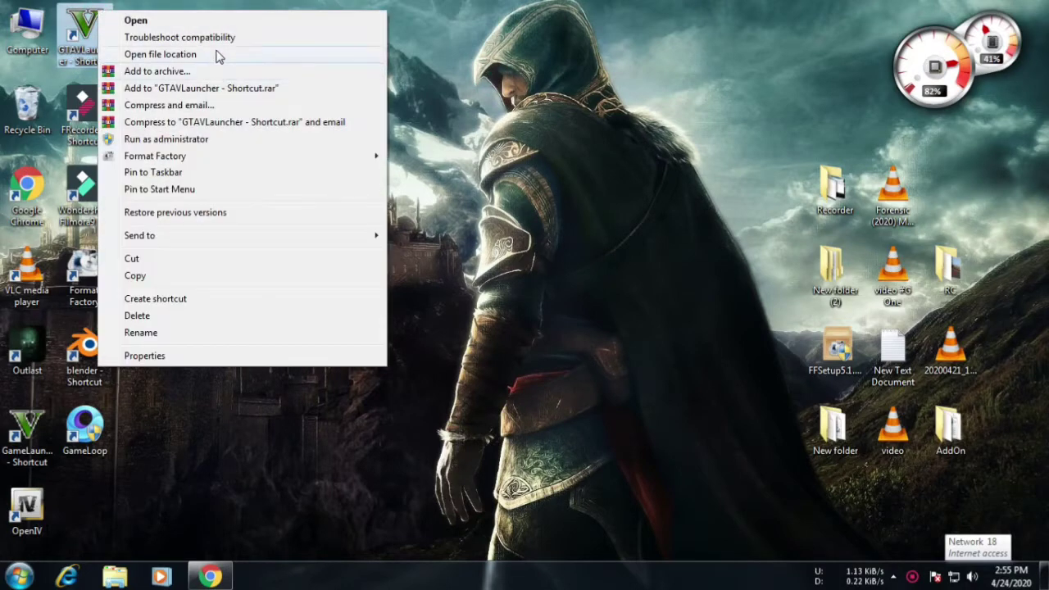
left_click(218, 55)
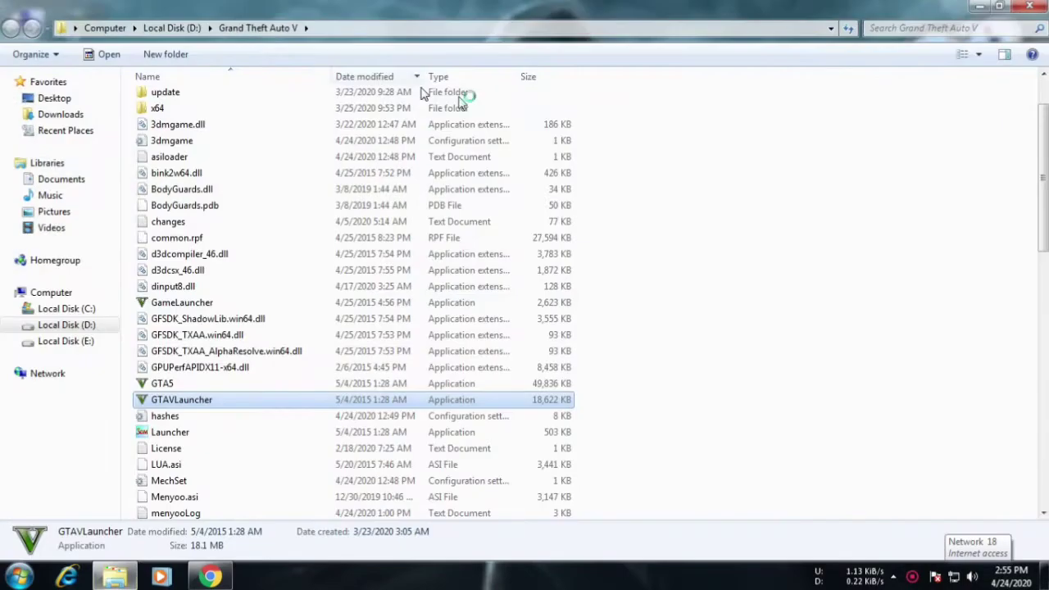
scroll(277, 175, "up", 2)
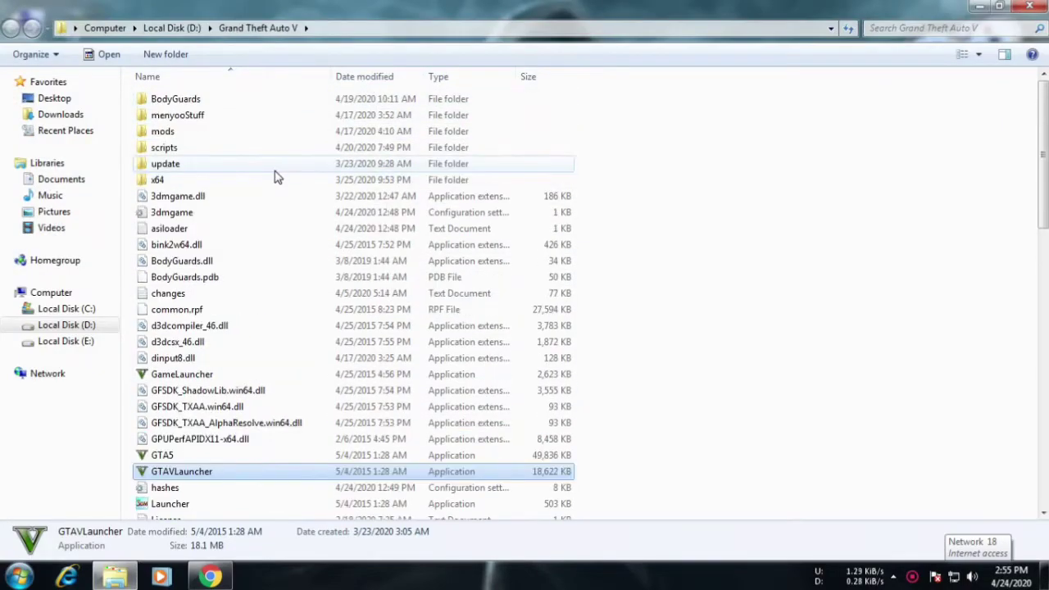
scroll(205, 123, "down", 1)
left_click(200, 108)
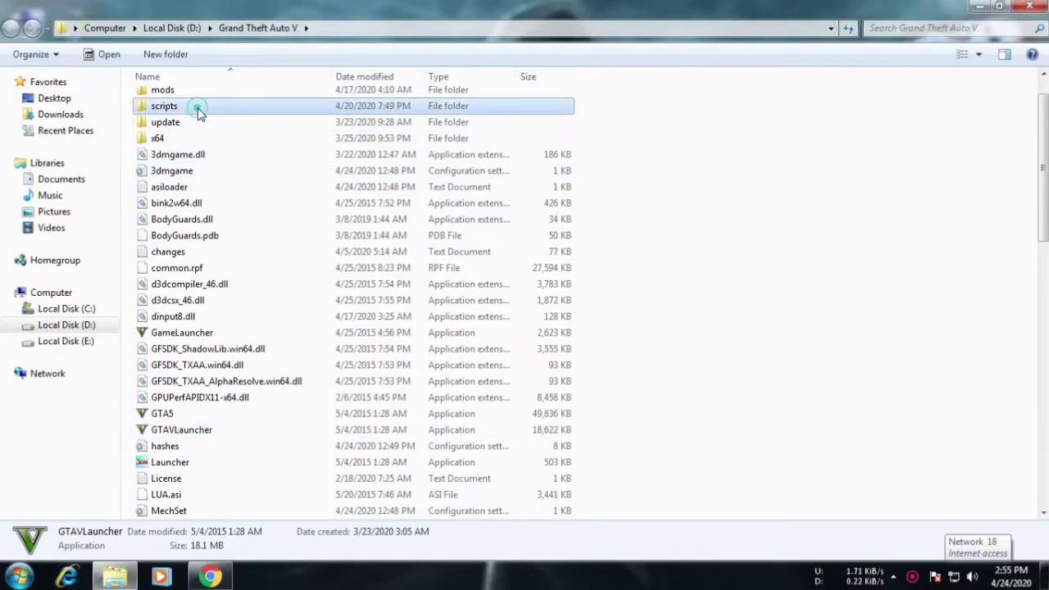
left_click(204, 91)
scroll(312, 252, "down", 3)
scroll(309, 251, "down", 12)
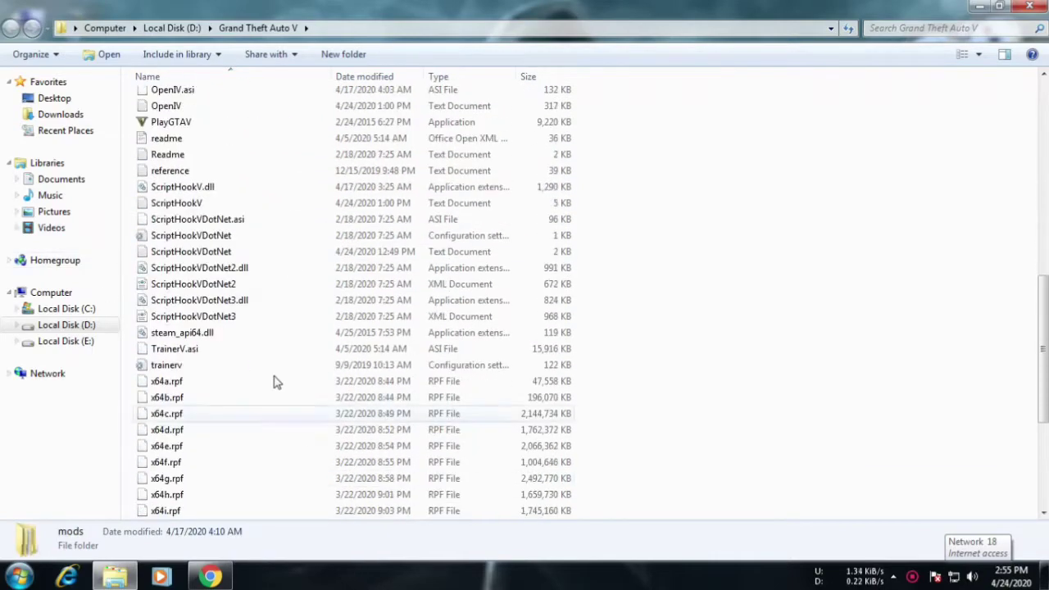
left_click(743, 253)
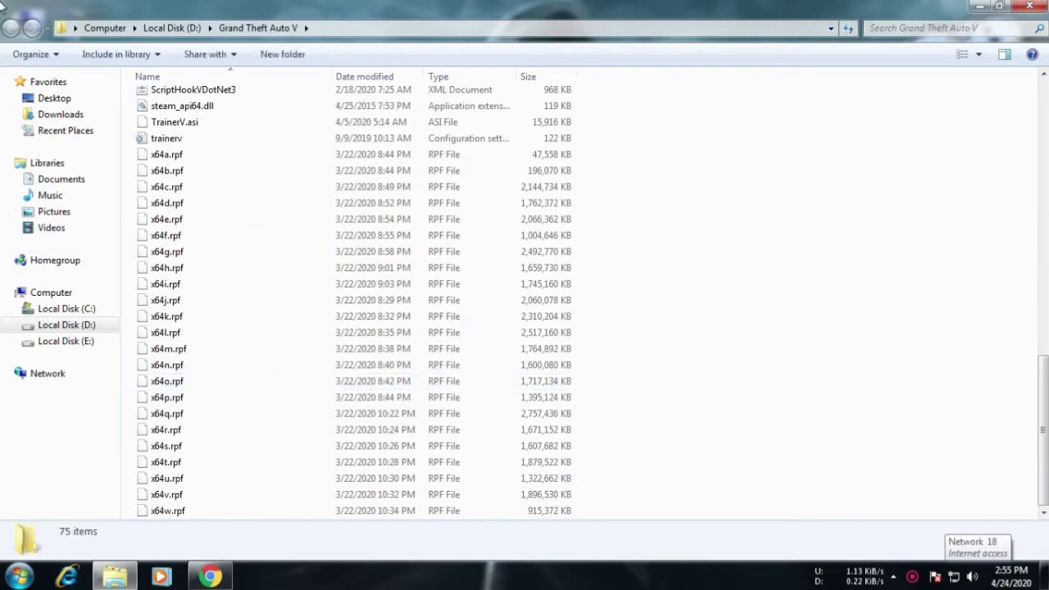
left_click(1029, 7)
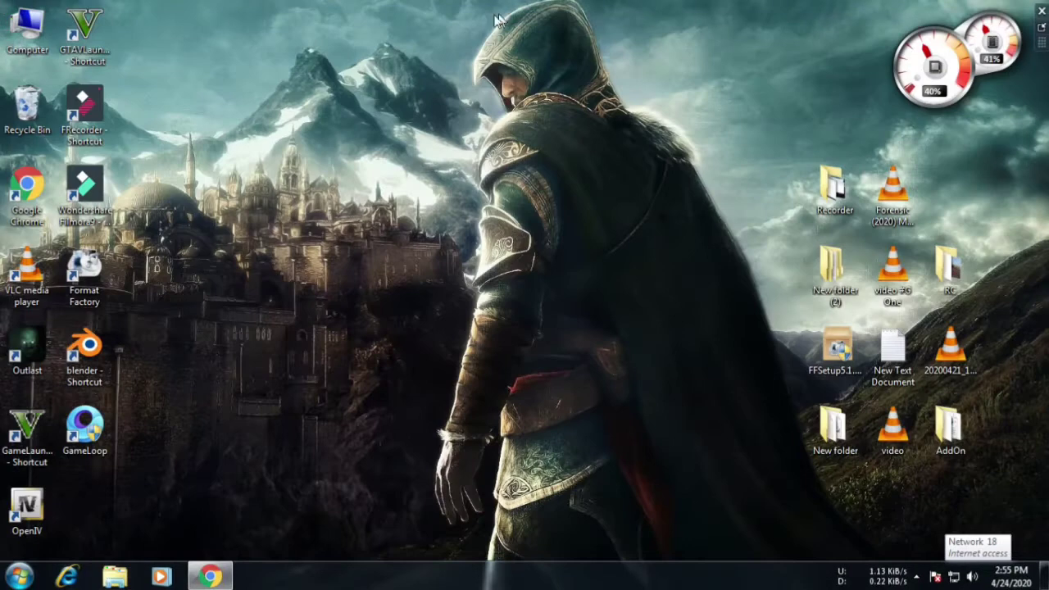
Switch to Google Chrome and search Google for "gta 5 mods pc".
right_click(343, 53)
left_click(382, 92)
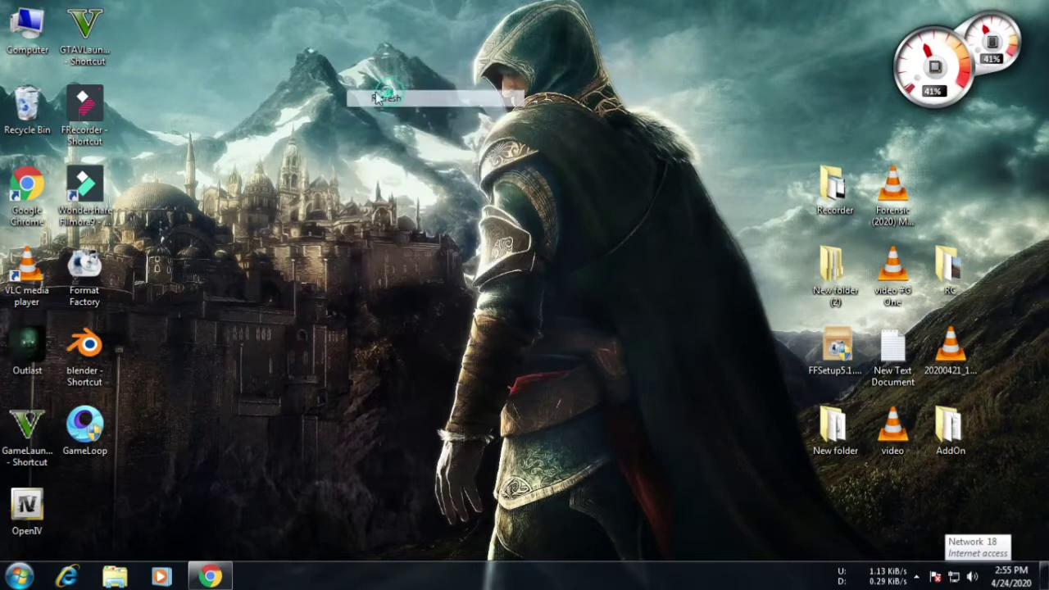
double_click(27, 186)
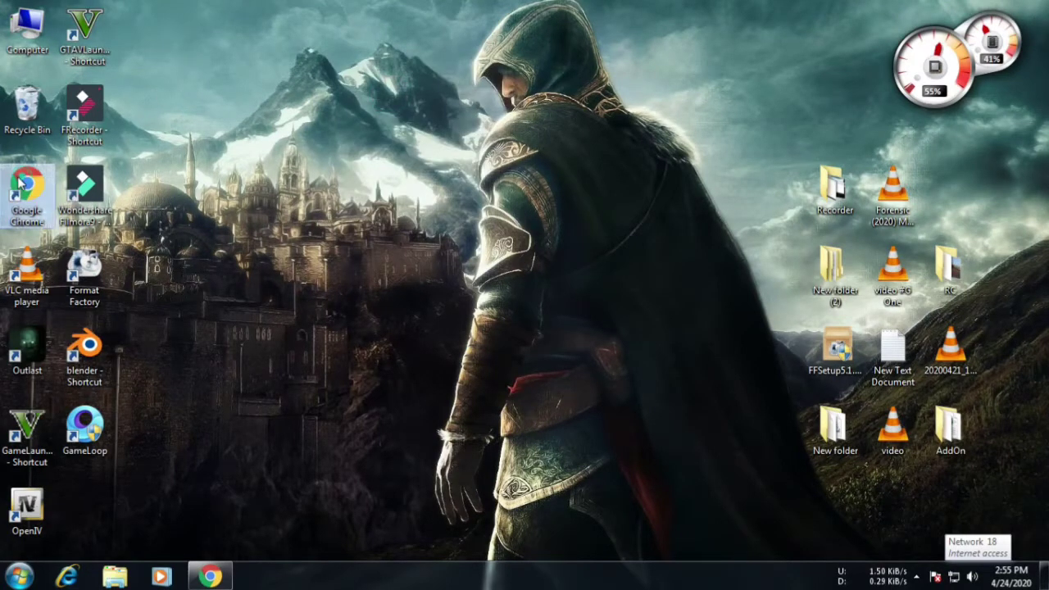
left_click(580, 36)
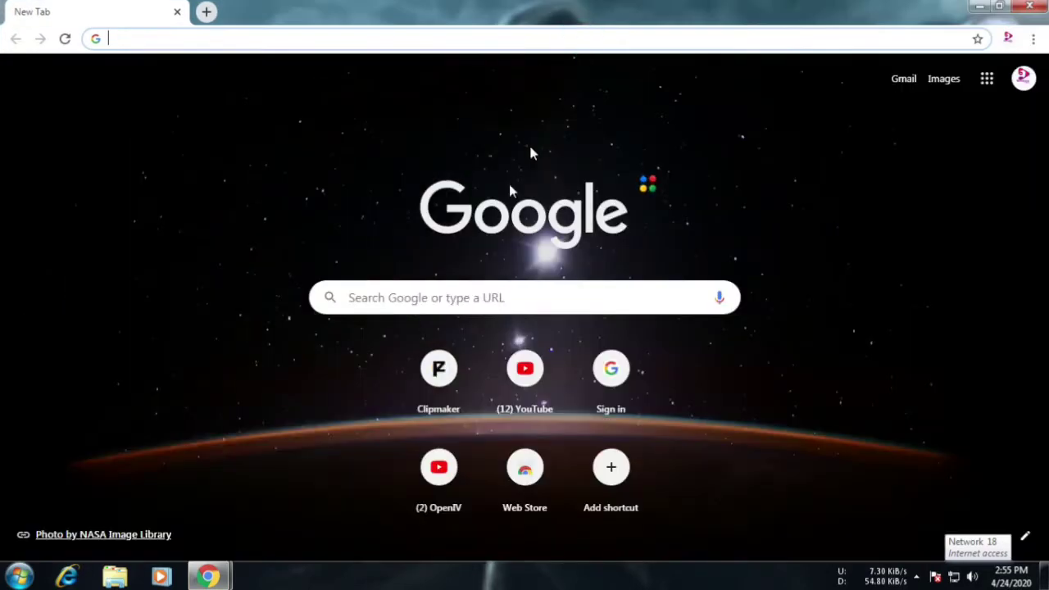
left_click(441, 295)
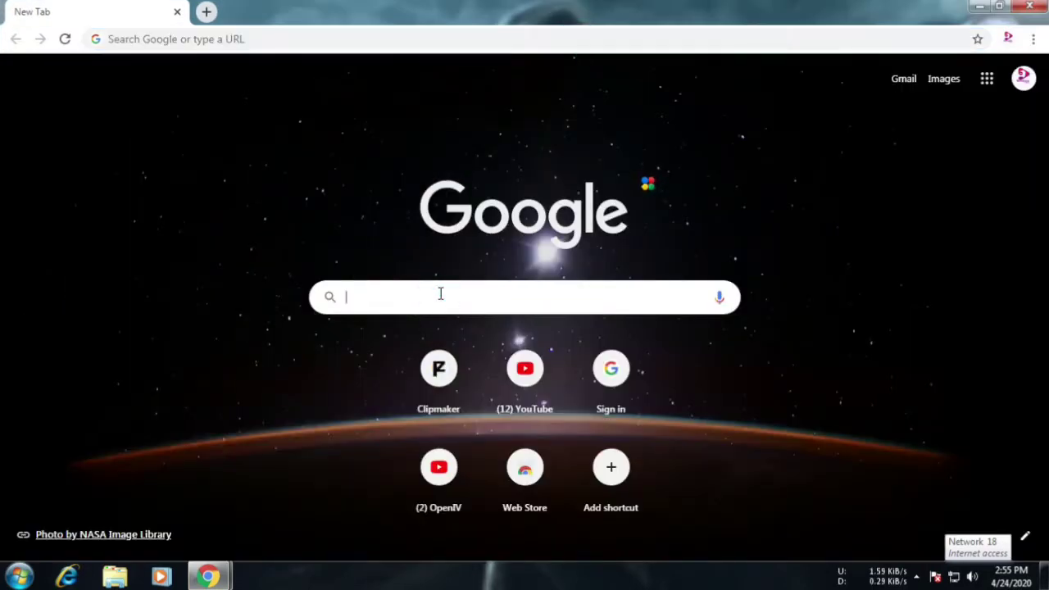
type("gta")
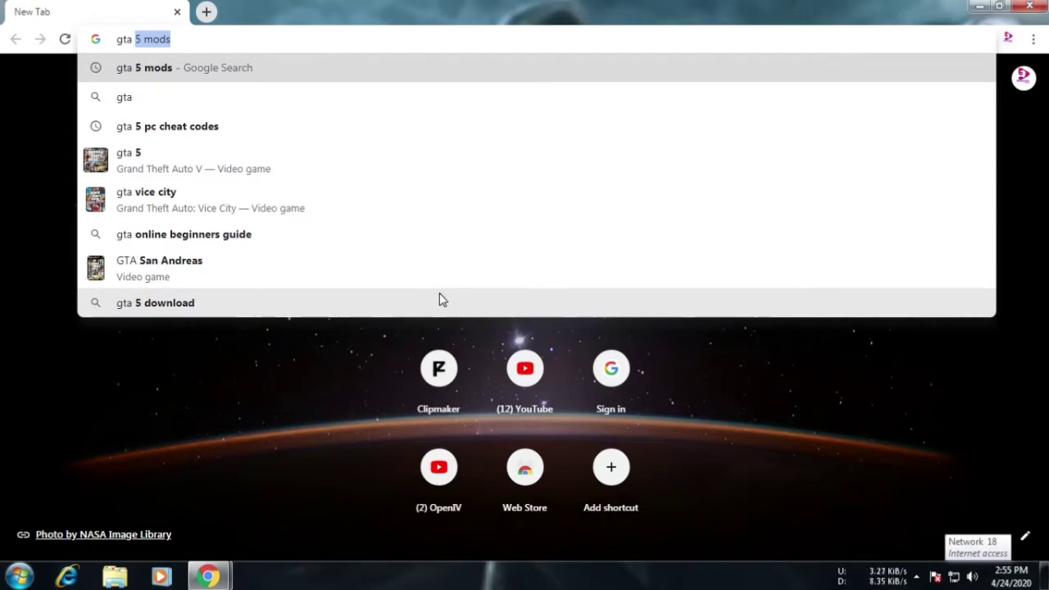
type(" 5 mods")
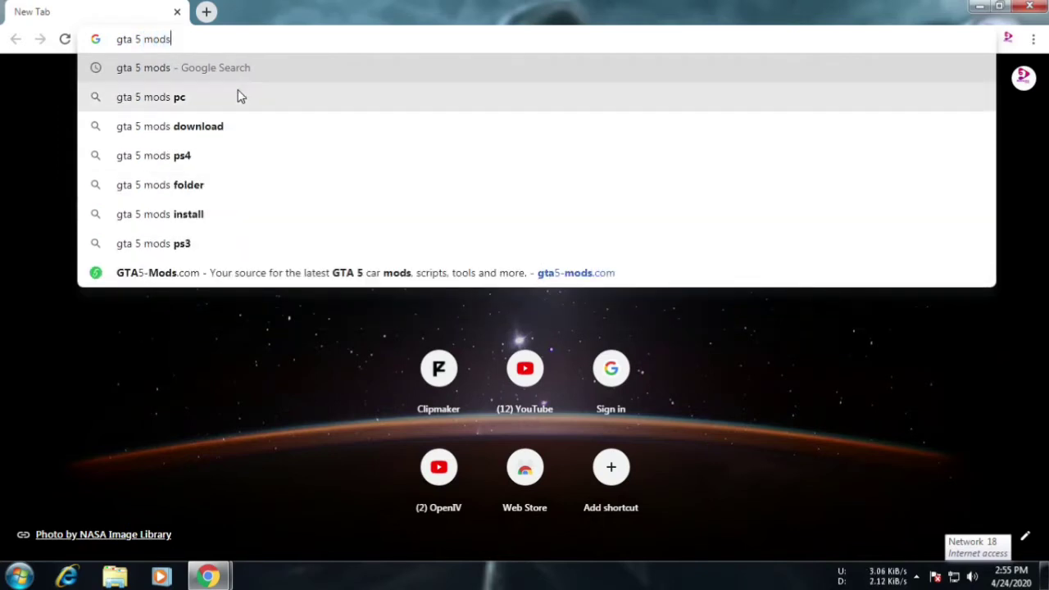
left_click(237, 97)
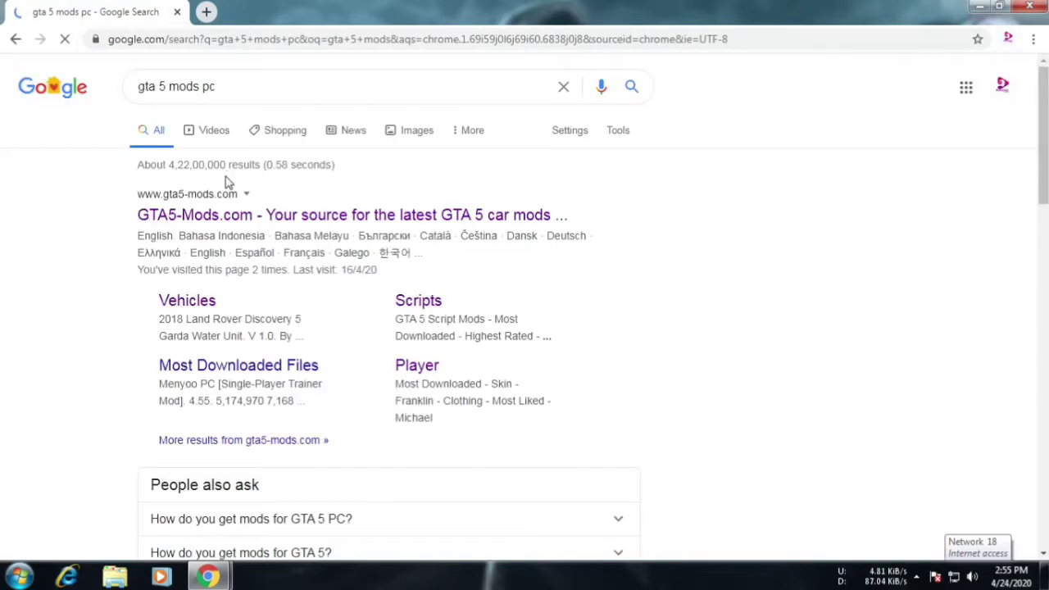
Open the GTA5-Mods.com website from the search results and look over its featured, latest and most downloaded files.
left_click(257, 219)
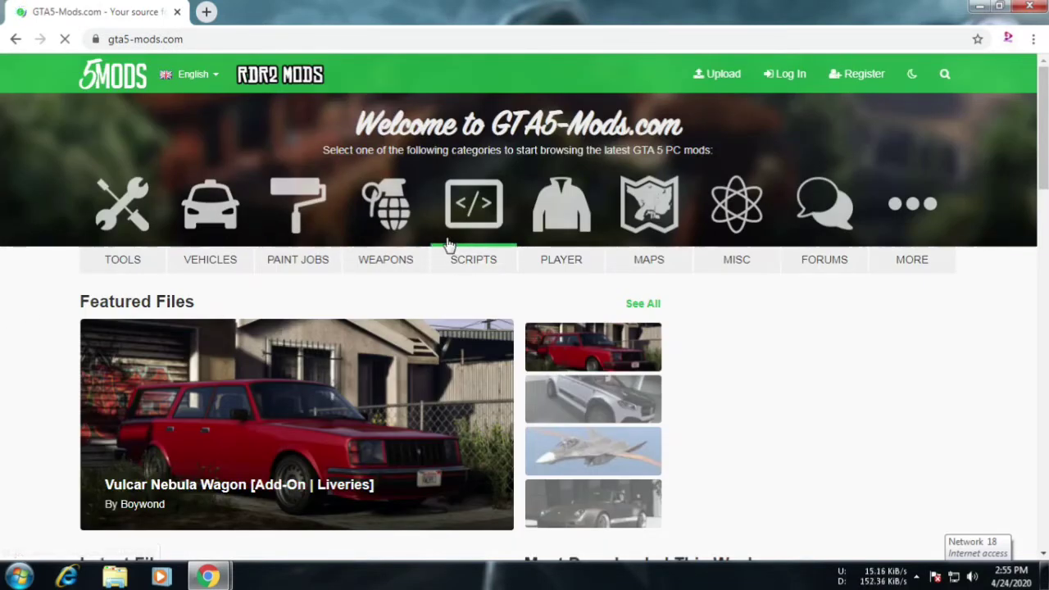
scroll(450, 246, "down", 2)
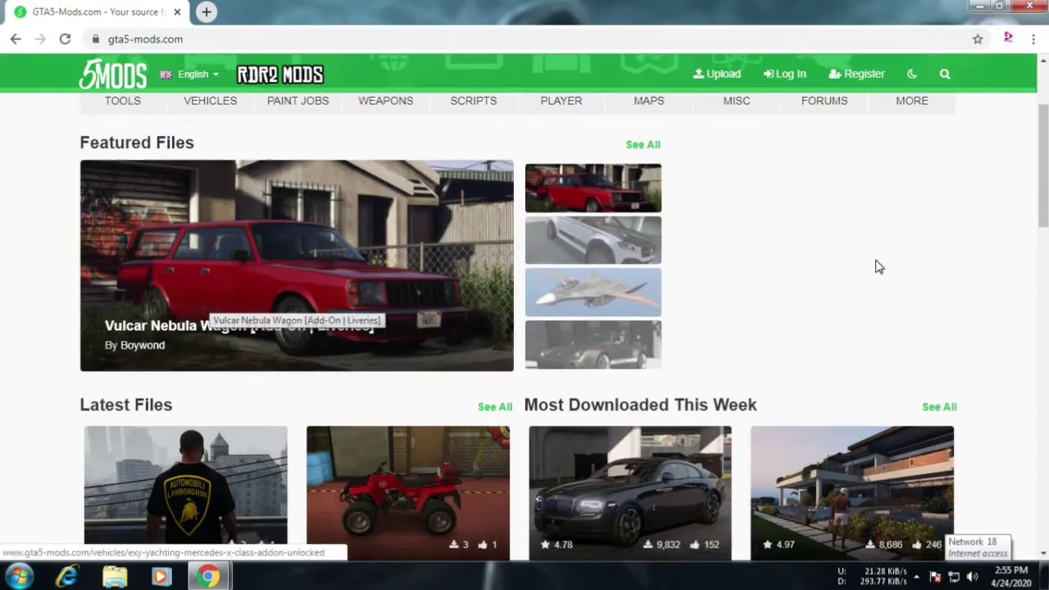
scroll(442, 267, "down", 1)
scroll(664, 426, "down", 2)
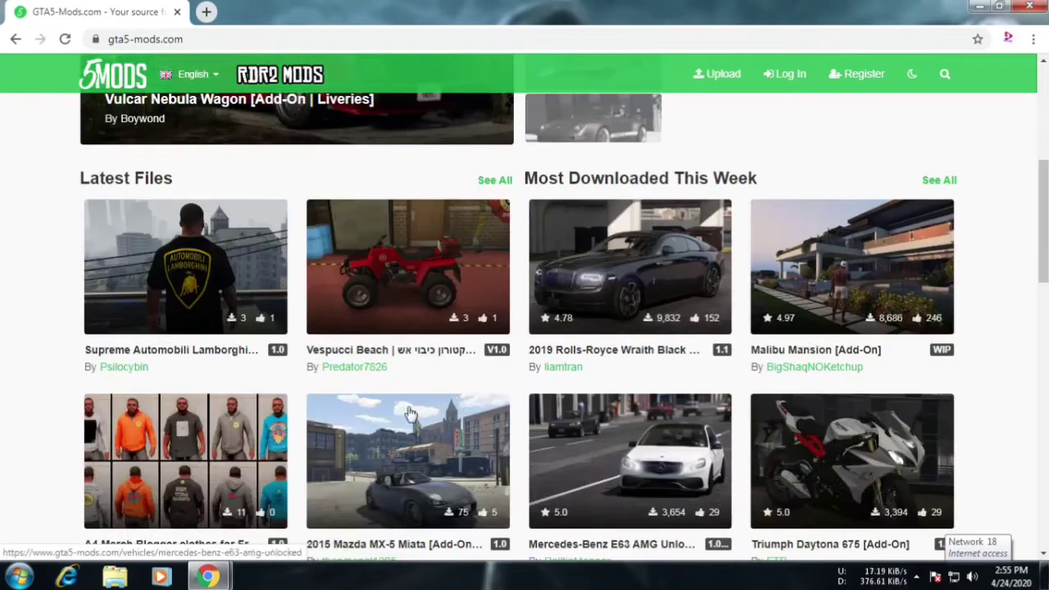
scroll(663, 369, "up", 5)
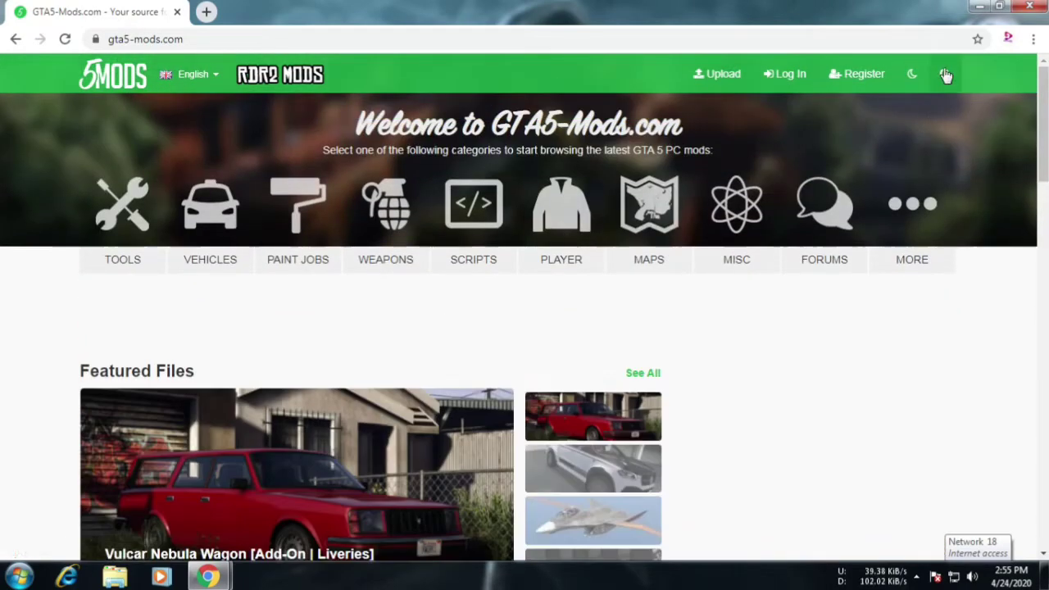
Search the GTA5-Mods.com site for "community hook".
left_click(944, 73)
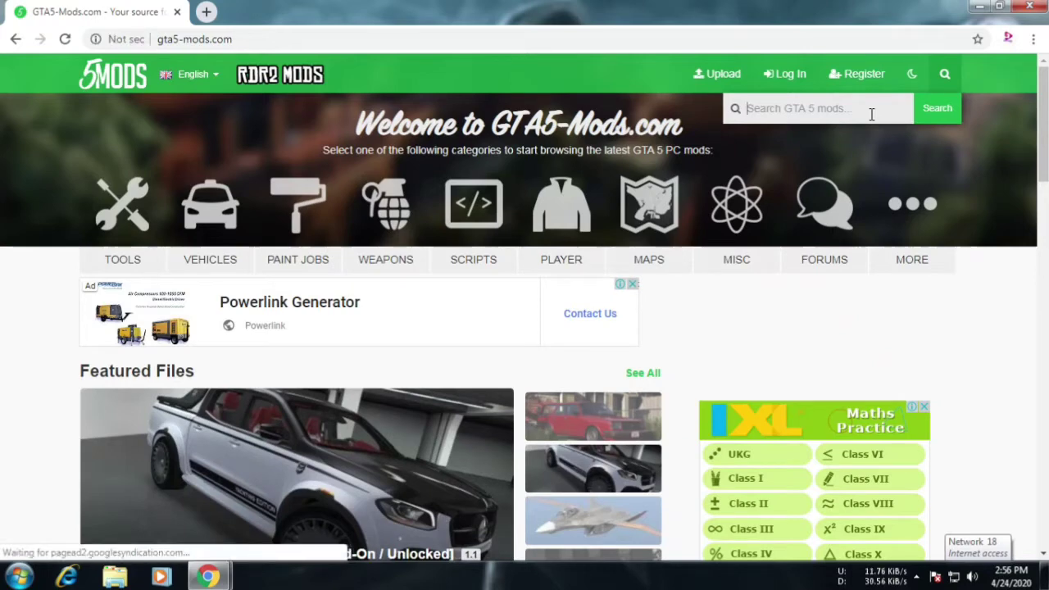
type("community")
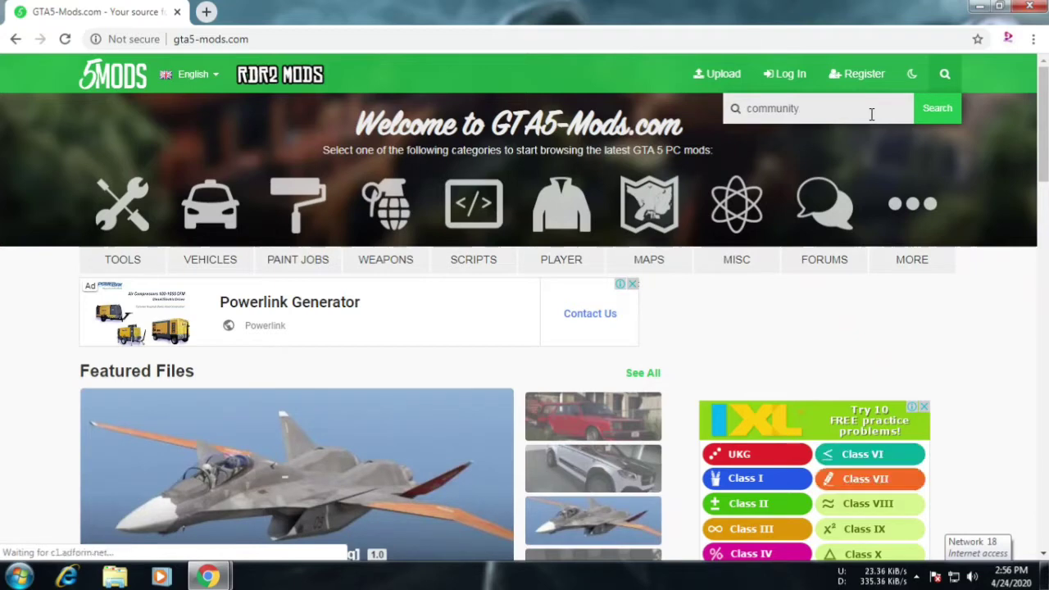
type("b hook")
key("Return")
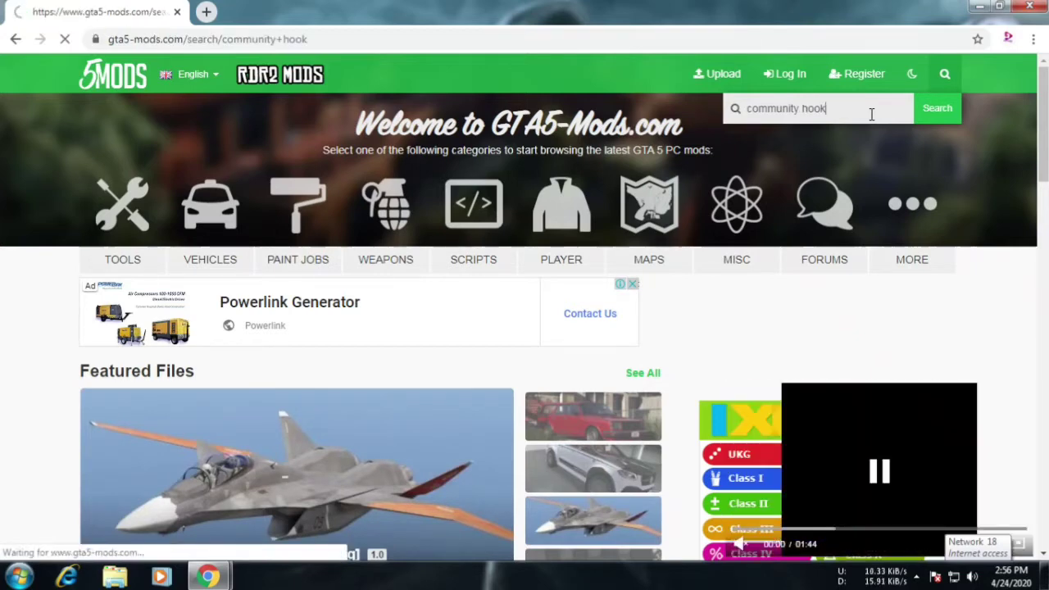
Open the Community Script Hook V .NET mod page from the site's search results.
scroll(284, 421, "down", 1)
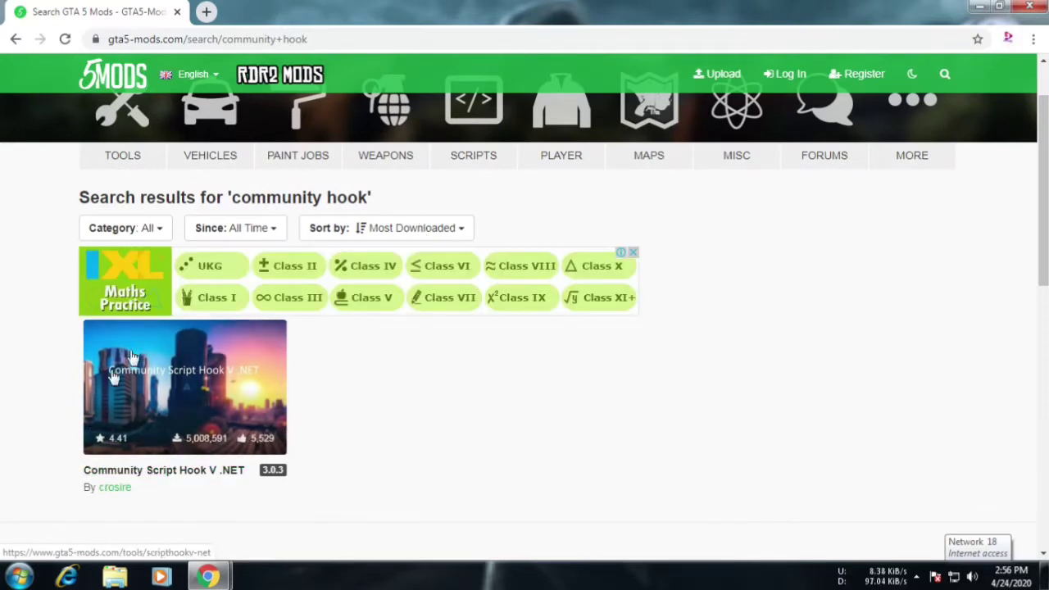
left_click(215, 469)
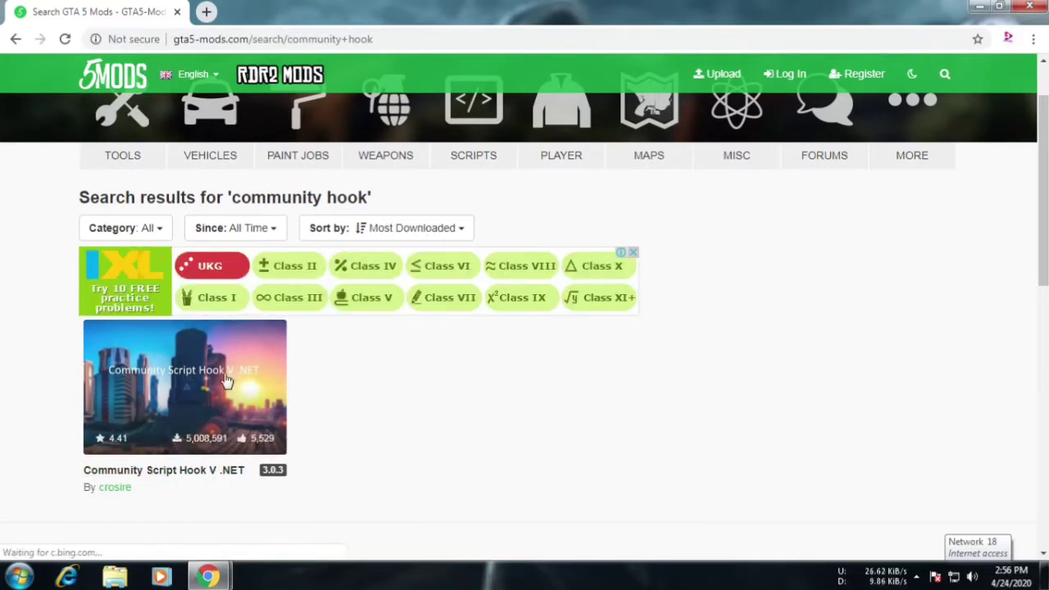
left_click(223, 374)
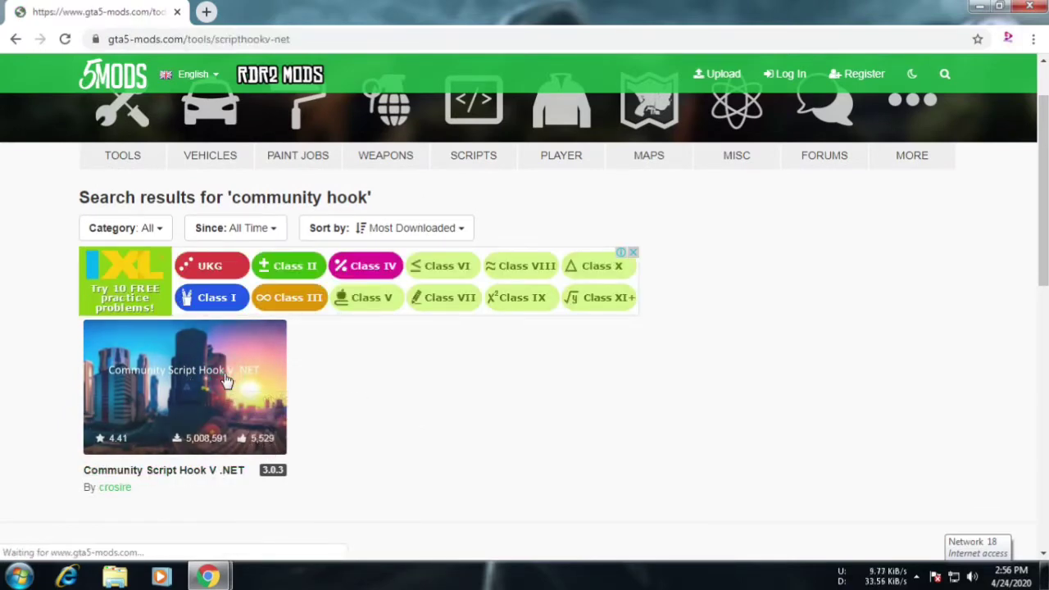
Look over the Community Script Hook V .NET page, including its description, versions and related tools.
scroll(475, 358, "down", 2)
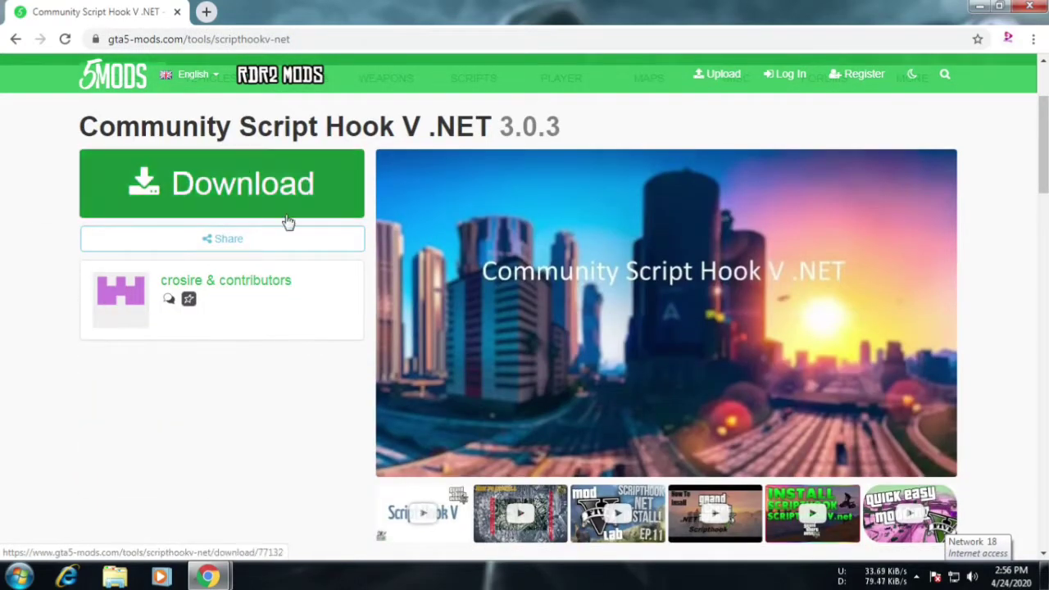
scroll(475, 254, "down", 1)
scroll(382, 254, "up", 1)
scroll(380, 250, "down", 4)
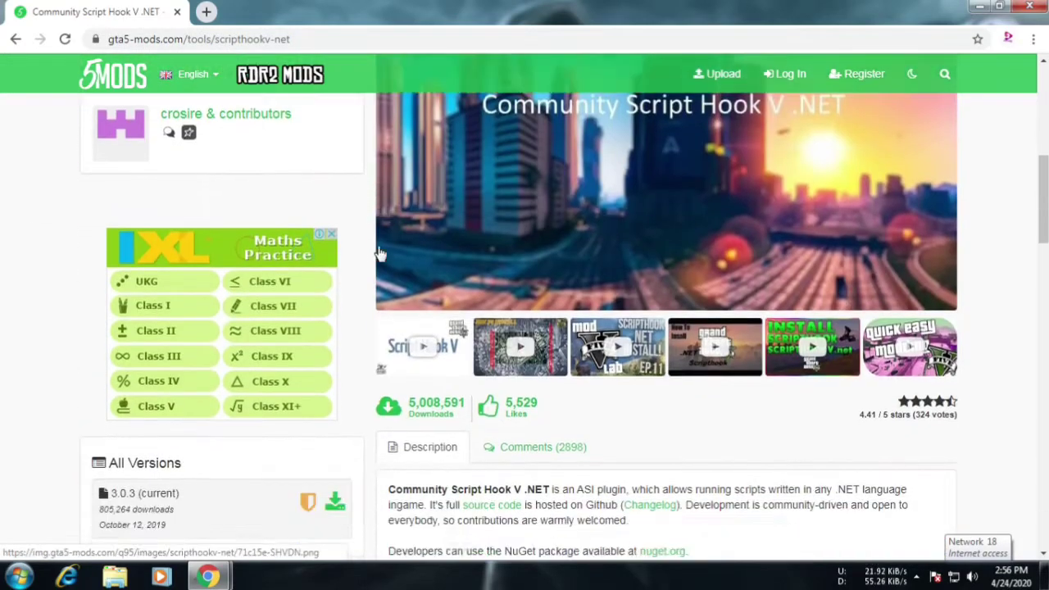
scroll(379, 251, "down", 10)
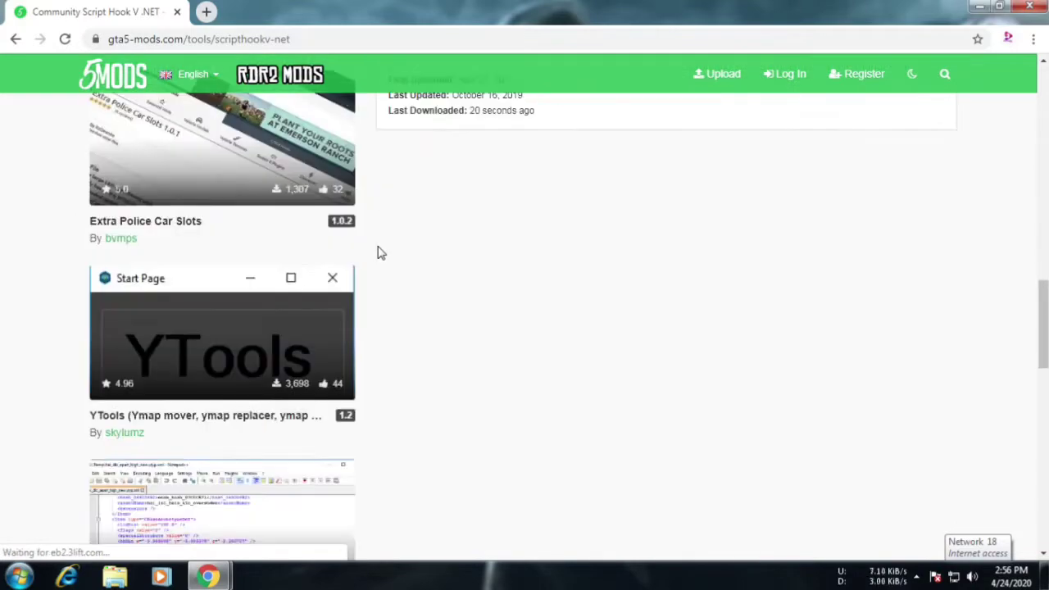
scroll(377, 252, "down", 5)
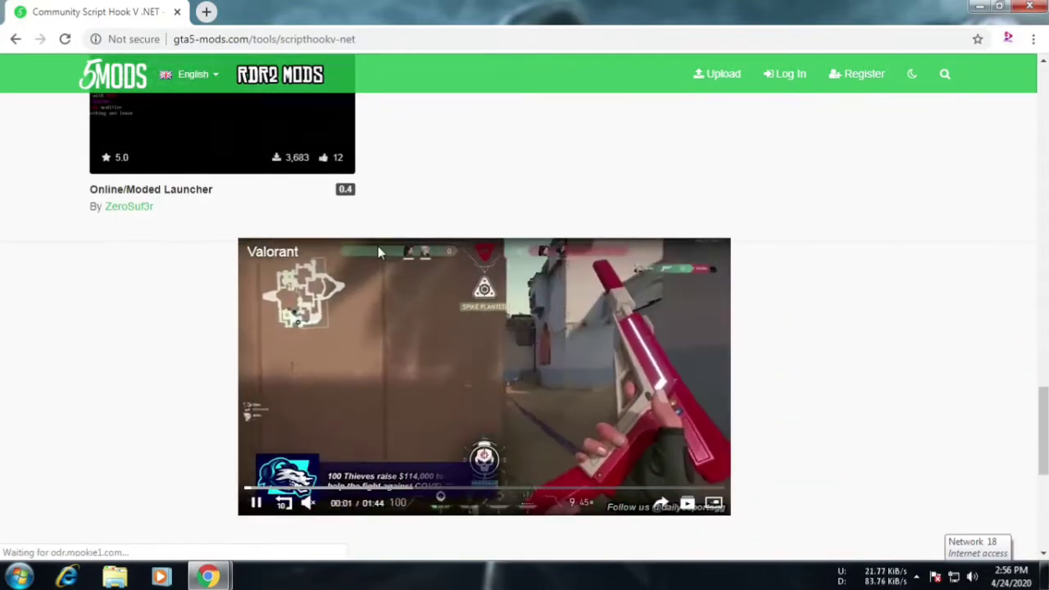
scroll(378, 253, "up", 5)
scroll(379, 252, "up", 10)
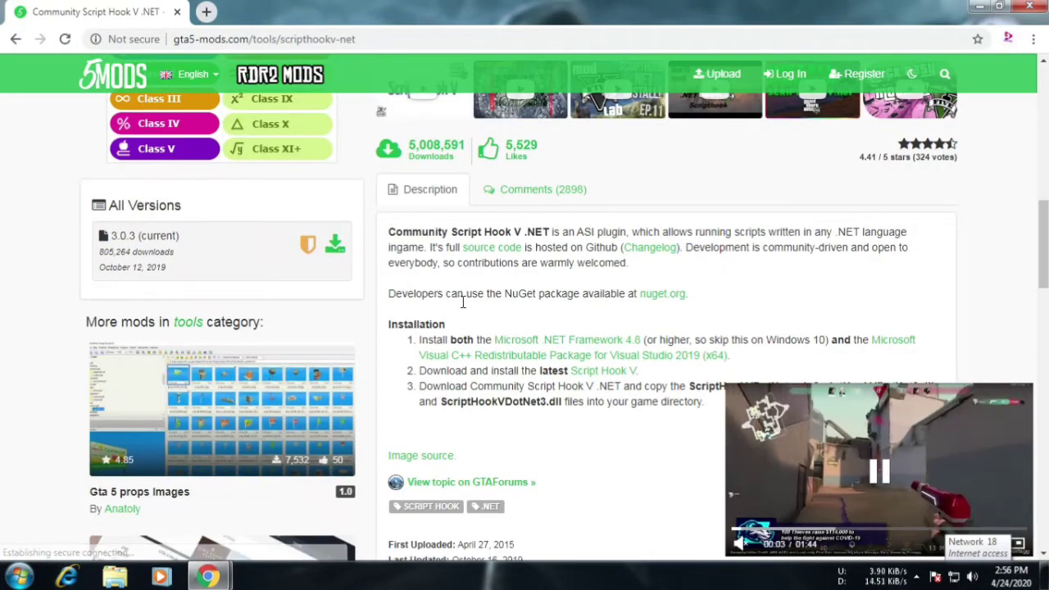
Read the Installation instructions, highlighting the Microsoft prerequisites and the ScriptHookVDotNet files to copy into the game directory.
scroll(516, 246, "down", 1)
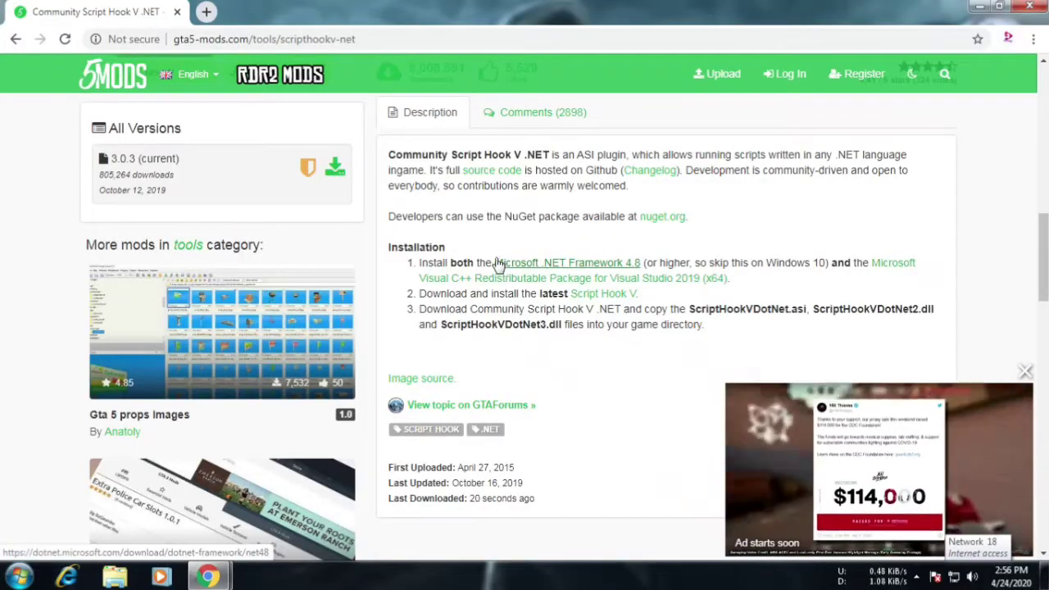
left_click_drag(487, 264, 741, 285)
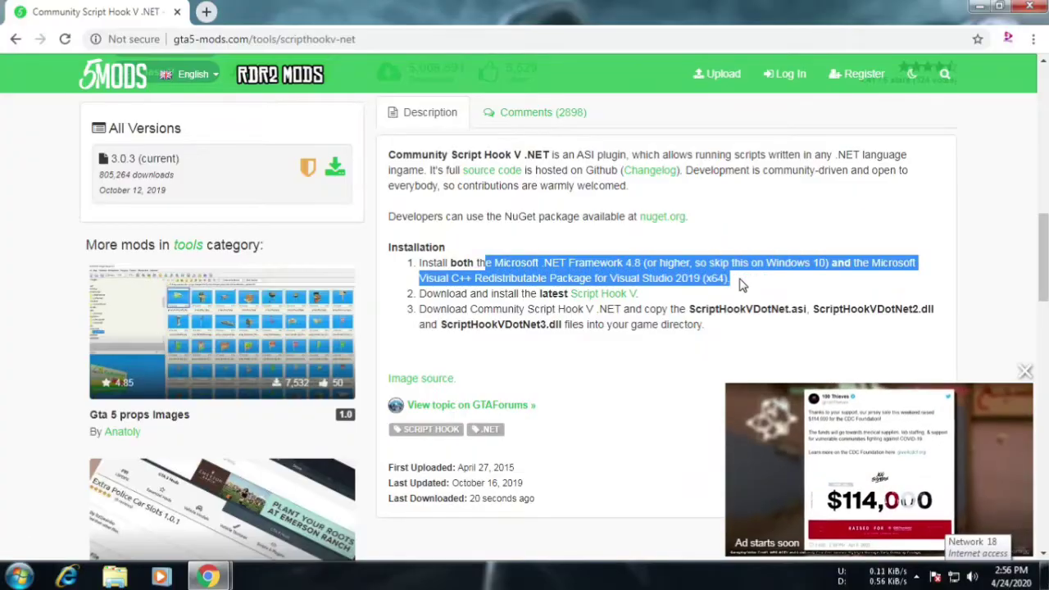
left_click(715, 234)
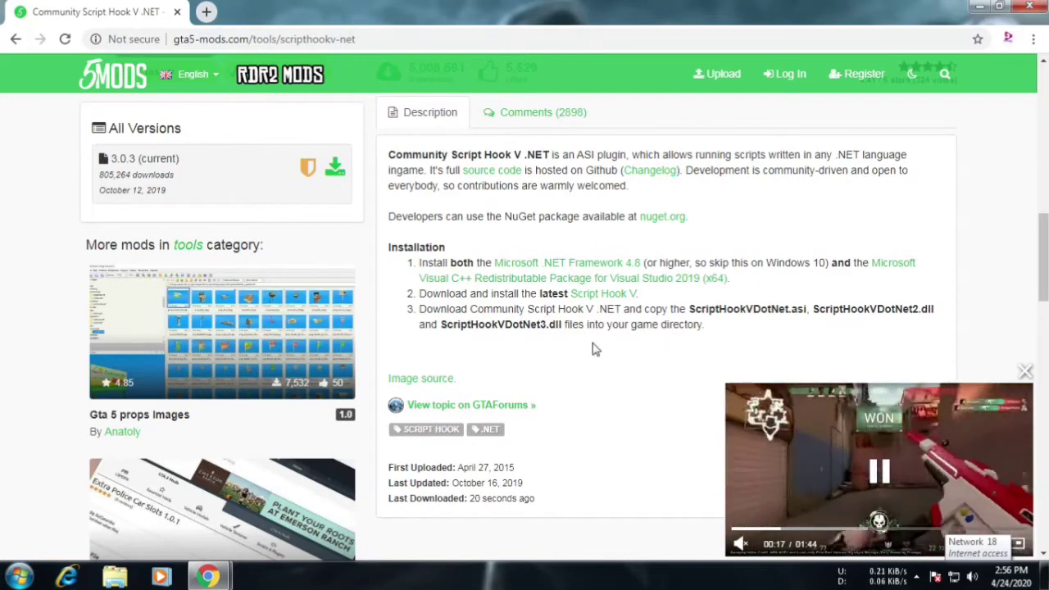
left_click_drag(679, 309, 780, 341)
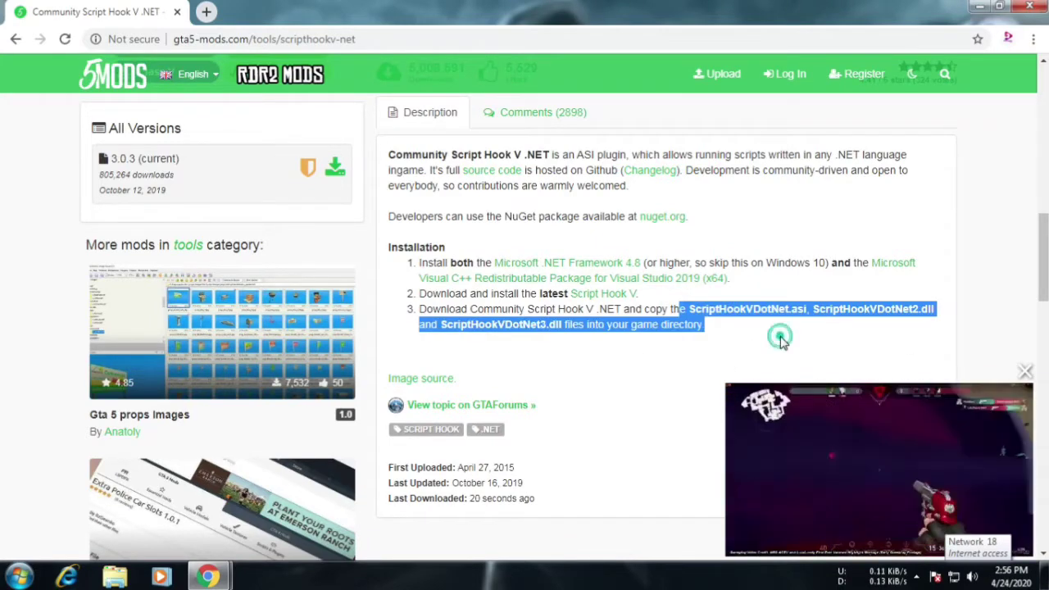
left_click(733, 342)
Follow the mod's download link to its GitHub releases and download ScriptHookVDotNet.zip from the v3.0.3 release.
scroll(164, 161, "up", 5)
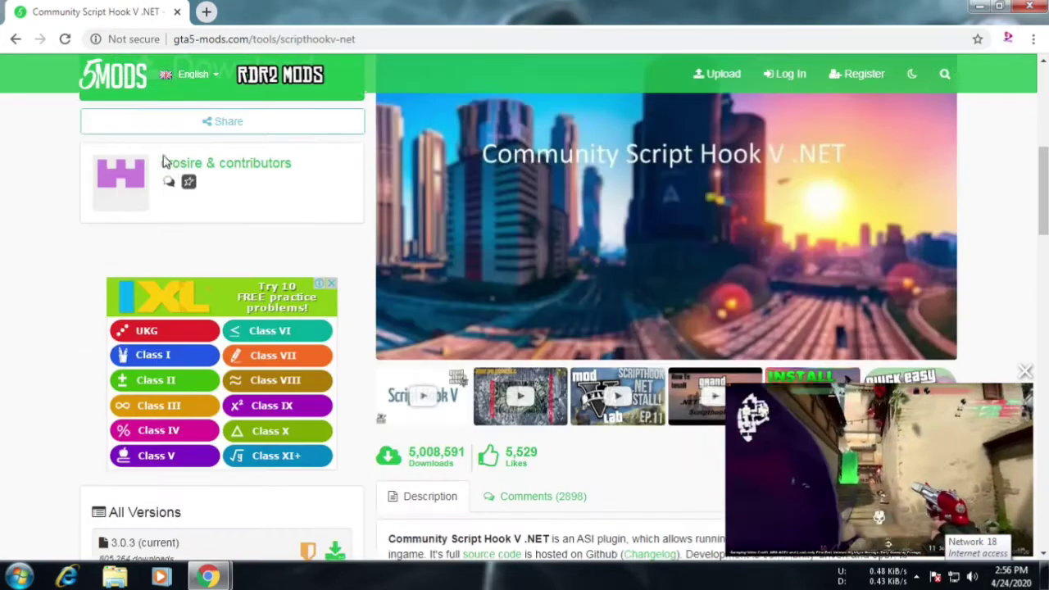
scroll(164, 161, "up", 2)
left_click(241, 216)
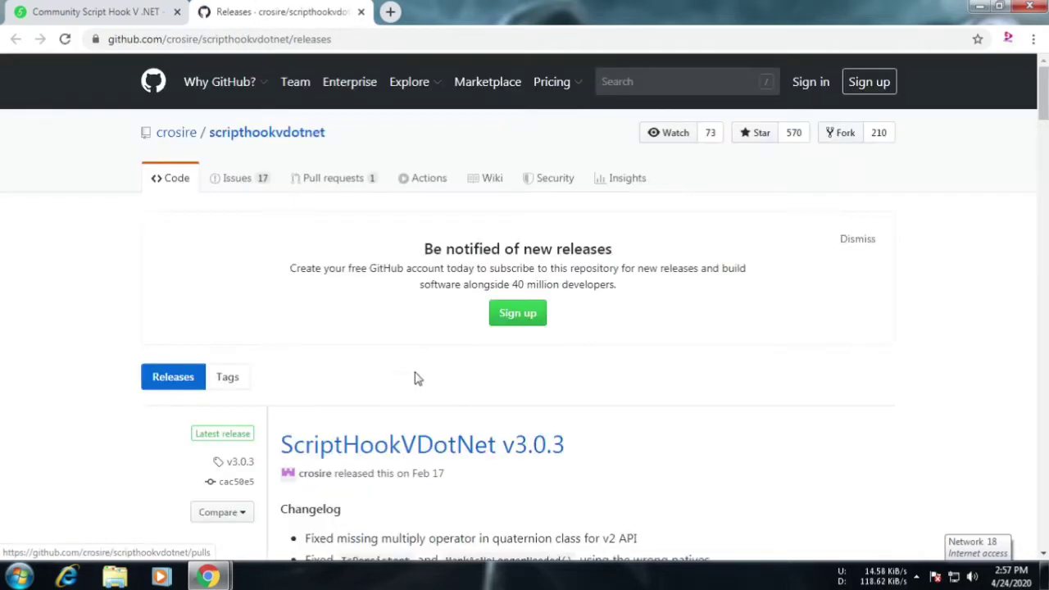
scroll(530, 382, "down", 3)
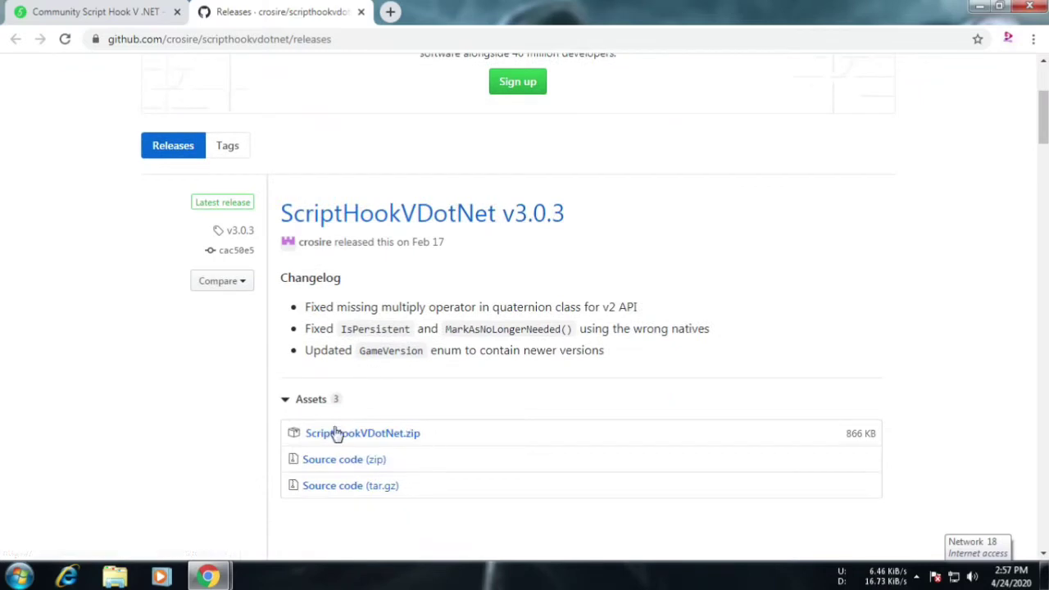
scroll(391, 385, "down", 1)
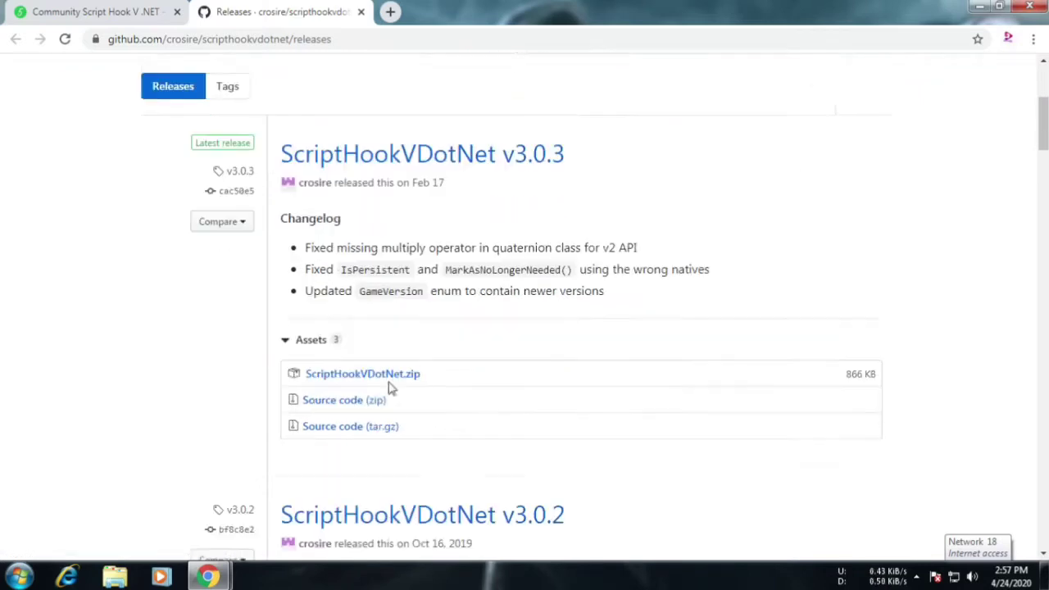
left_click(337, 362)
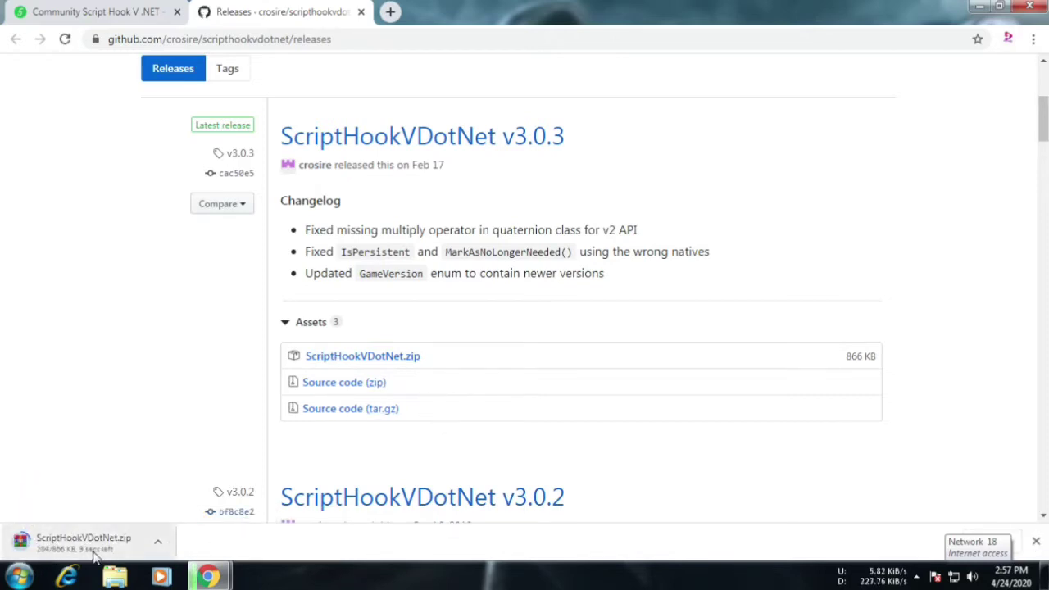
Revisit the mod page's installation instructions and search Google for "script hook v" in a new tab.
left_click(88, 8)
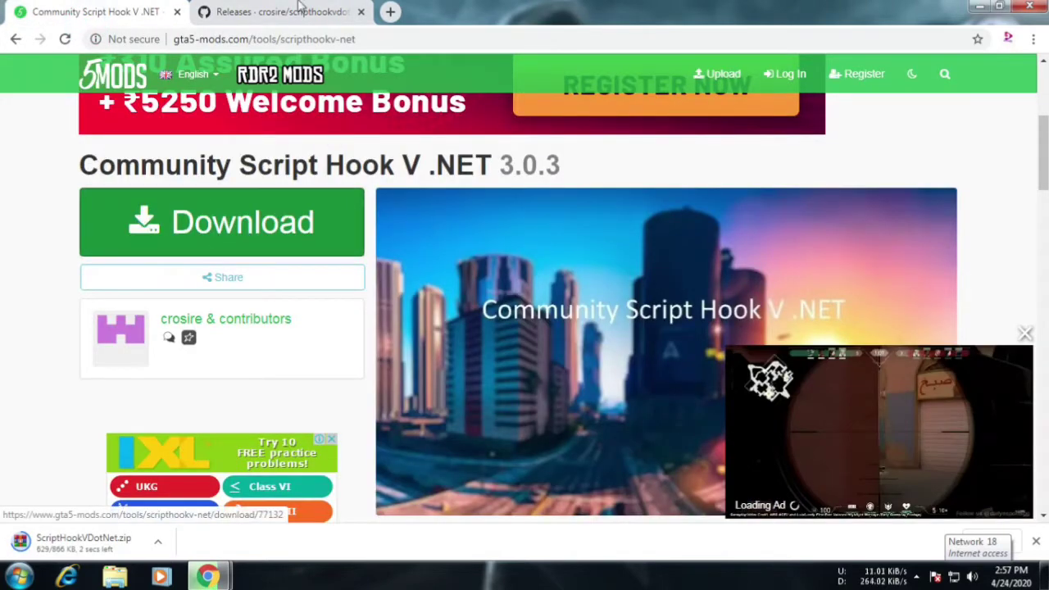
scroll(544, 314, "down", 8)
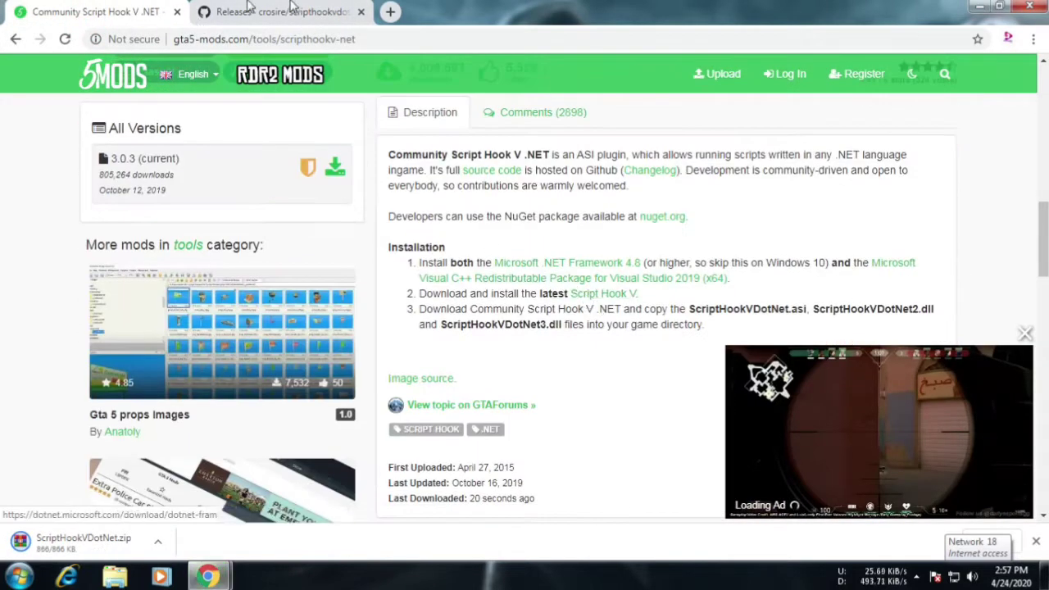
left_click(390, 12)
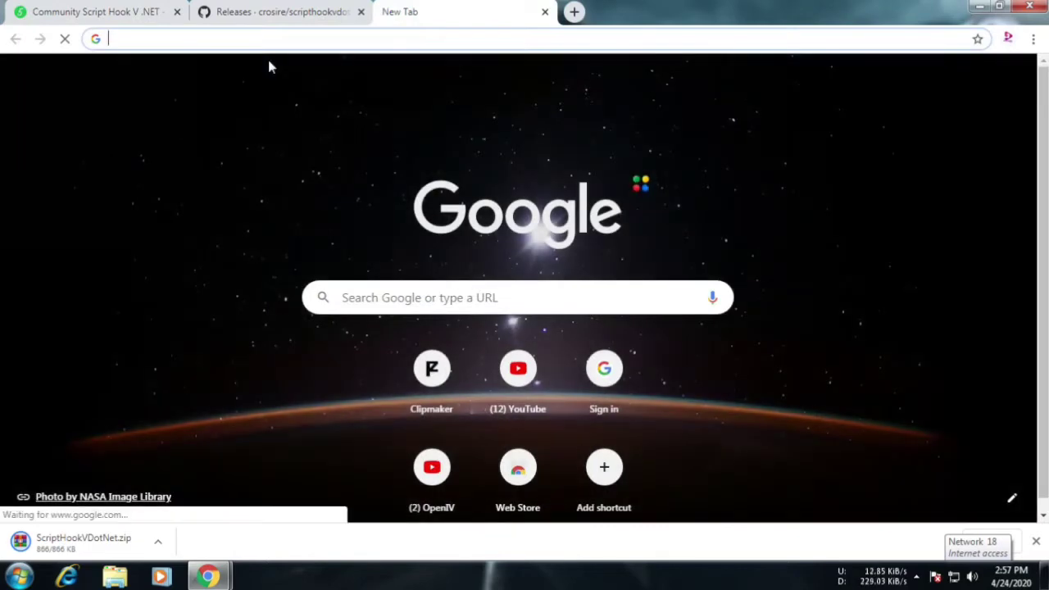
type("script")
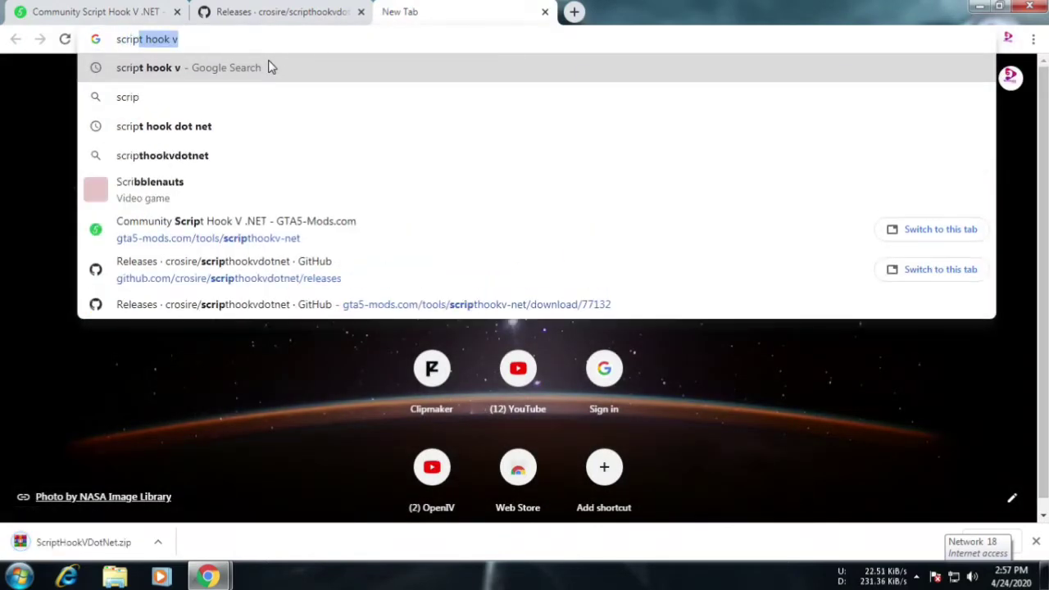
type(" hook")
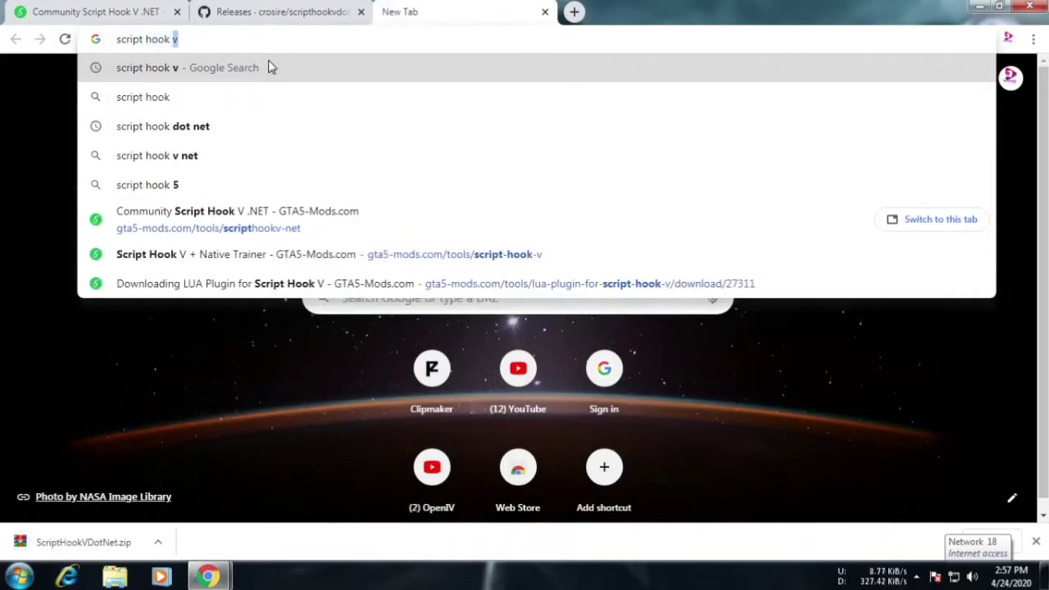
type(" v")
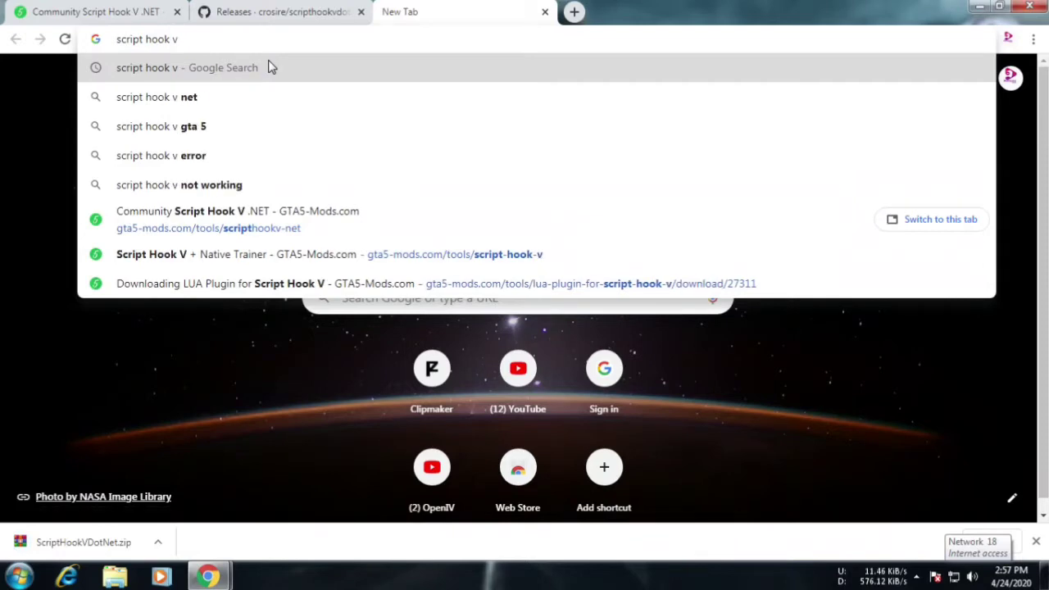
key("Return")
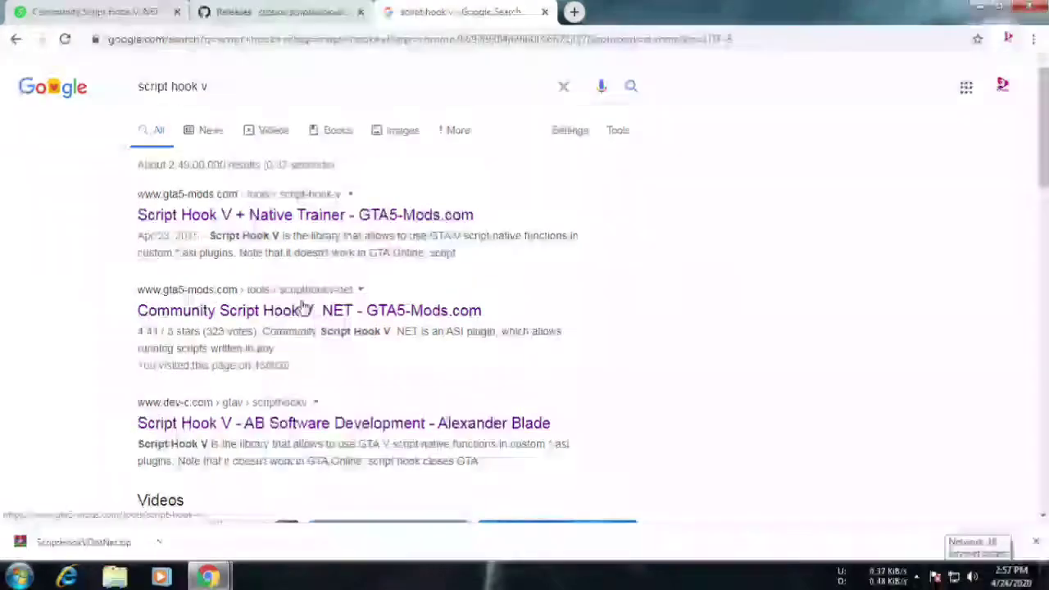
Open the Script Hook V page by AB Software Development on dev-c.com and download version v1.0.1868.1.
scroll(300, 312, "down", 1)
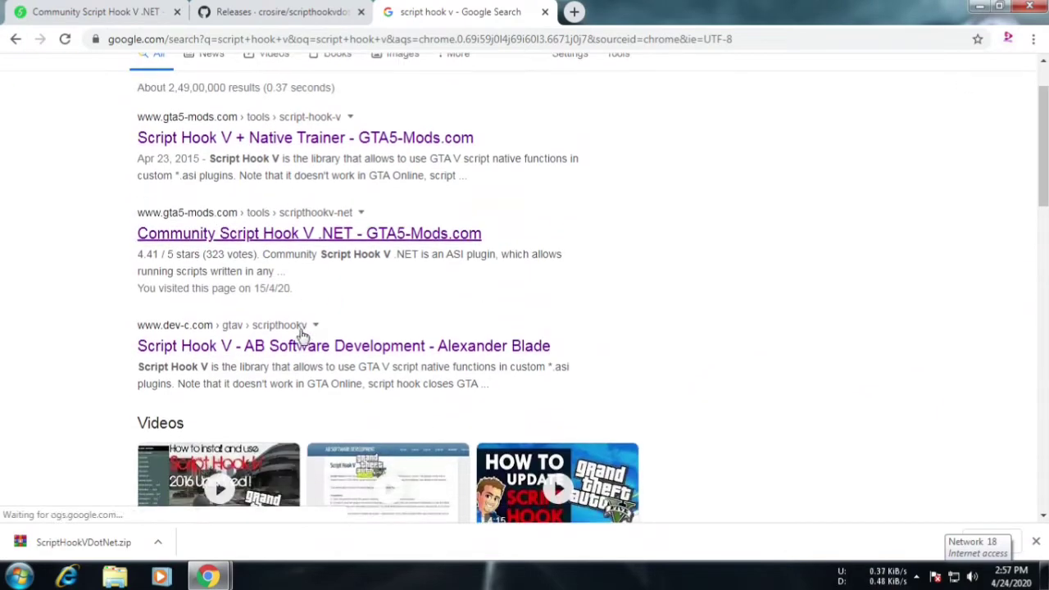
left_click(255, 346)
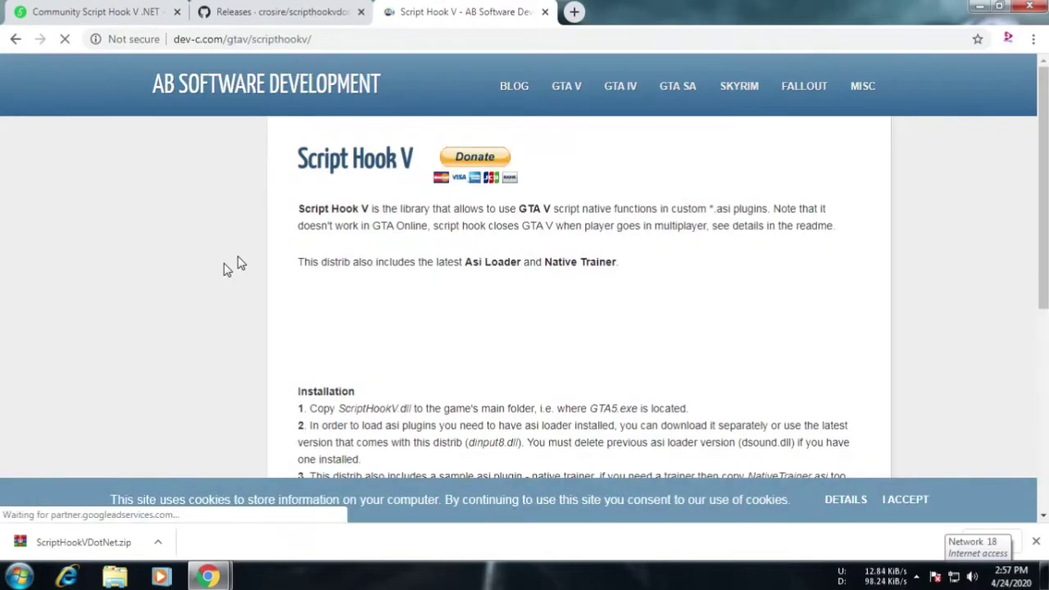
scroll(490, 267, "down", 4)
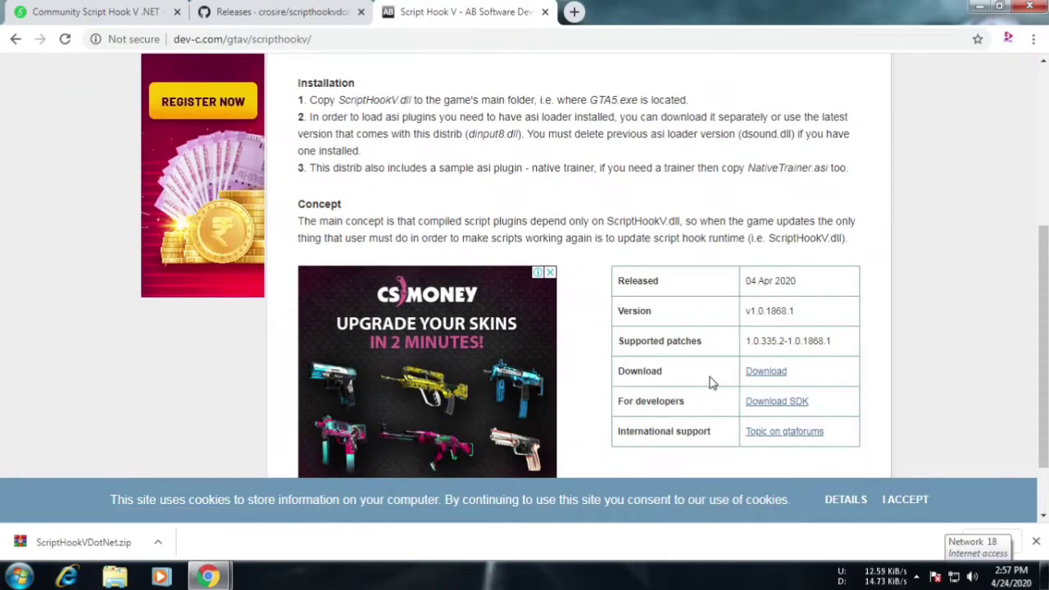
left_click(768, 373)
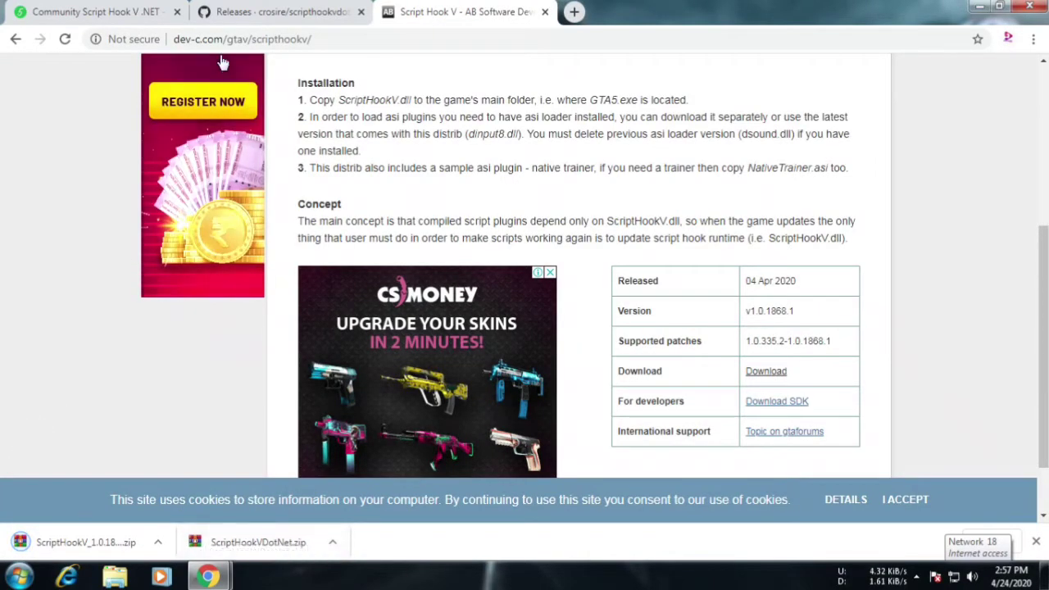
Return to the GTA5-Mods.com page, close the floating video and search the site for Menyoo mods.
left_click(114, 10)
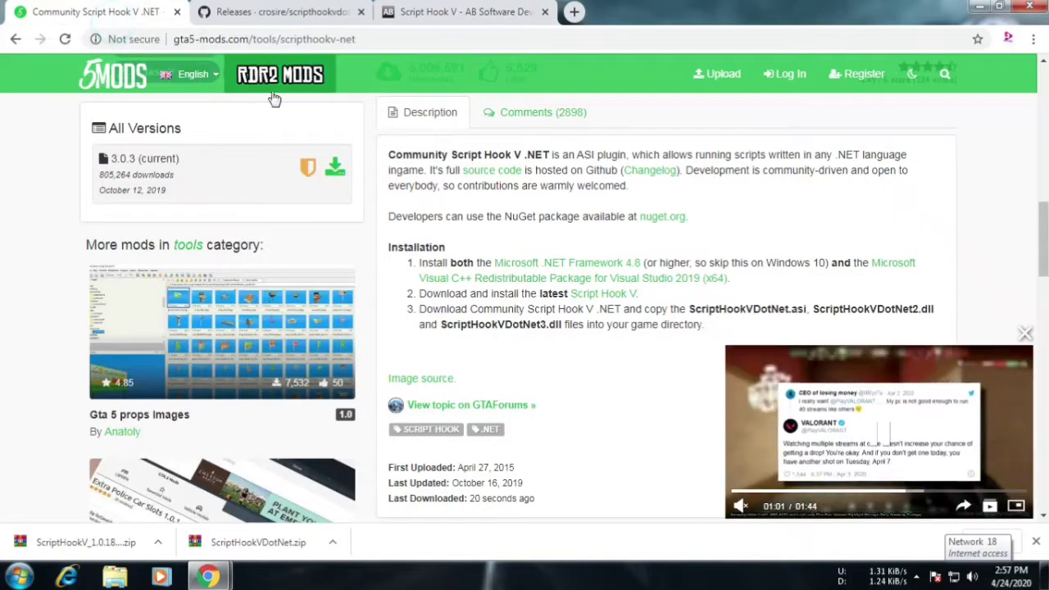
scroll(274, 98, "up", 5)
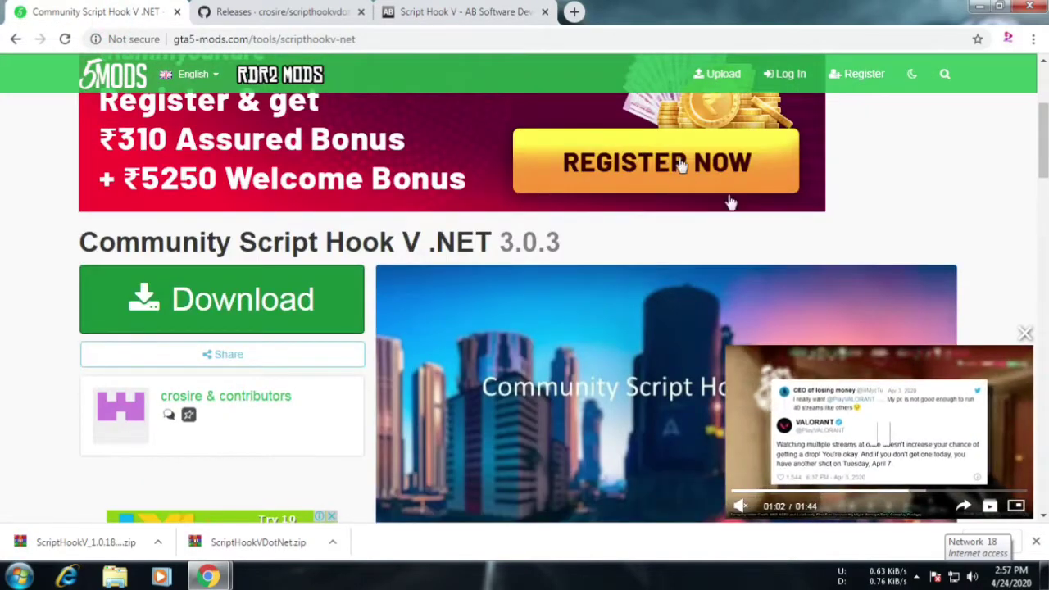
left_click(1025, 334)
scroll(783, 117, "up", 3)
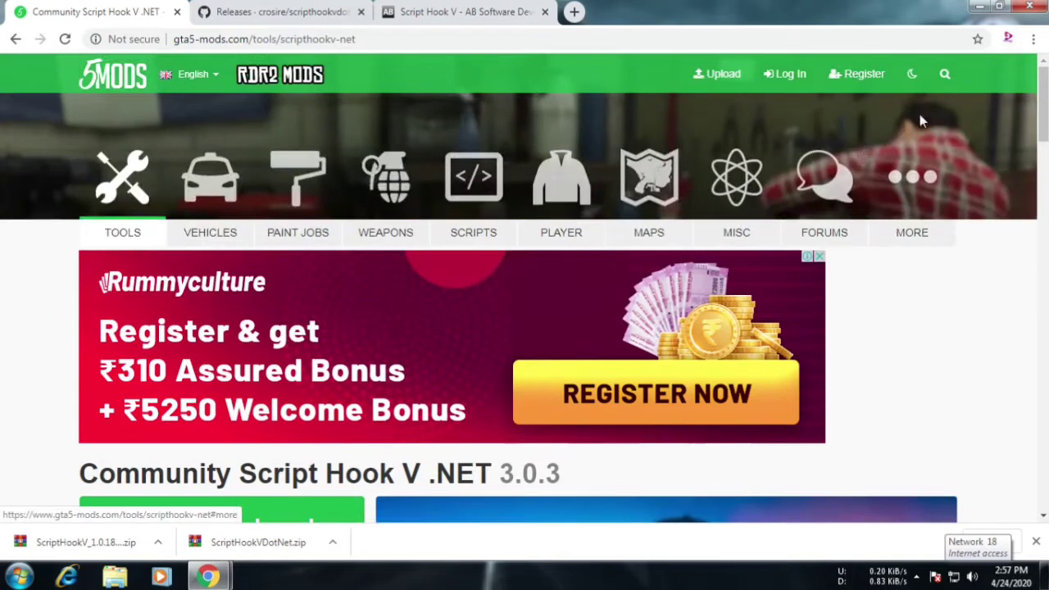
left_click(955, 76)
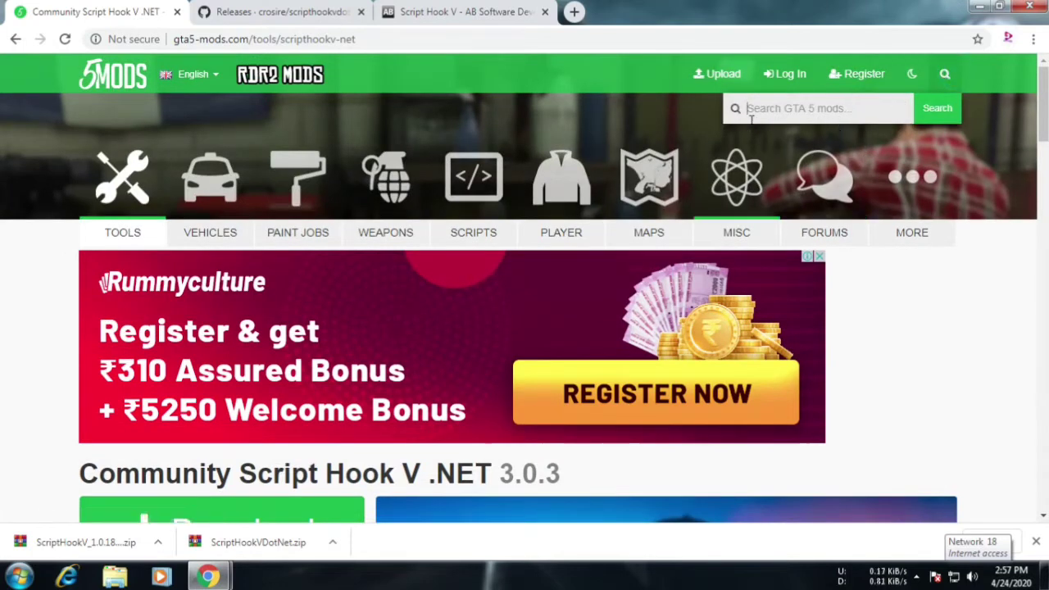
type("men")
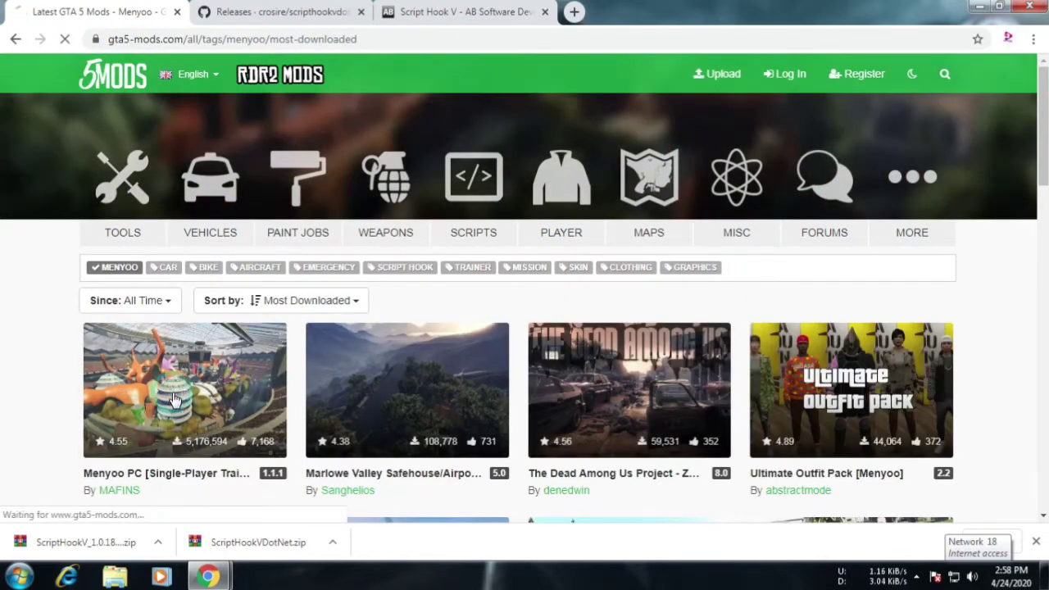
Open the Menyoo PC [Single-Player Trainer Mod] page from the results and look over it.
left_click(239, 393)
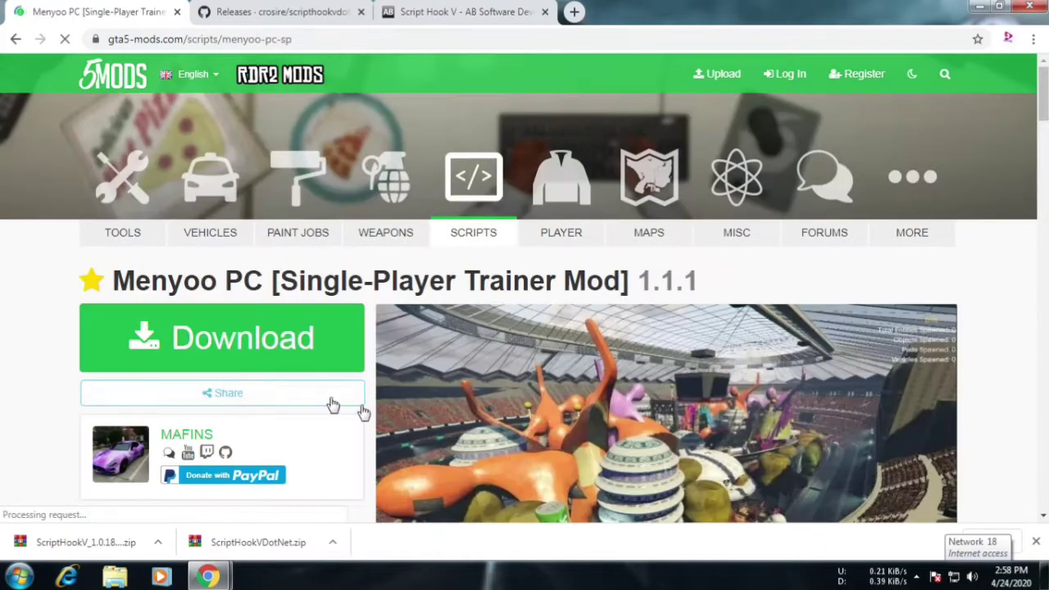
scroll(492, 385, "down", 4)
scroll(666, 371, "up", 3)
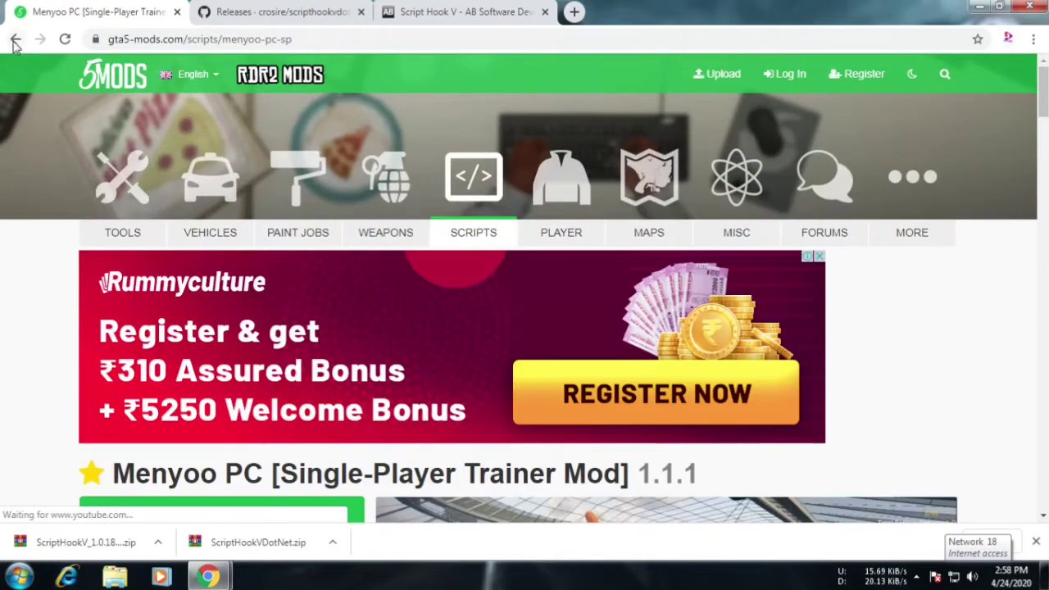
Go back to the mod listing, search the site for "simple trainer" and open the Simple Trainer for GTA V page.
left_click(13, 43)
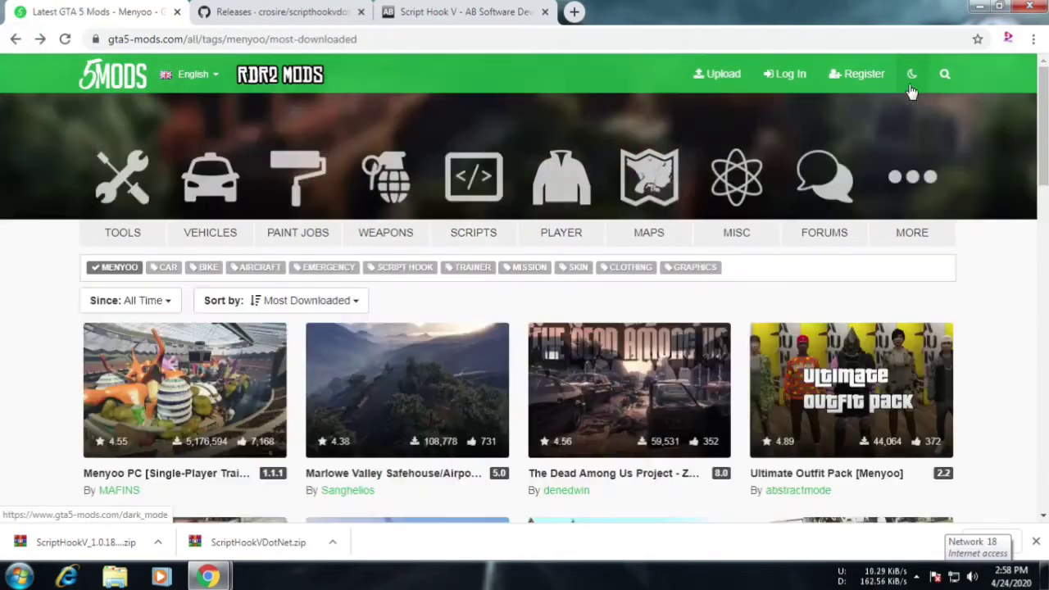
left_click(944, 74)
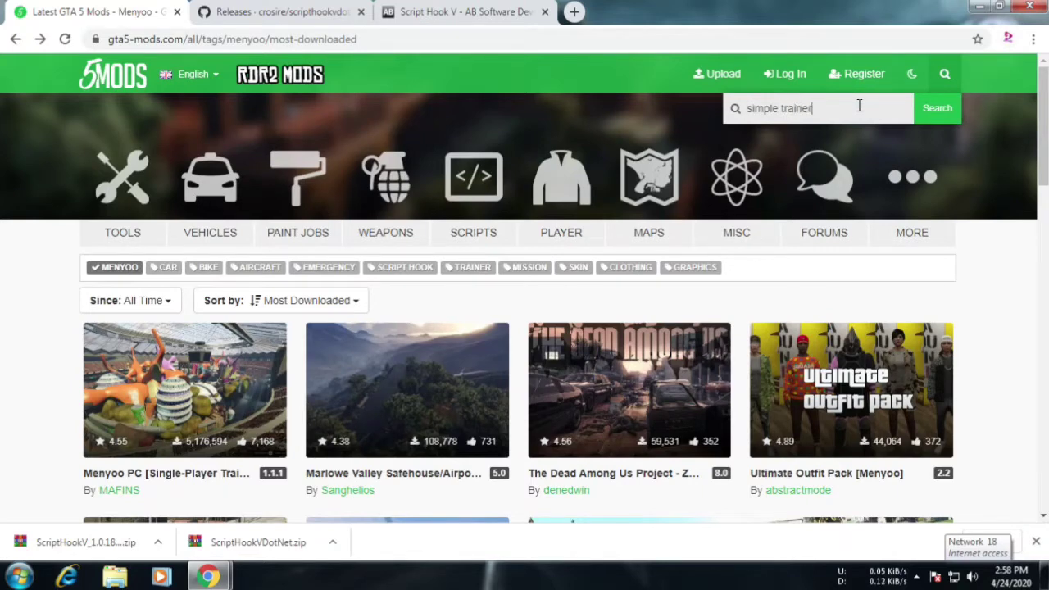
key("Return")
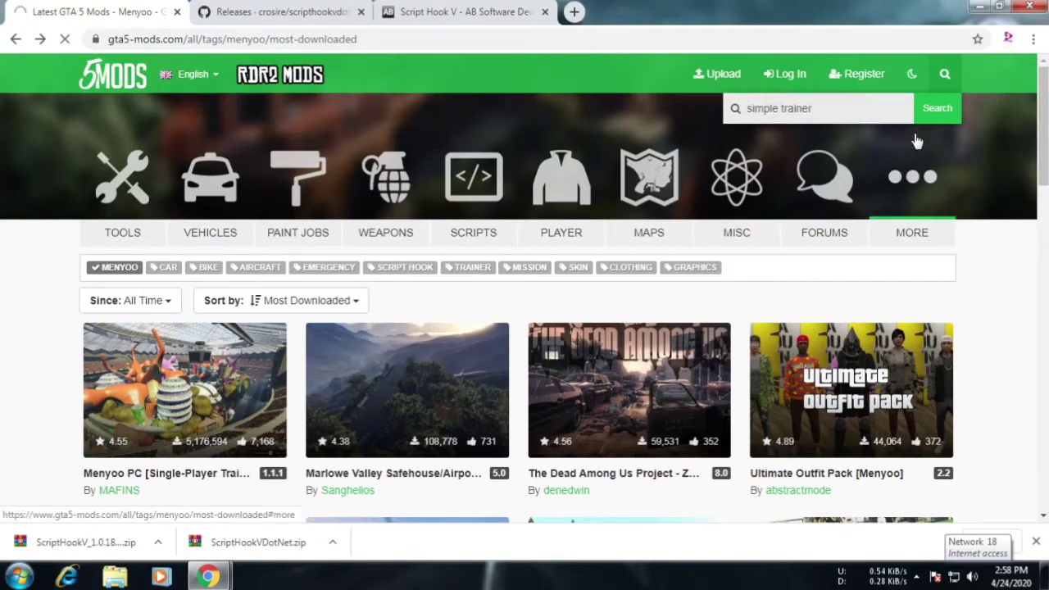
scroll(253, 393, "down", 2)
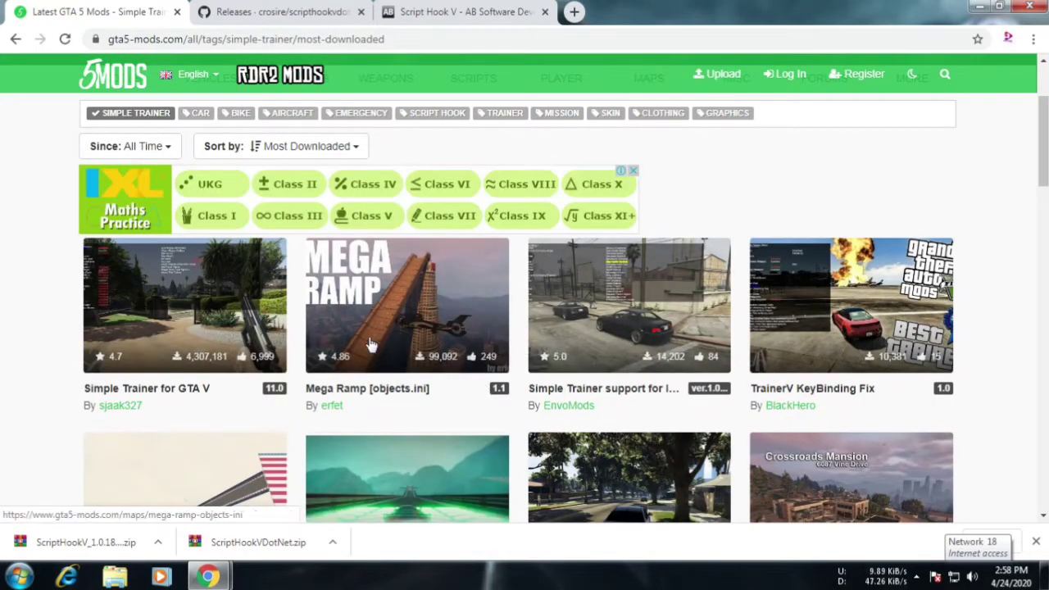
left_click(209, 332)
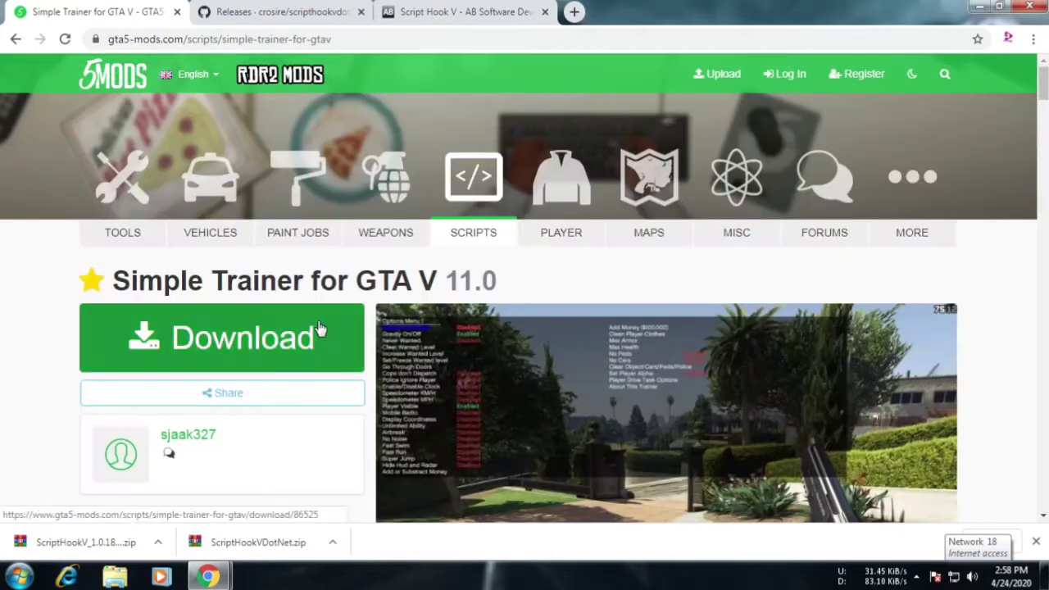
Look over the Simple Trainer for GTA V description and changelog, and download version 11.0.
scroll(555, 332, "down", 2)
scroll(678, 317, "down", 15)
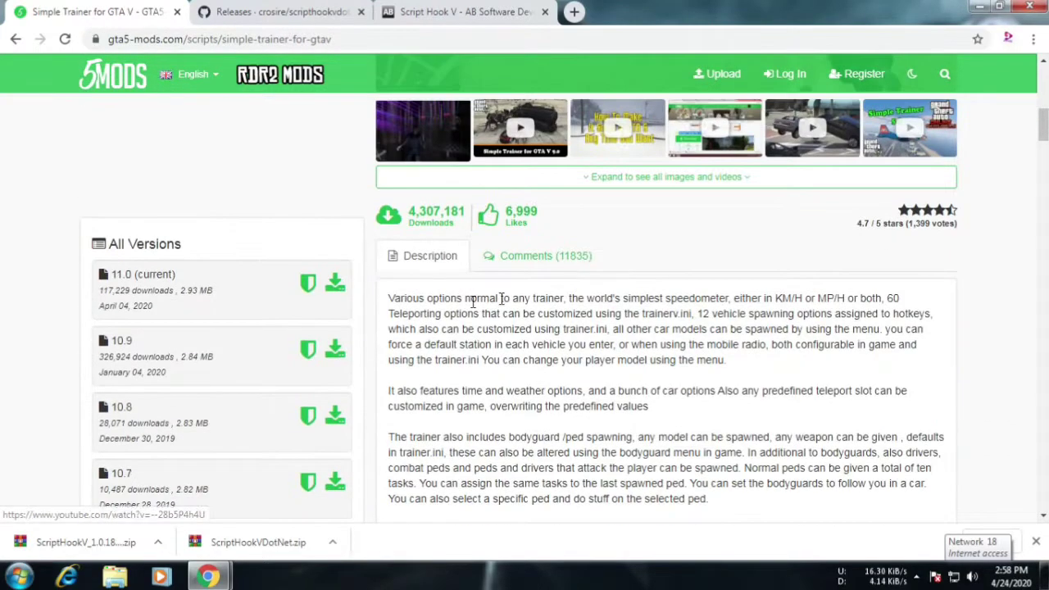
scroll(473, 361, "down", 4)
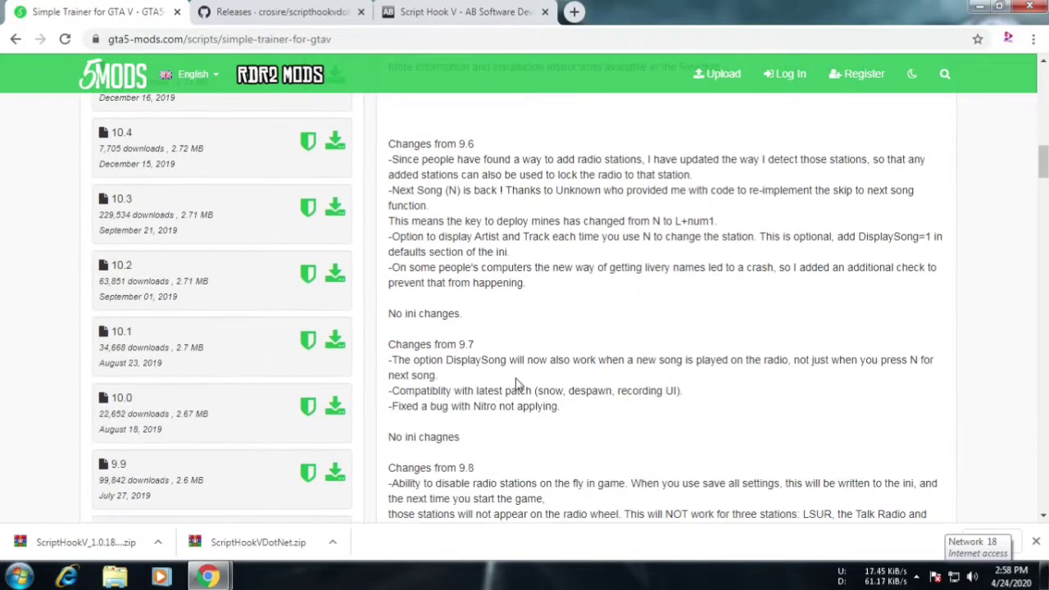
scroll(476, 362, "down", 20)
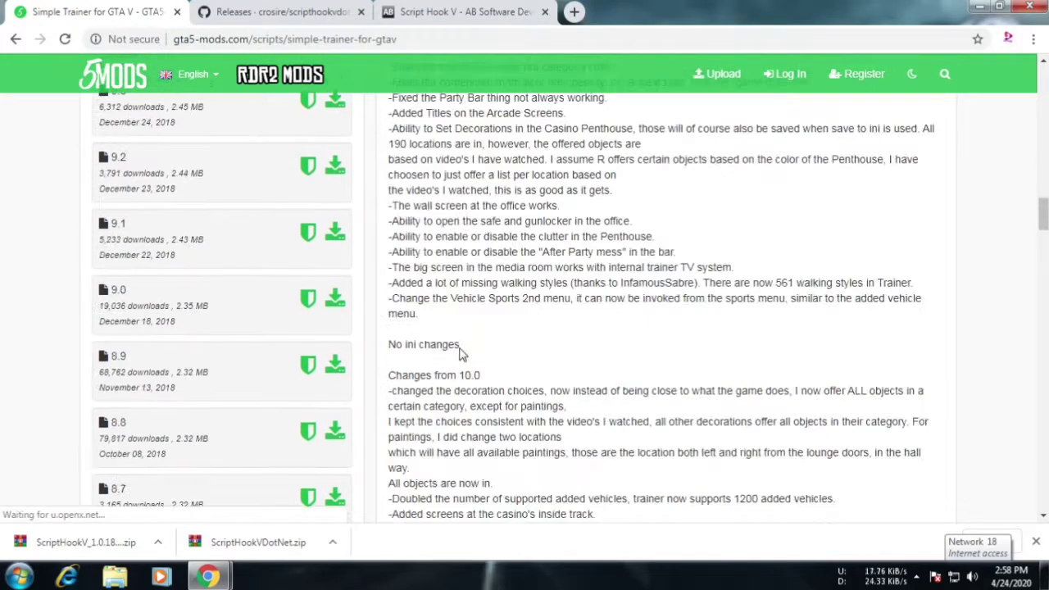
scroll(459, 343, "down", 3)
scroll(459, 336, "up", 20)
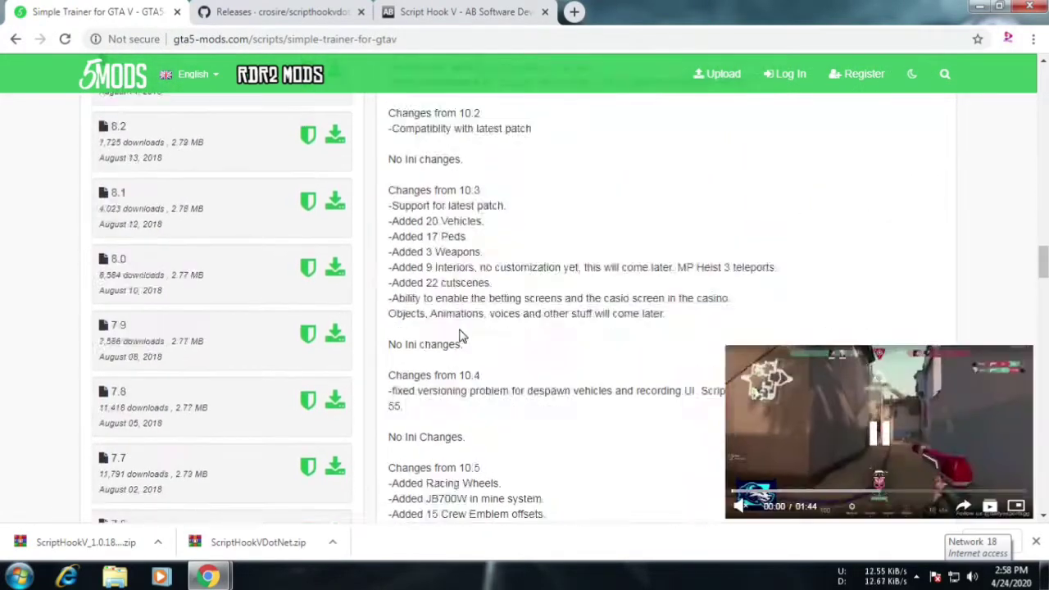
scroll(462, 330, "up", 15)
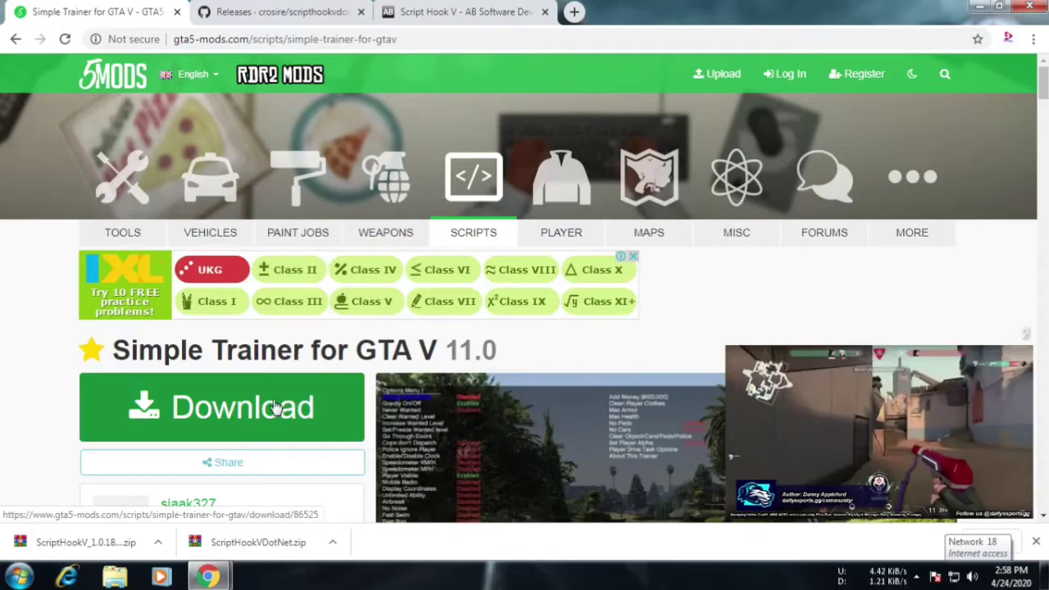
left_click(244, 407)
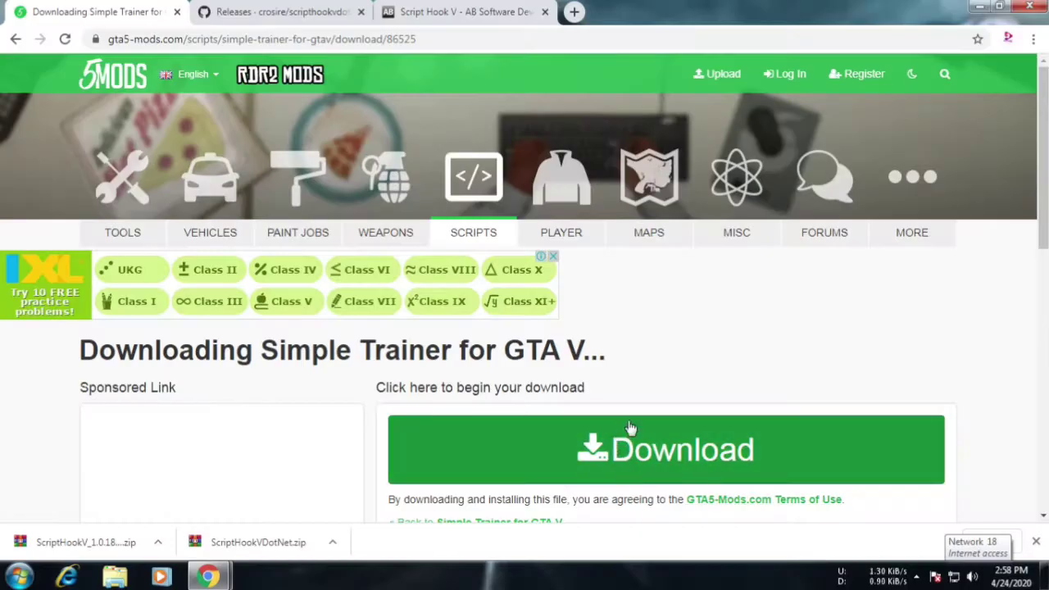
left_click(639, 449)
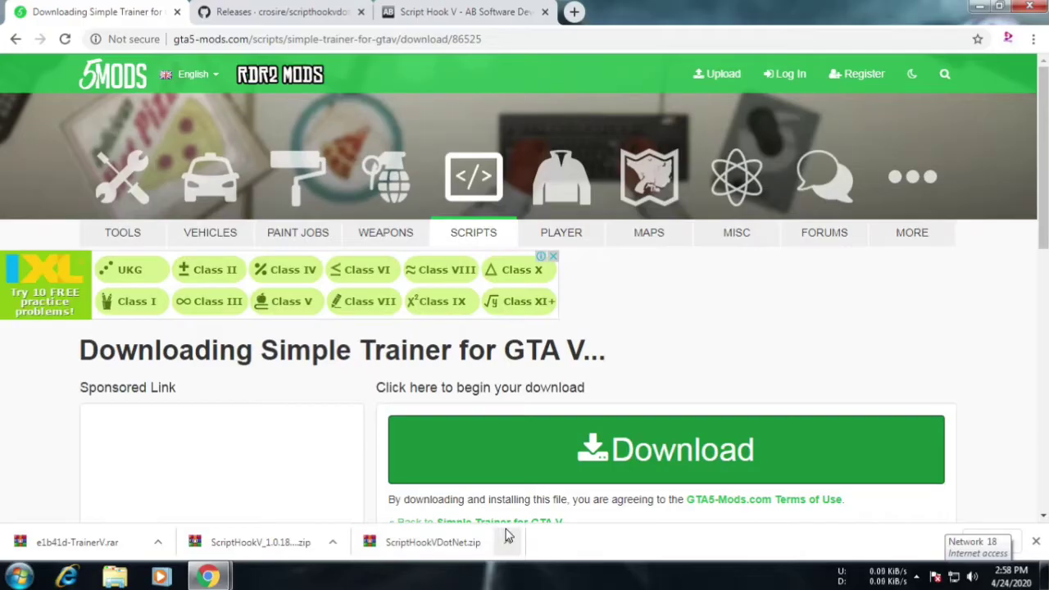
Minimize the browser, refresh the desktop and open the Downloads folder in Windows Explorer.
left_click(984, 8)
right_click(552, 31)
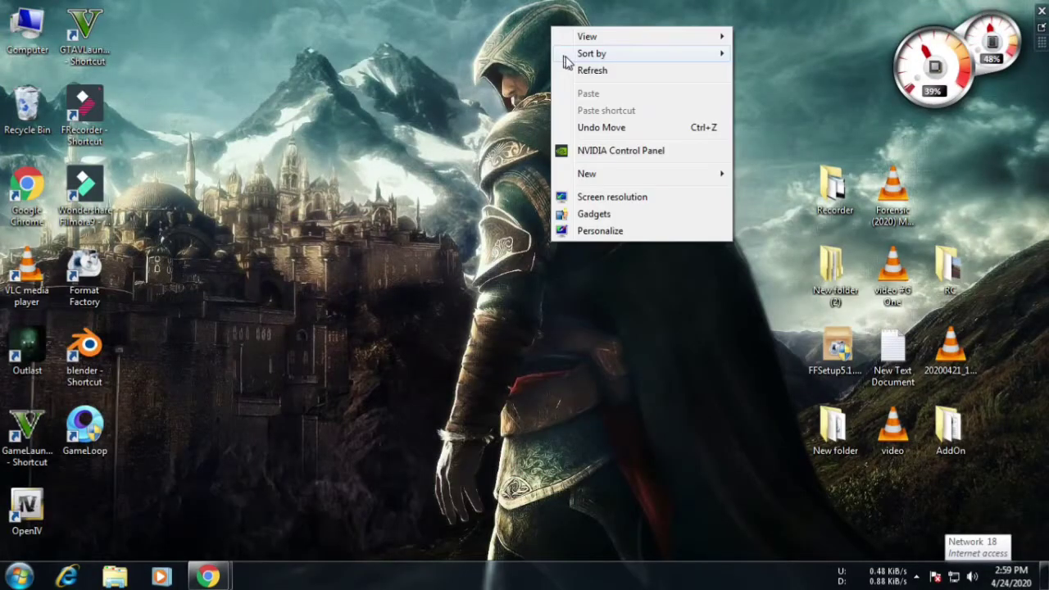
left_click(581, 71)
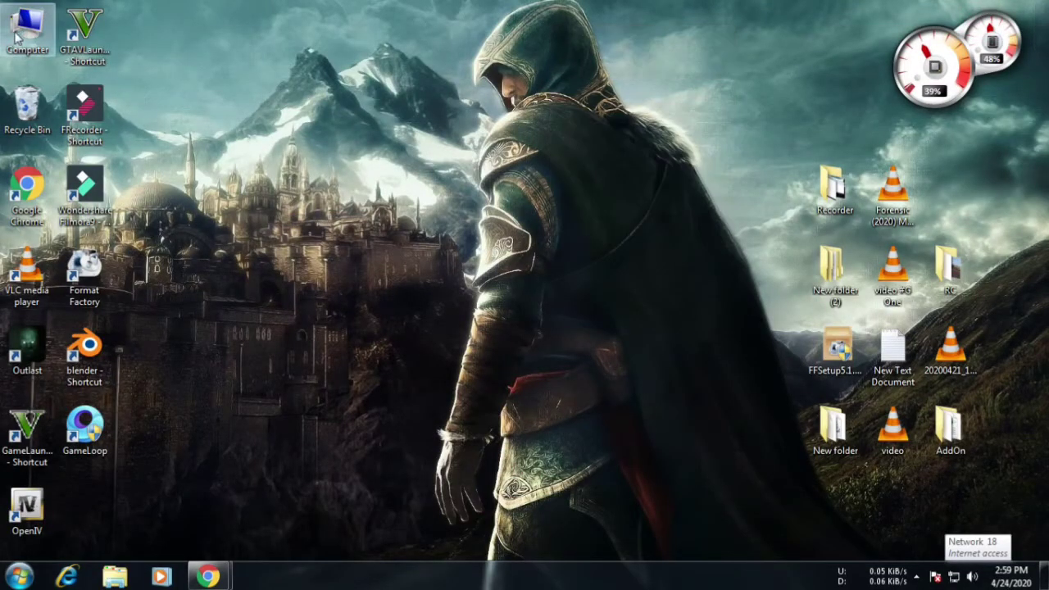
double_click(17, 36)
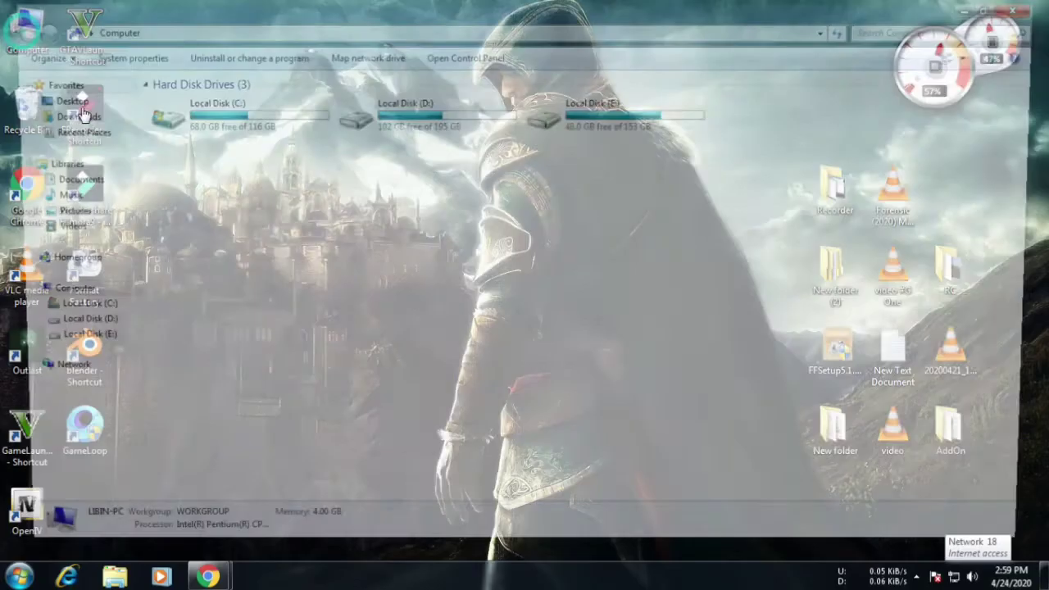
left_click(71, 119)
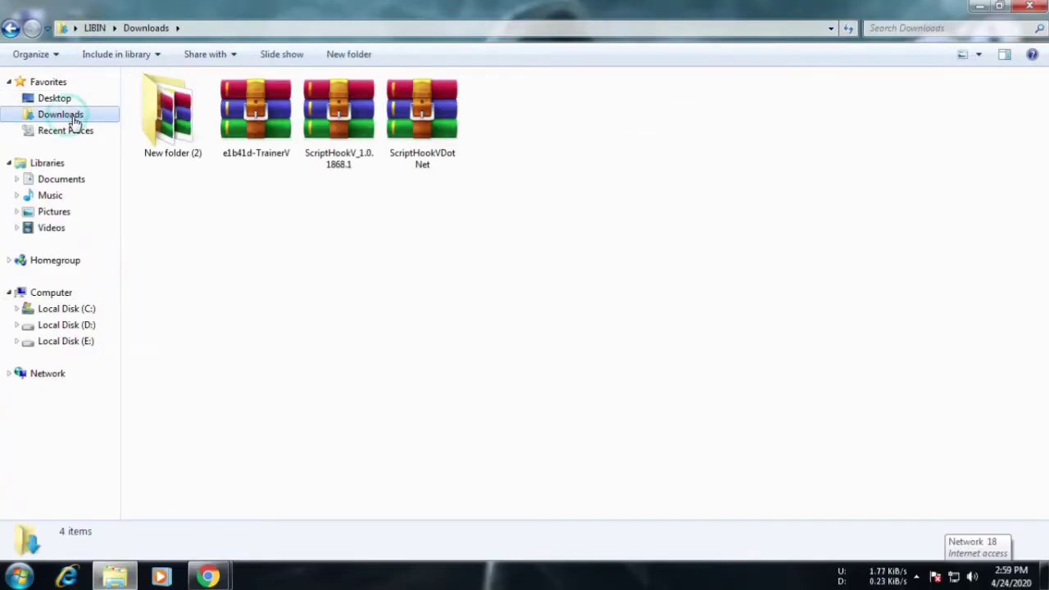
Open the e1b41d-TrainerV archive in WinRAR and move its window up so the whole file list shows.
left_click(257, 135)
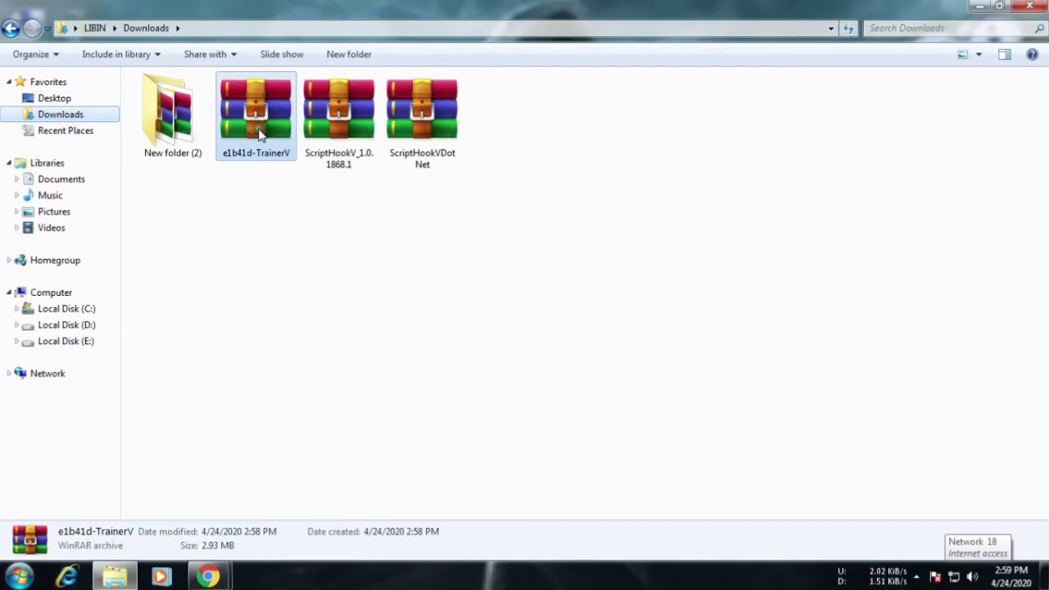
left_click(433, 143, "shift")
left_click(668, 144)
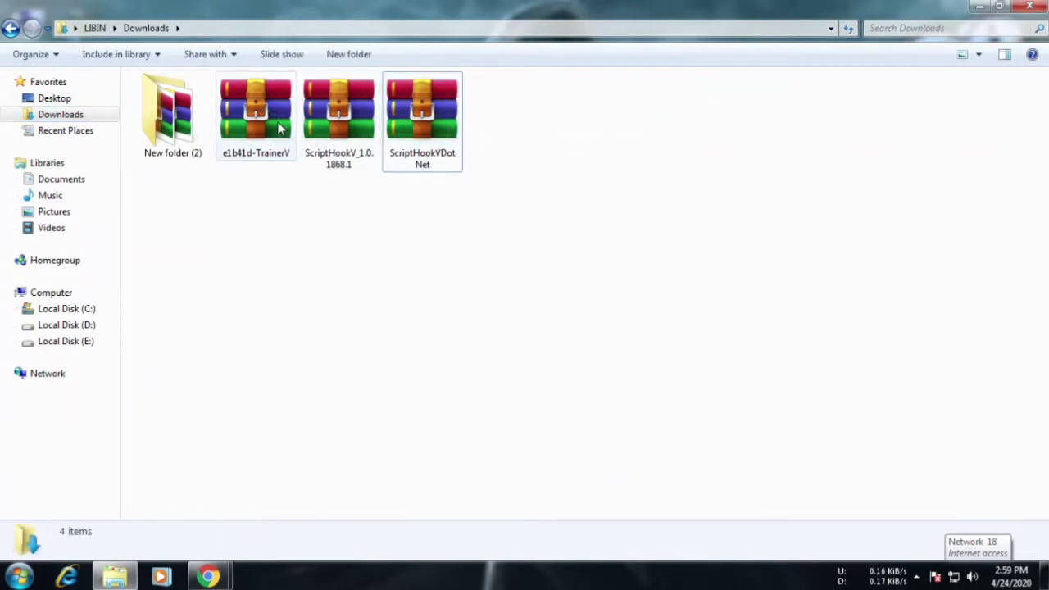
double_click(279, 129)
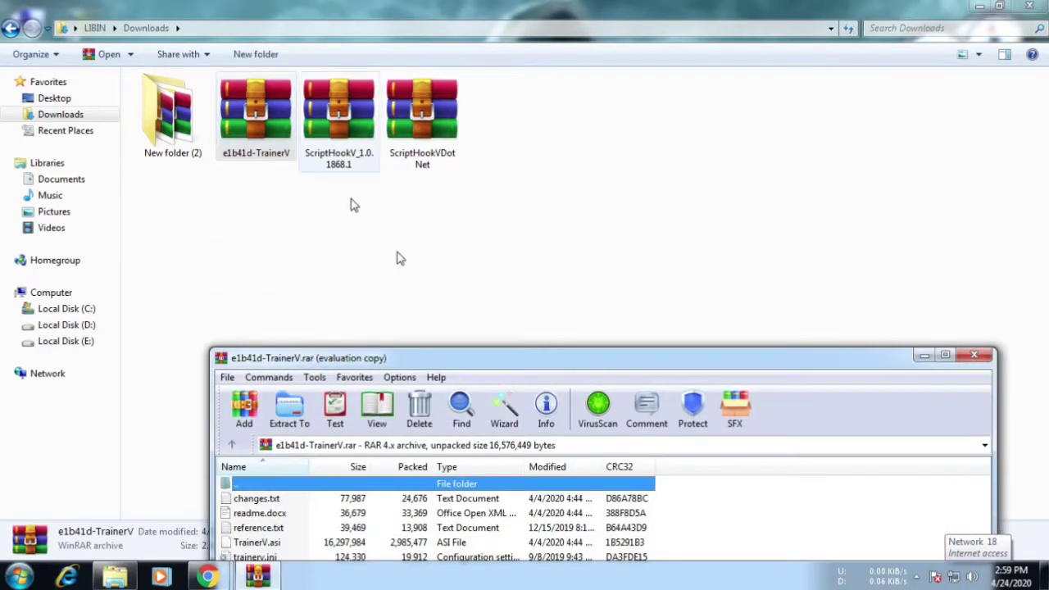
left_click_drag(574, 329, 518, 128)
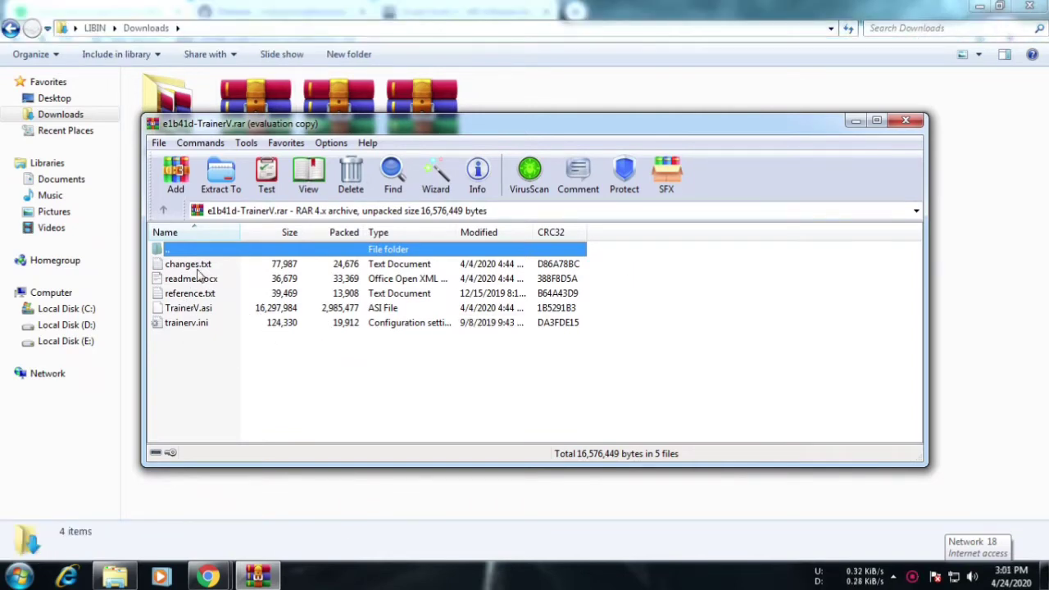
Copy changes.txt, readme.docx, reference.txt and trainerv.ini from the TrainerV archive into the Grand Theft Auto folder on drive E, and close the archive.
left_click(220, 325)
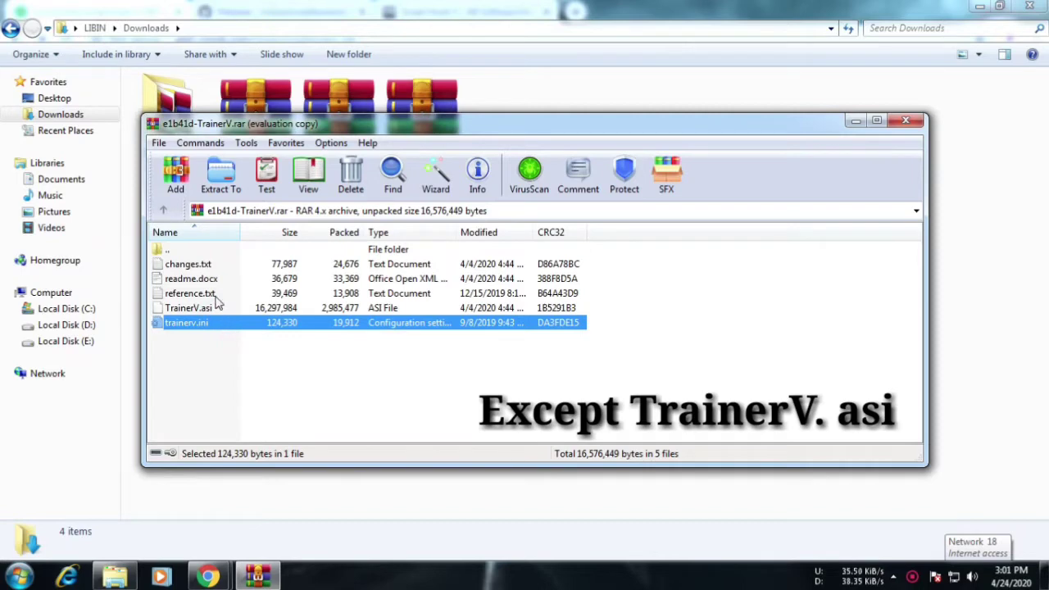
left_click(217, 295, "ctrl")
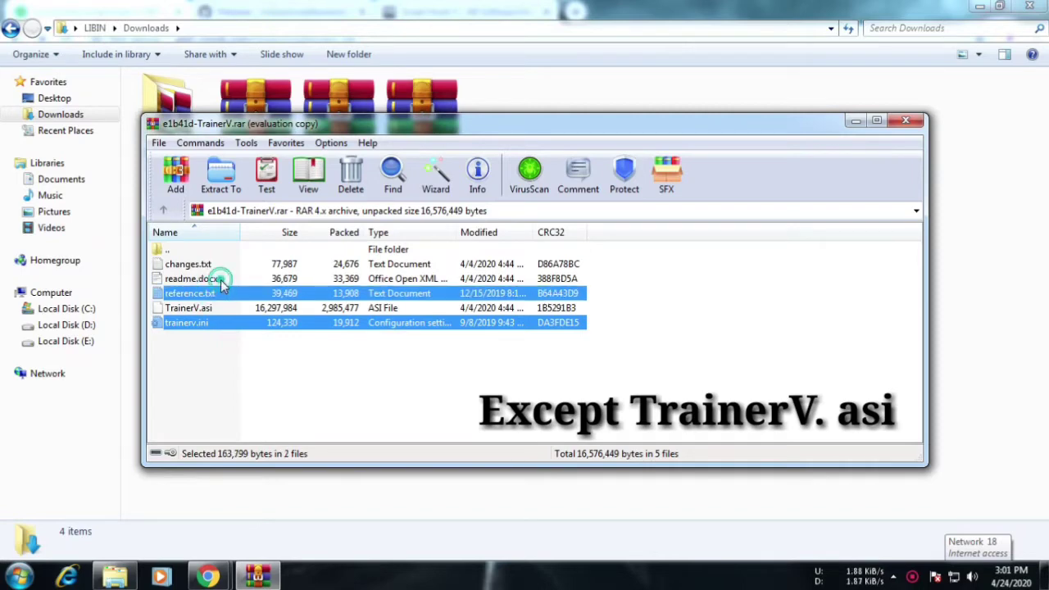
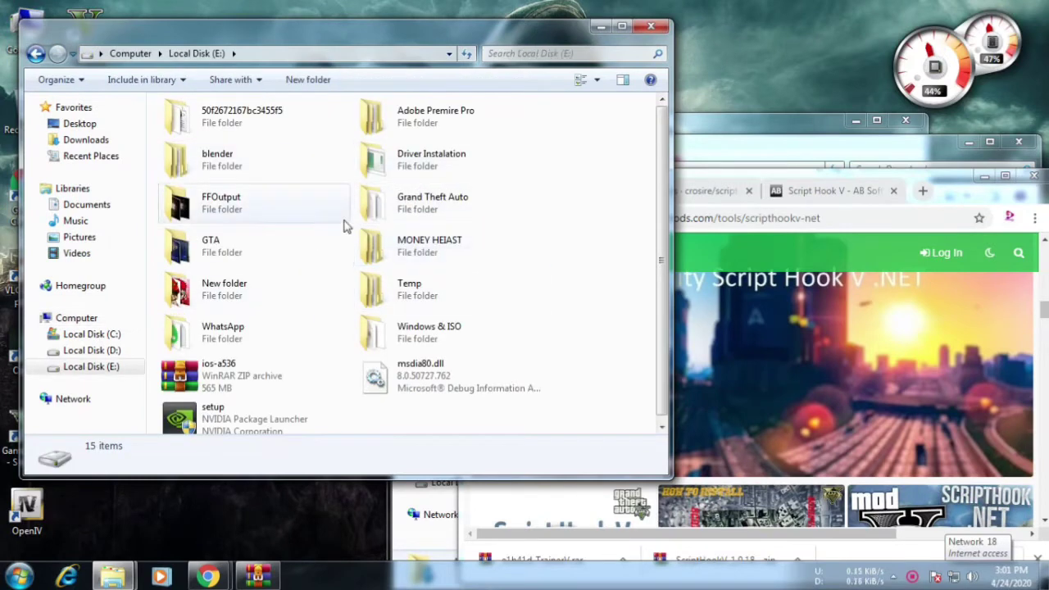
double_click(412, 209)
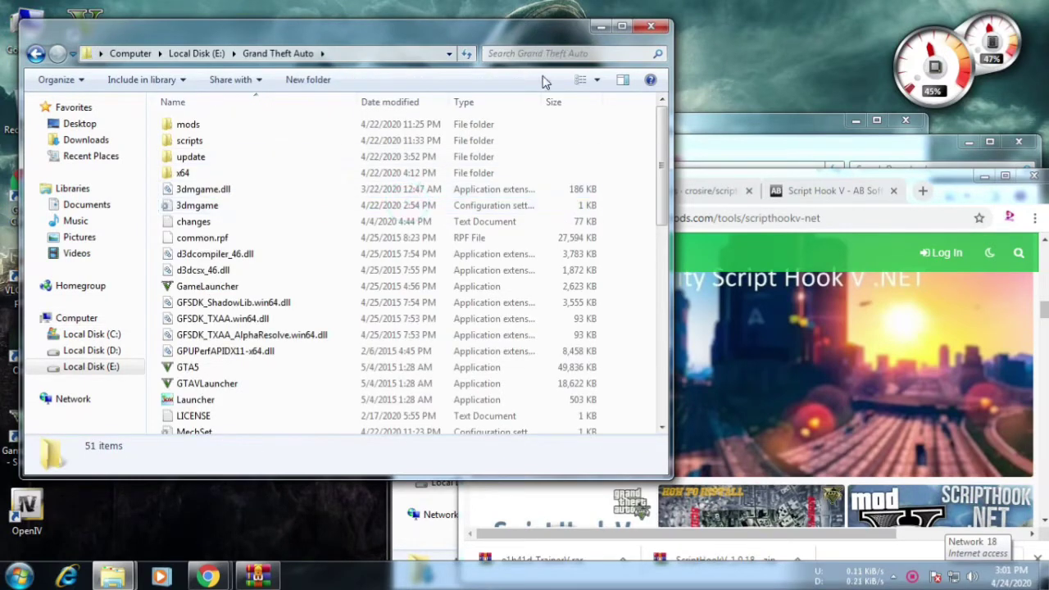
scroll(616, 156, "down", 10)
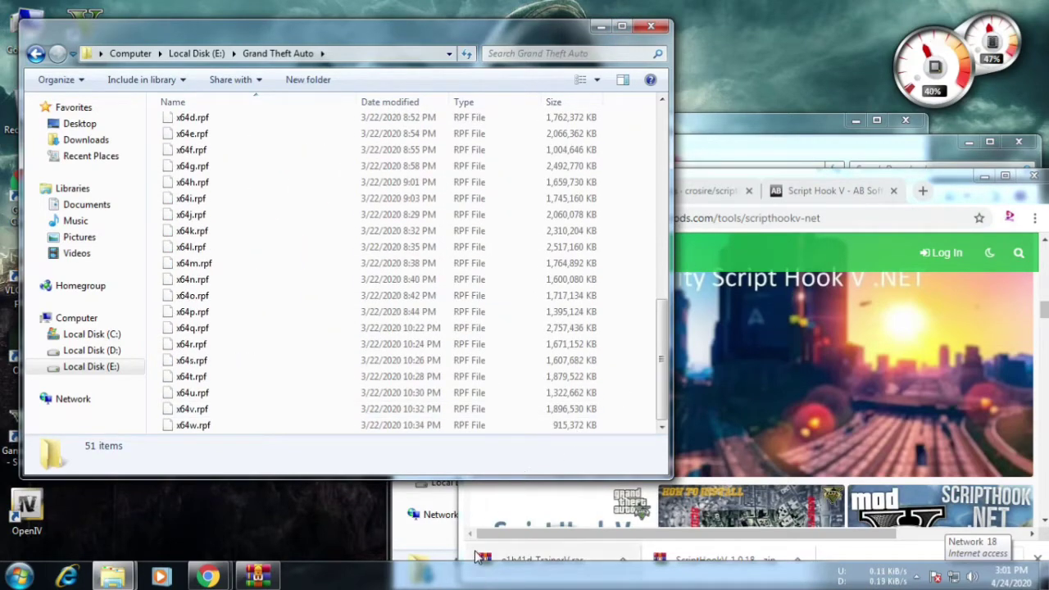
left_click(257, 576)
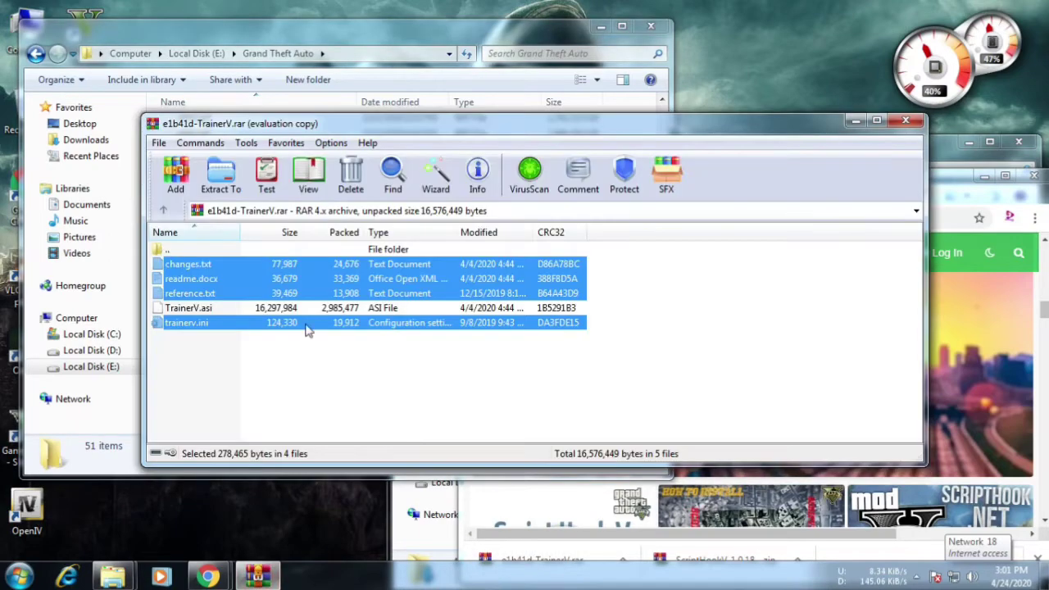
left_click_drag(437, 124, 746, 124)
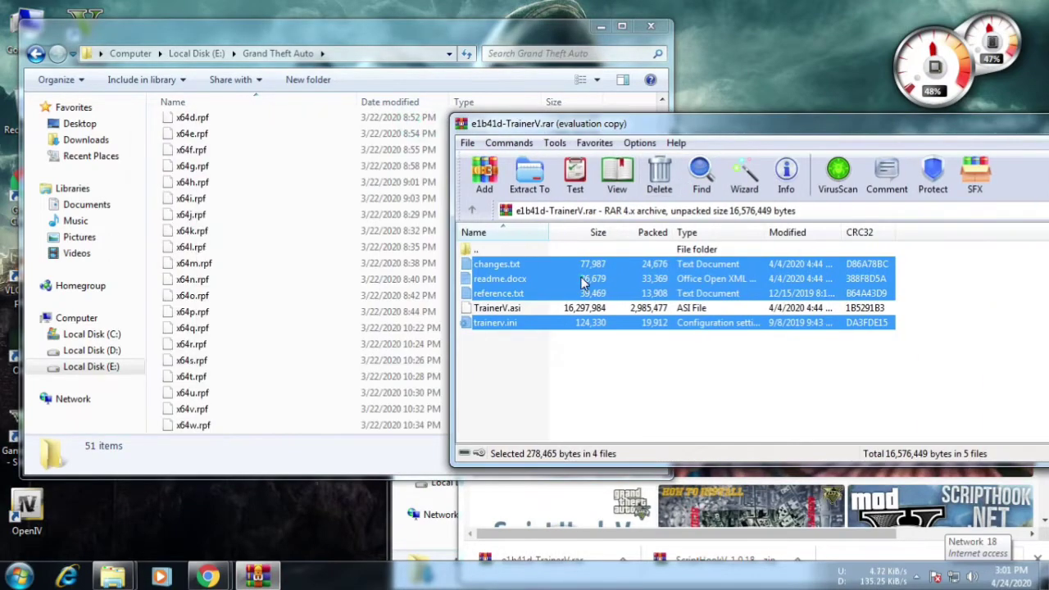
left_click_drag(581, 281, 324, 271)
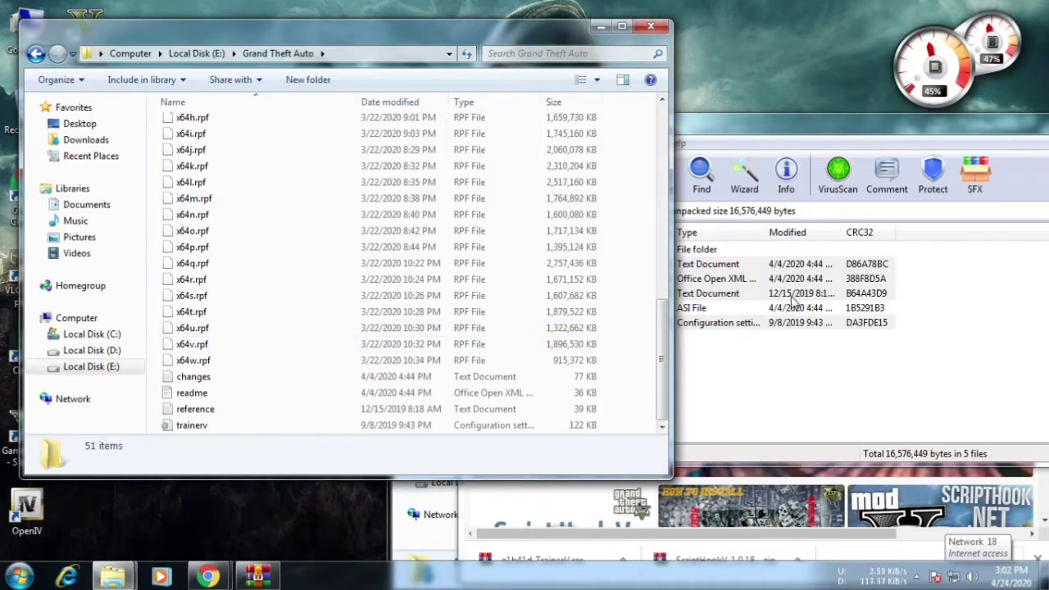
left_click(804, 379)
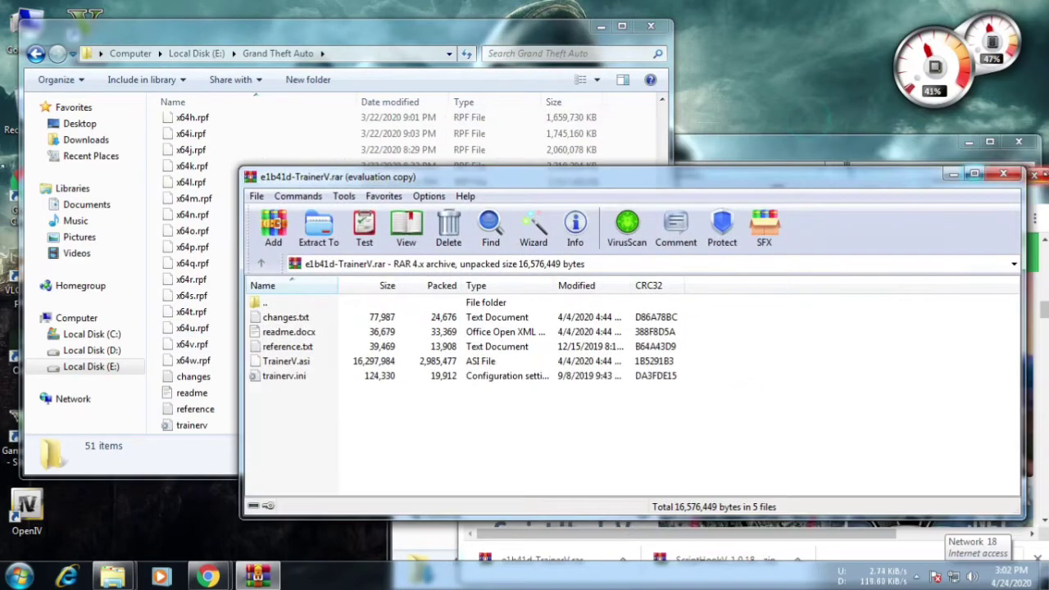
left_click(1030, 174)
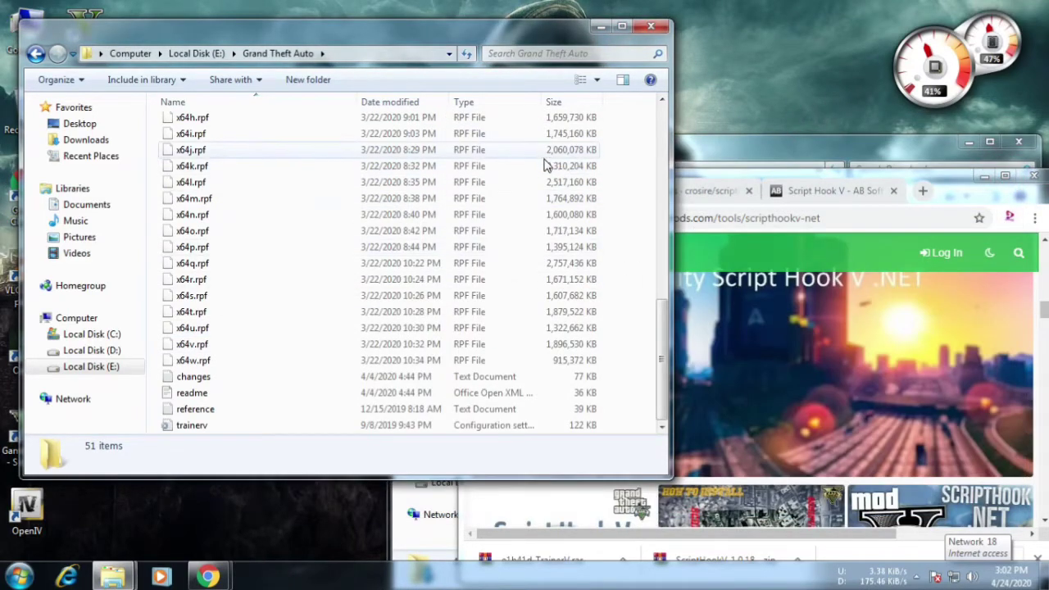
Open the ScriptHookV_1.0.1868.1 archive from Downloads and read the installation instructions in its readme.txt.
scroll(541, 181, "up", 11)
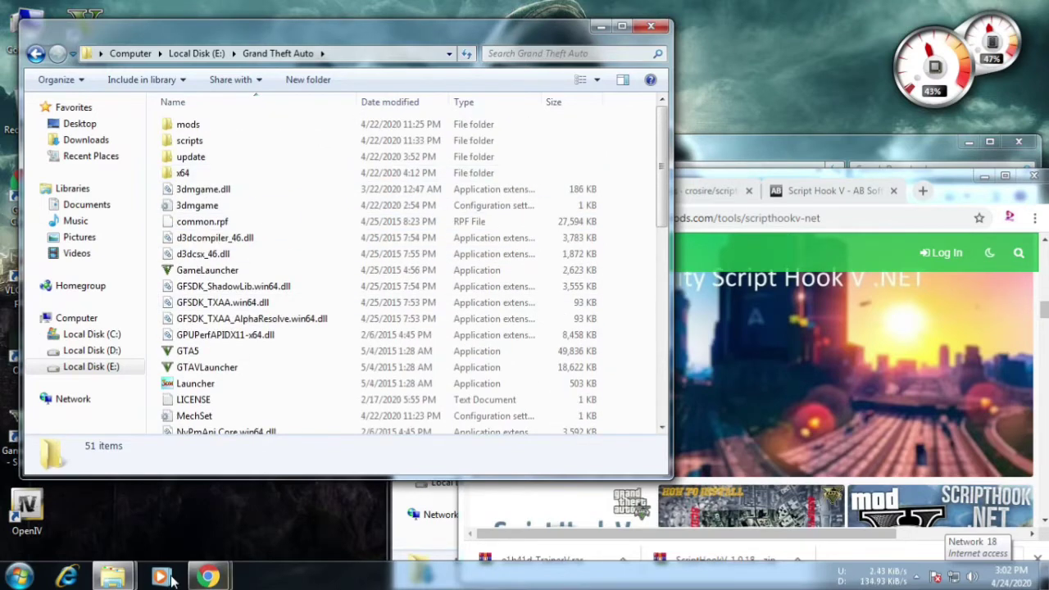
mouse_move(112, 577)
left_click(128, 508)
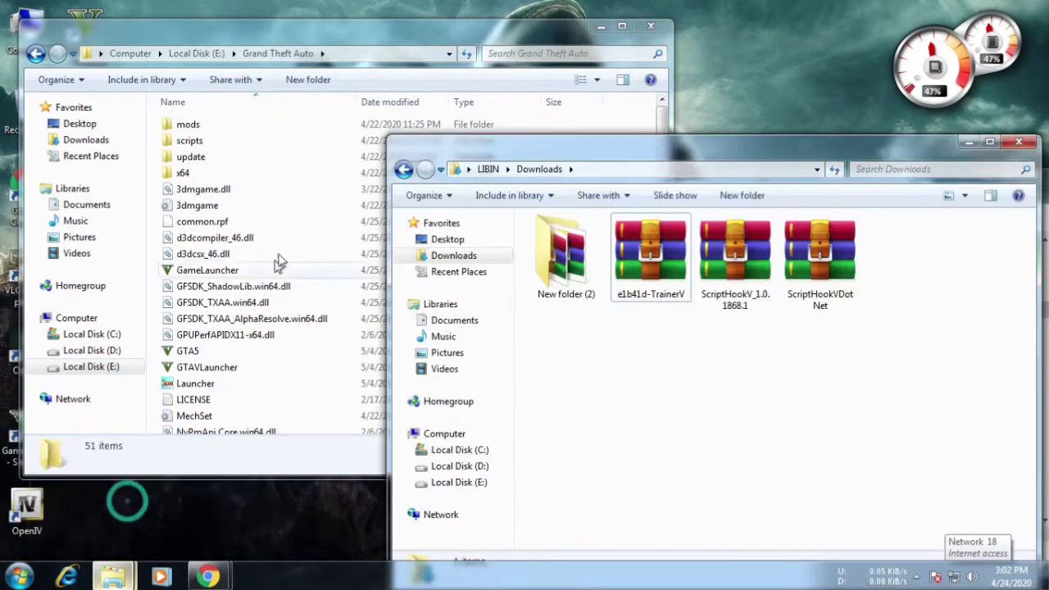
double_click(735, 253)
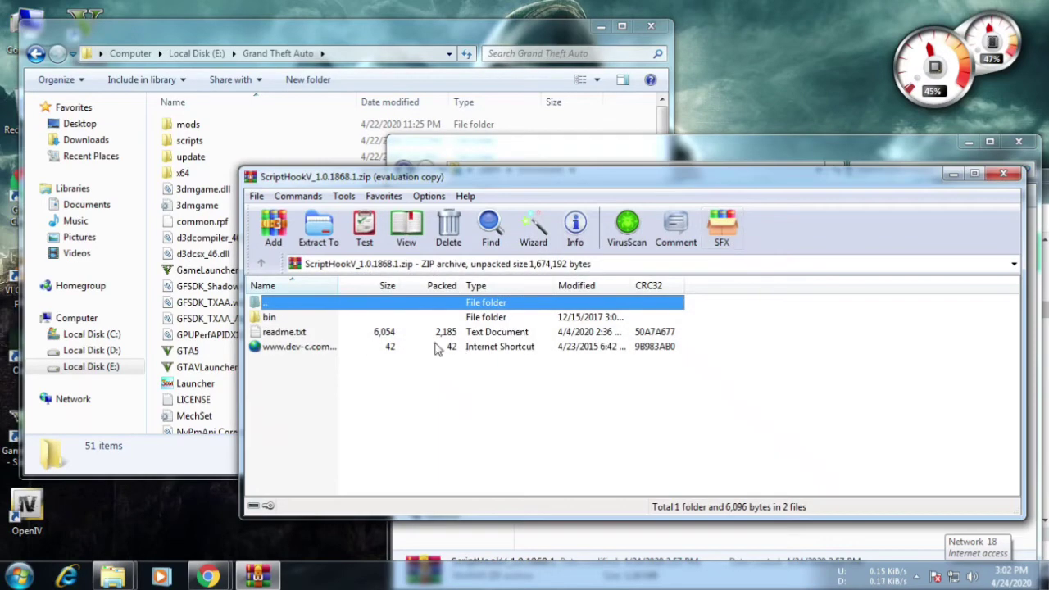
double_click(272, 333)
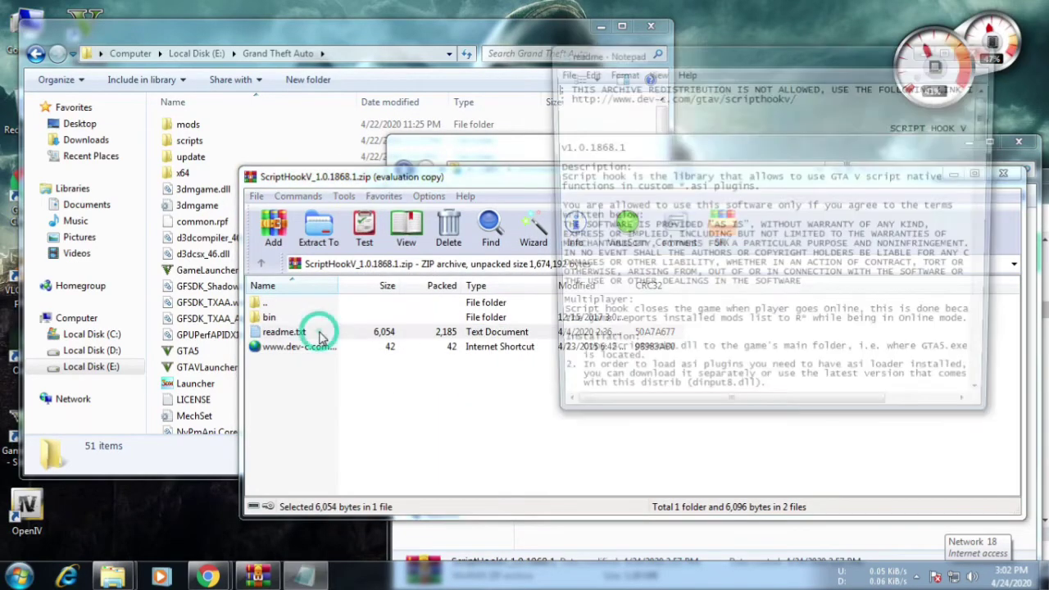
scroll(749, 207, "down", 3)
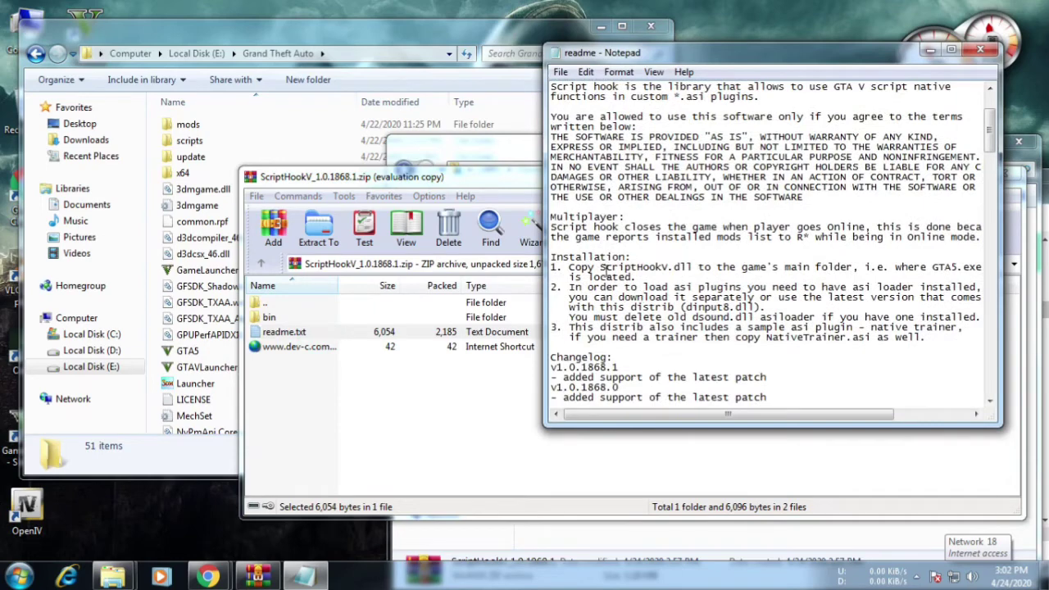
Close the readme, check readme.txt in the ScriptHookV archive once more and close it.
left_click(980, 53)
double_click(385, 332)
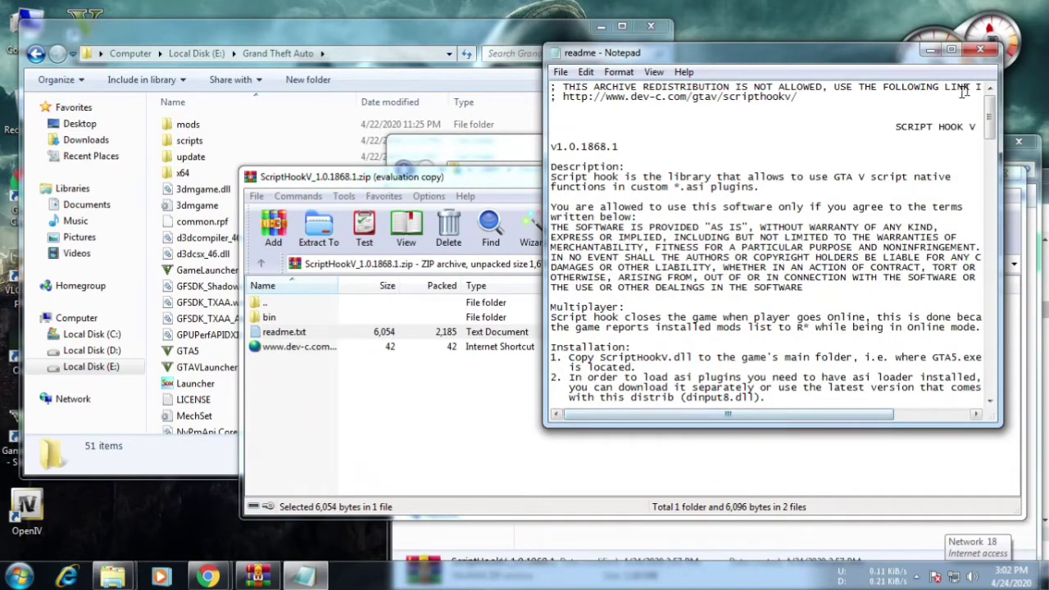
left_click(981, 52)
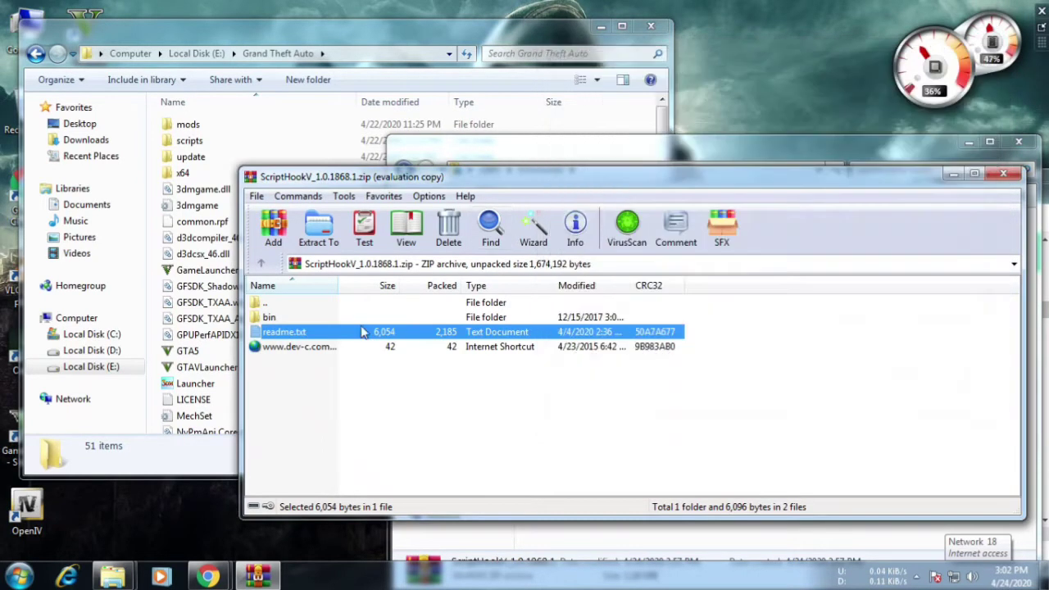
Copy dinput8.dll and ScriptHookV.dll from the archive's bin folder into the Grand Theft Auto folder, and close the archive.
double_click(362, 318)
left_click(361, 319)
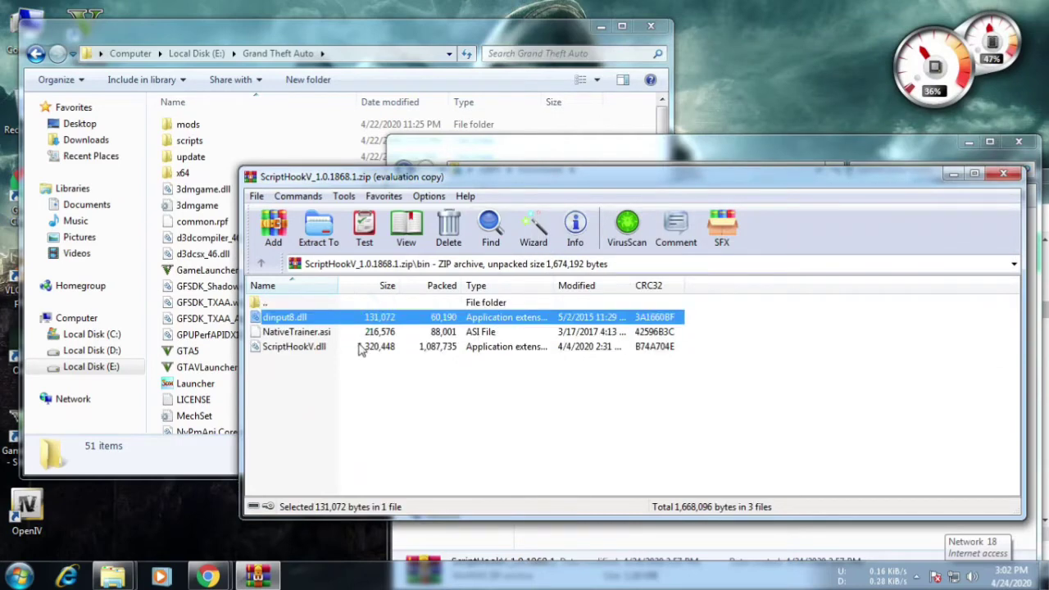
left_click(358, 350, "ctrl")
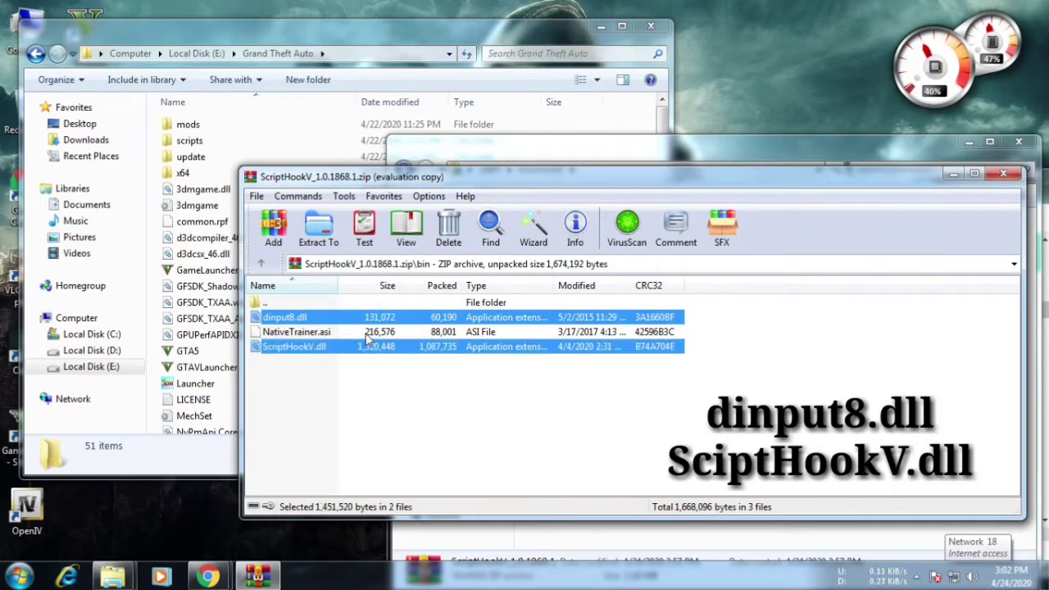
right_click(373, 350)
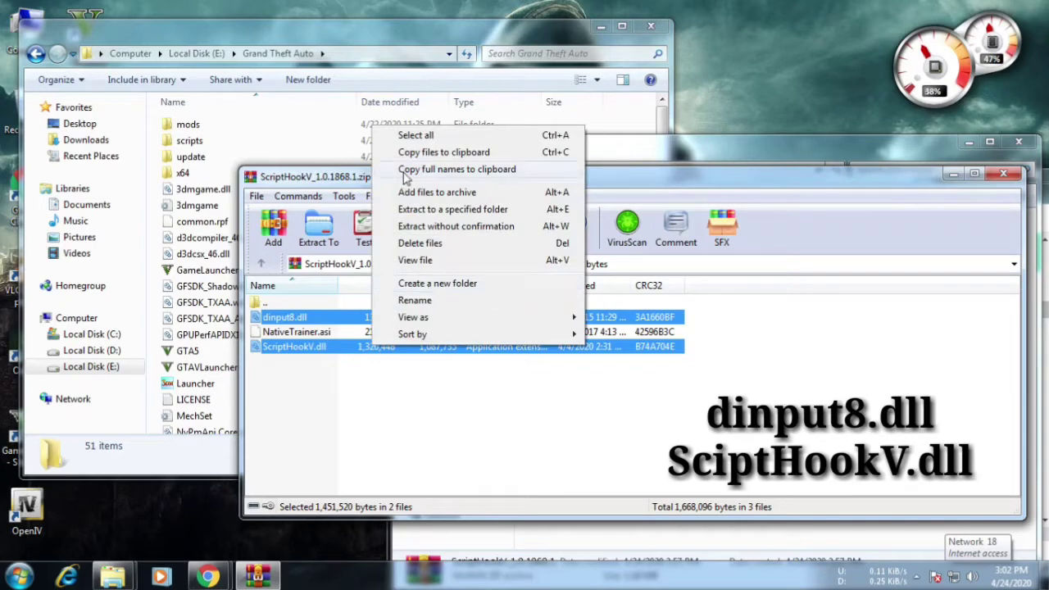
left_click_drag(319, 351, 213, 351)
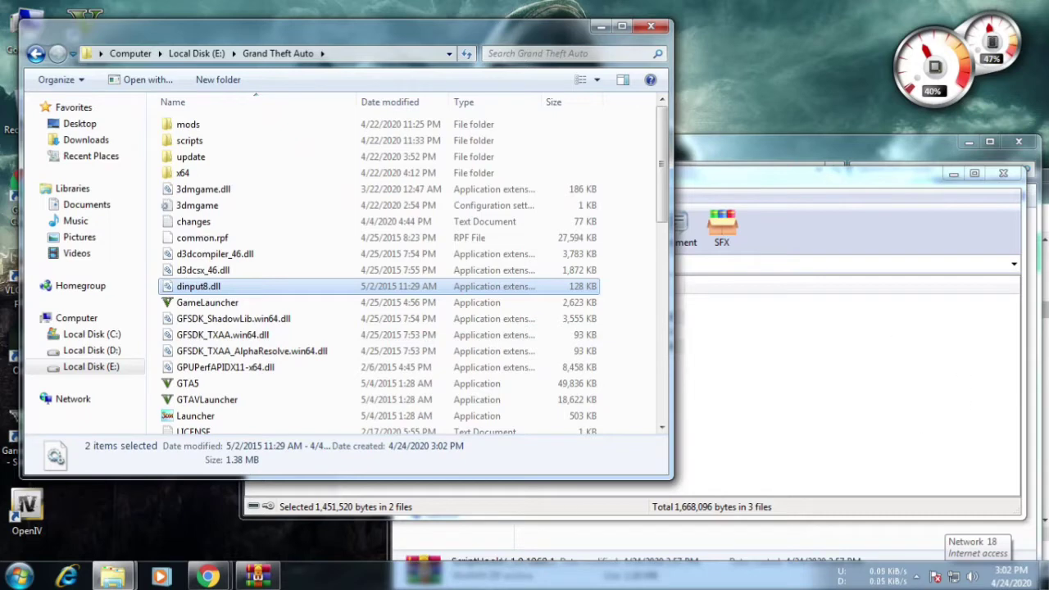
left_click(257, 576)
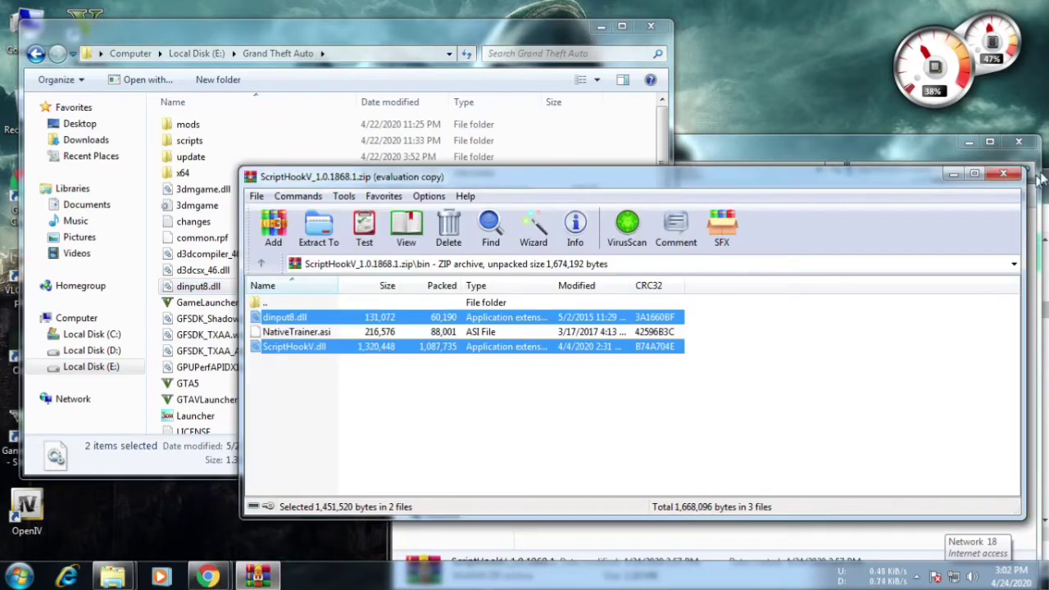
left_click(1003, 174)
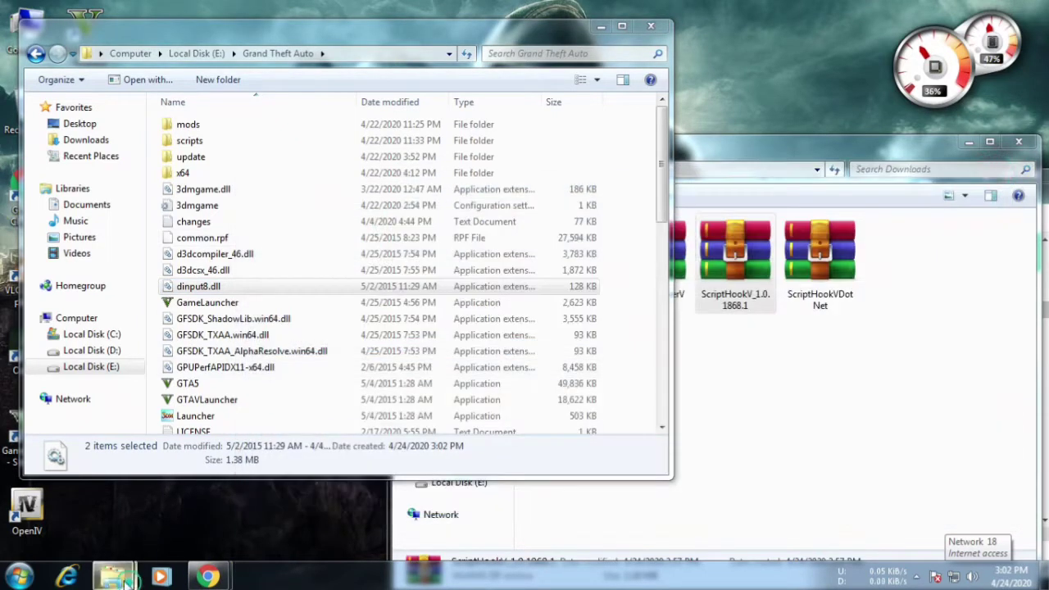
Bring the Downloads folder forward and open the ScriptHookVDotNet archive in WinRAR.
mouse_move(118, 578)
left_click(107, 505)
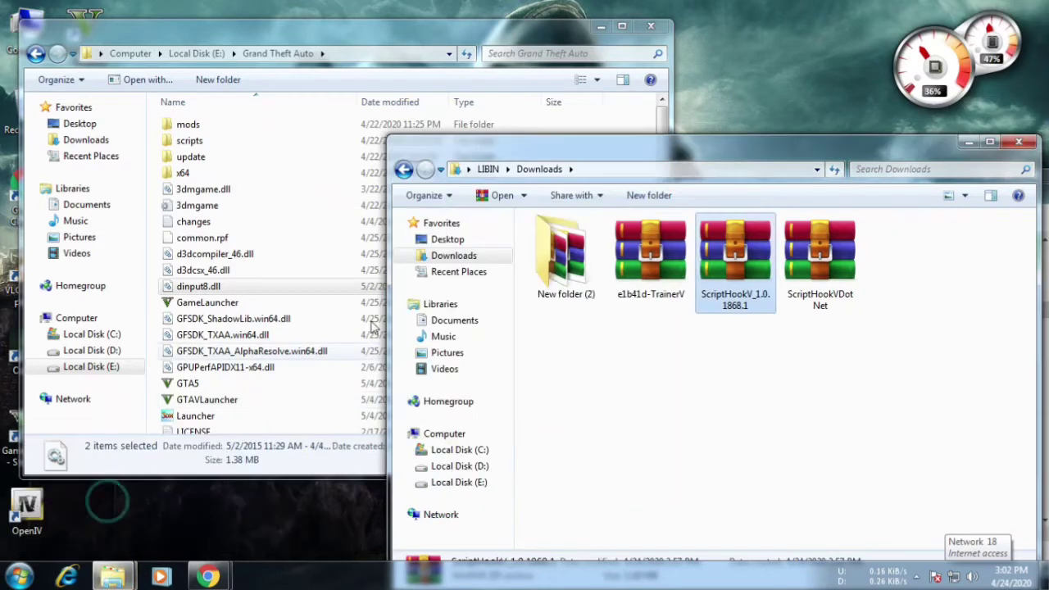
double_click(826, 255)
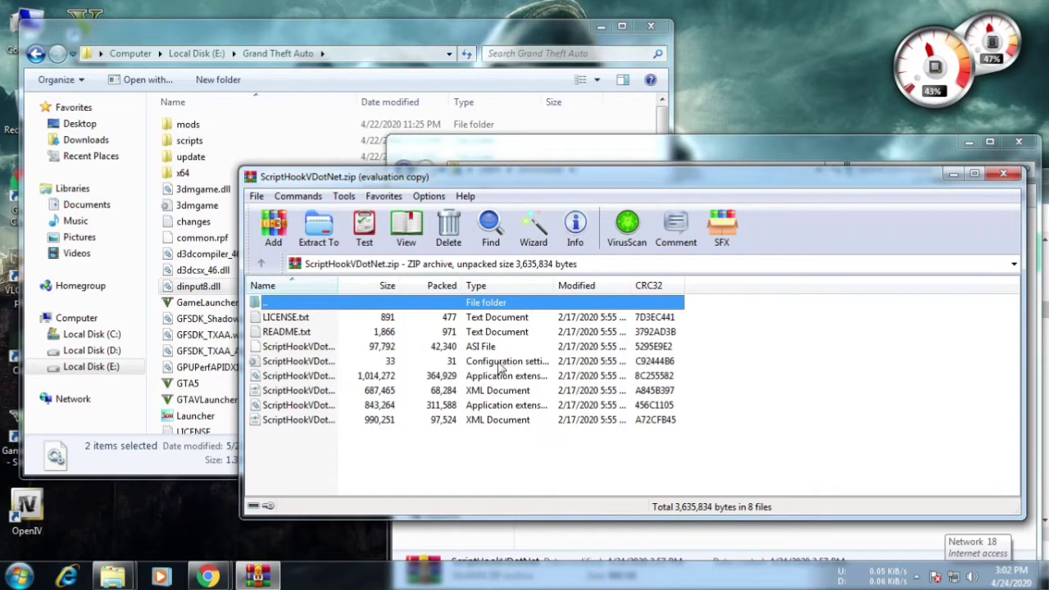
Copy the ScriptHookVDotNet ASI file, ScriptHookVDotNet2.dll and ScriptHookVDotNet3.dll from the archive into the Grand Theft Auto folder.
left_click(315, 348)
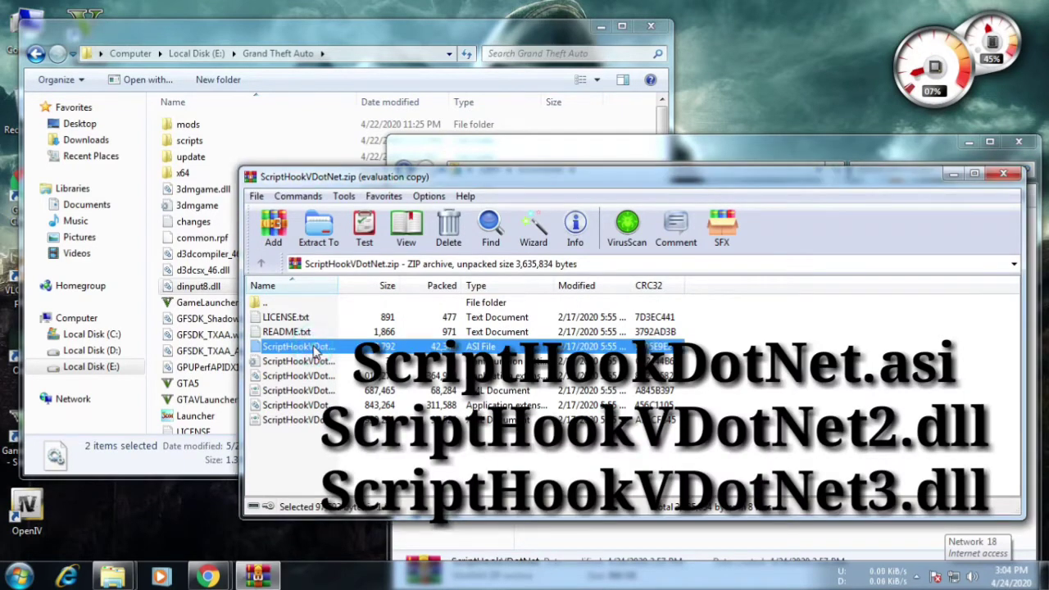
left_click(377, 459)
left_click(302, 391)
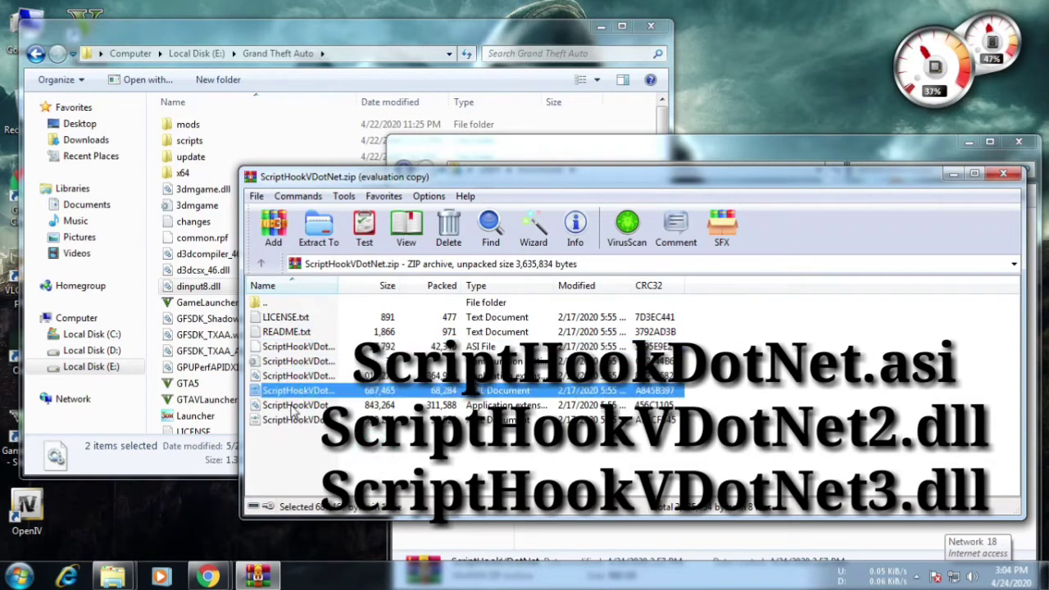
left_click(292, 406)
left_click(299, 376, "ctrl")
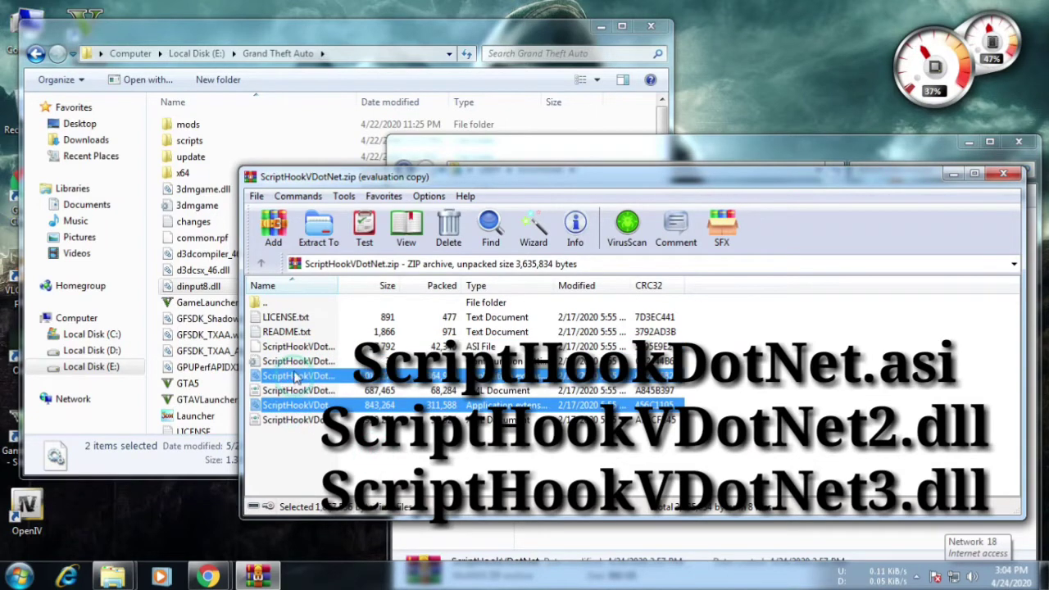
left_click(301, 347, "ctrl")
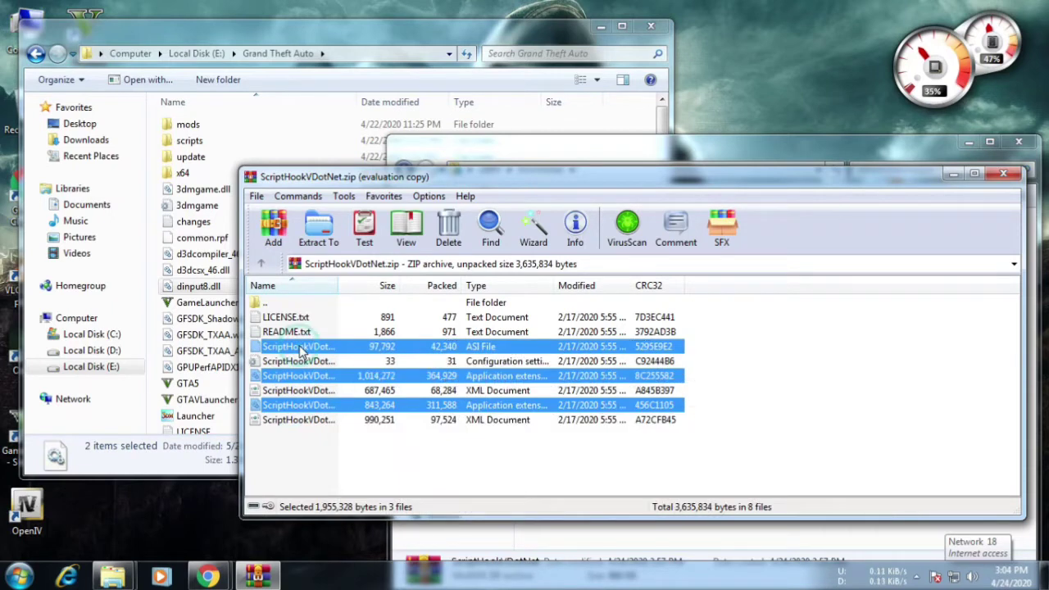
left_click_drag(301, 347, 190, 159)
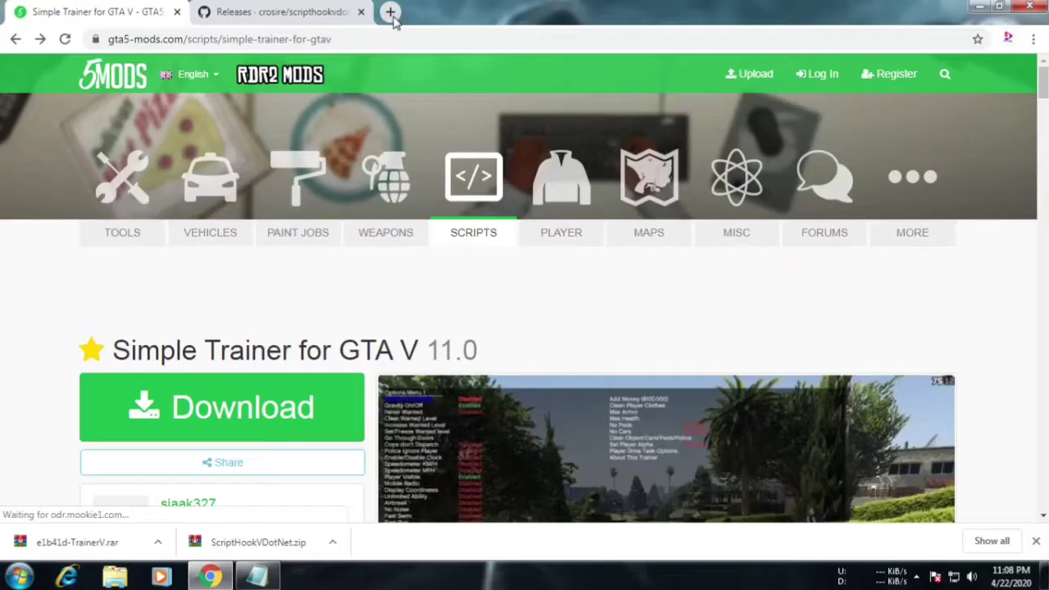
Search Google for "openiv download" in a new Chrome tab and open the OpenIV page on GTA5-Mods.com.
left_click(387, 13)
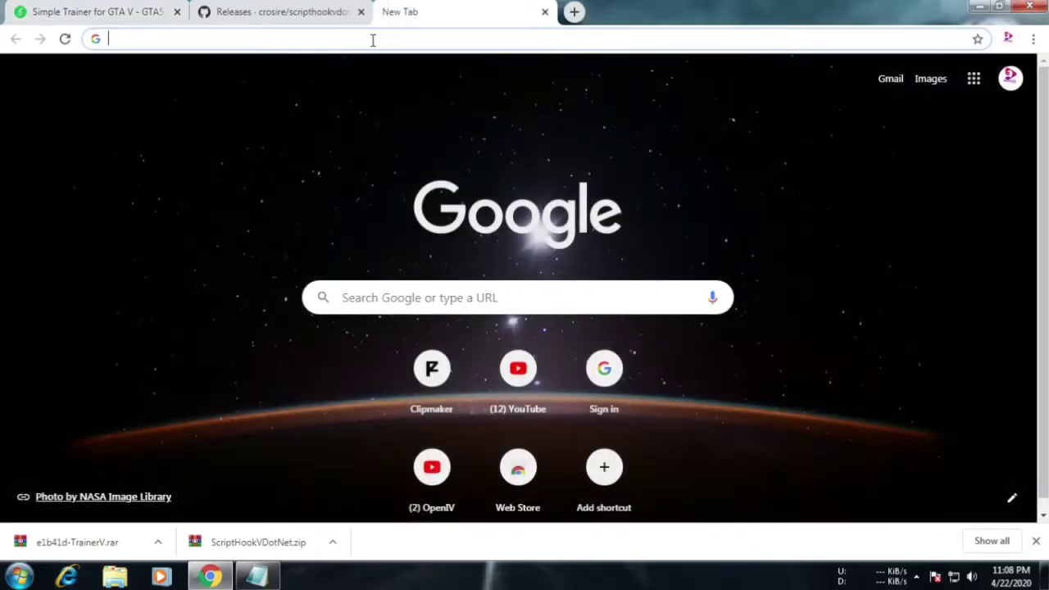
type("open iv")
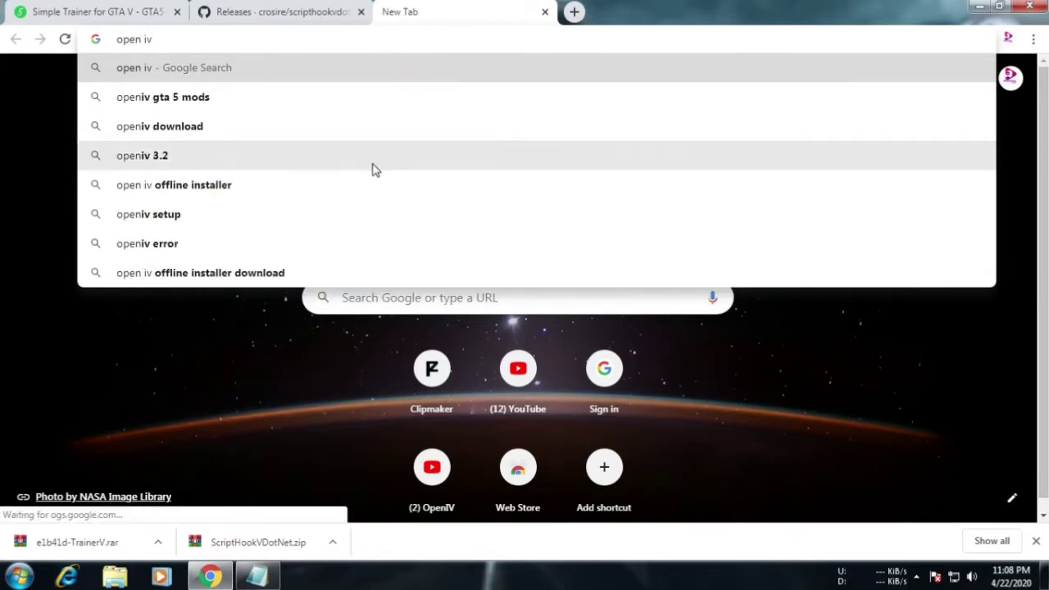
left_click(255, 129)
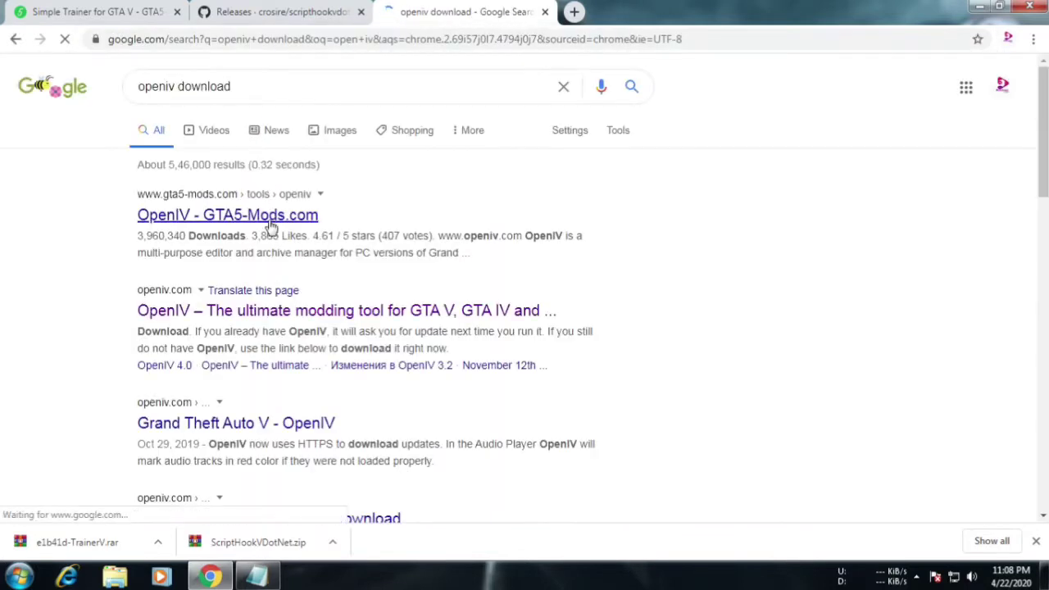
left_click(281, 217)
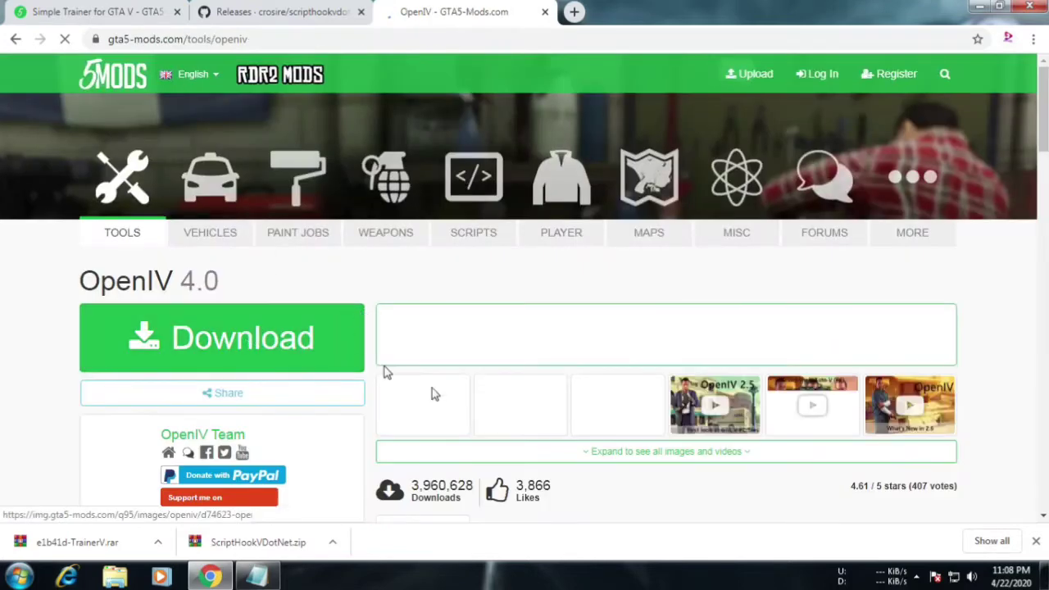
Look through the OpenIV 4.0 page on GTA5-Mods.com and download the installer.
scroll(254, 336, "down", 1)
scroll(254, 338, "up", 1)
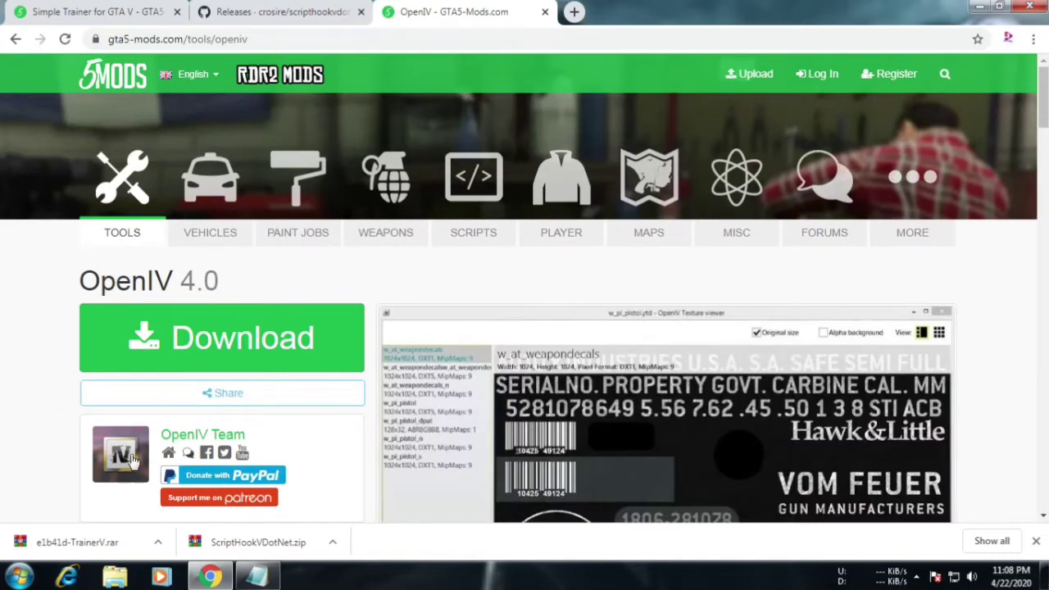
scroll(382, 374, "down", 5)
scroll(691, 286, "down", 2)
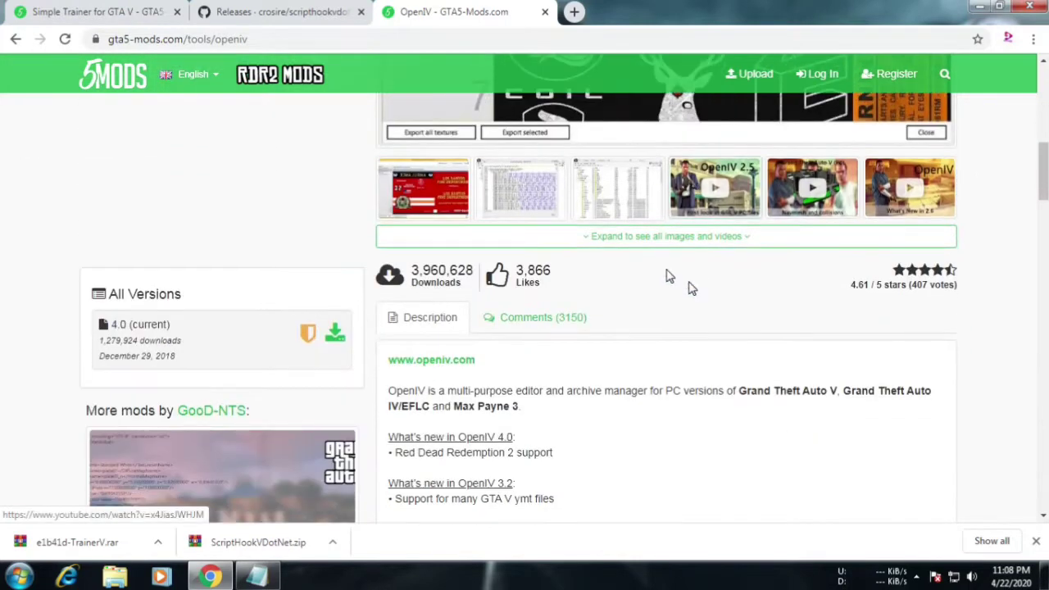
scroll(483, 235, "down", 2)
scroll(482, 234, "up", 7)
scroll(282, 379, "up", 1)
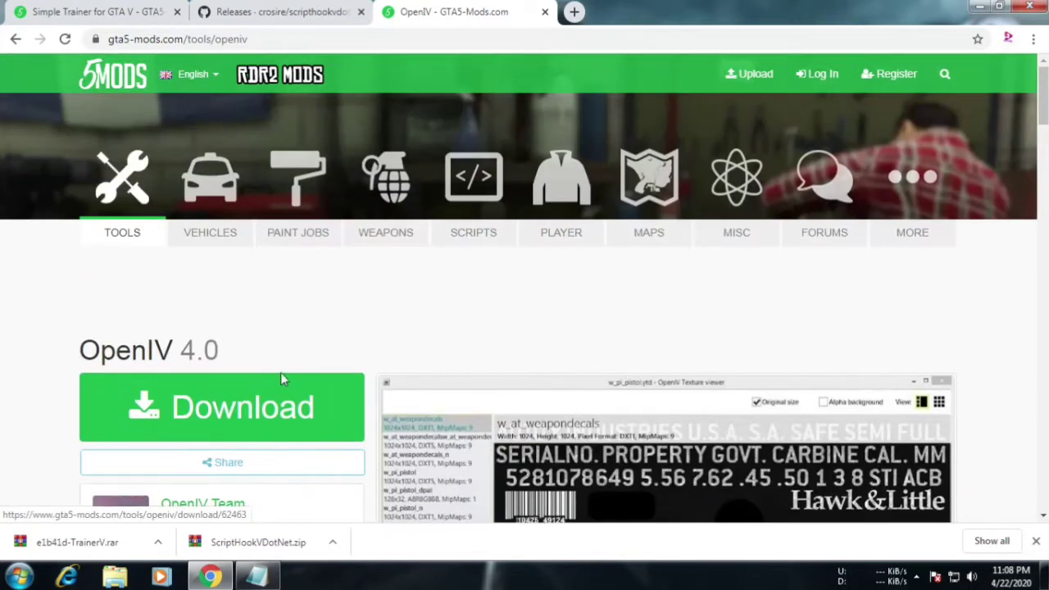
left_click(264, 431)
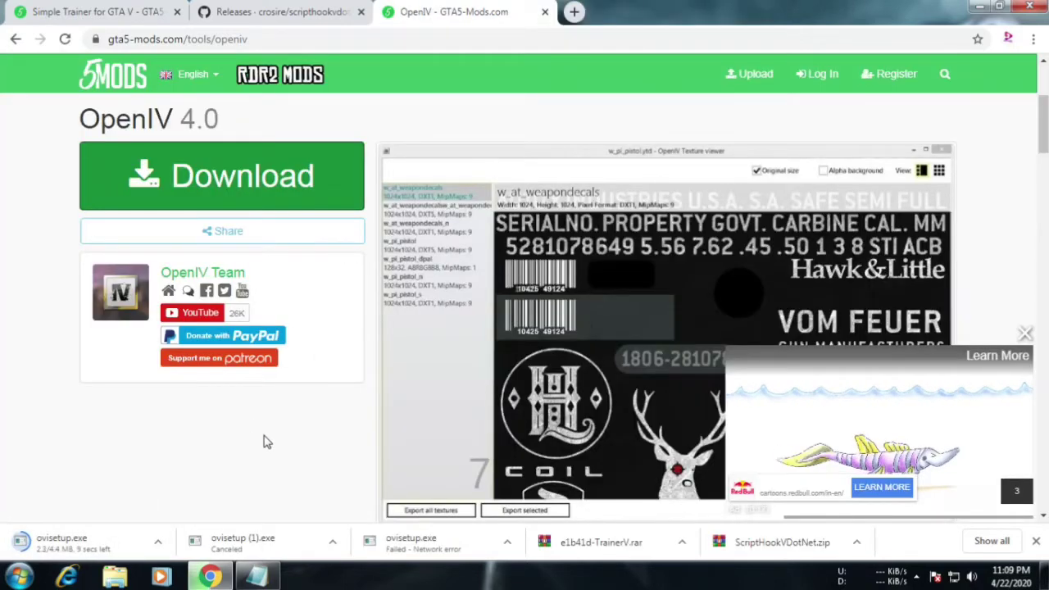
Minimize the browser, open the Downloads folder in Windows Explorer and run the ovisetup installer.
left_click(984, 9)
double_click(28, 29)
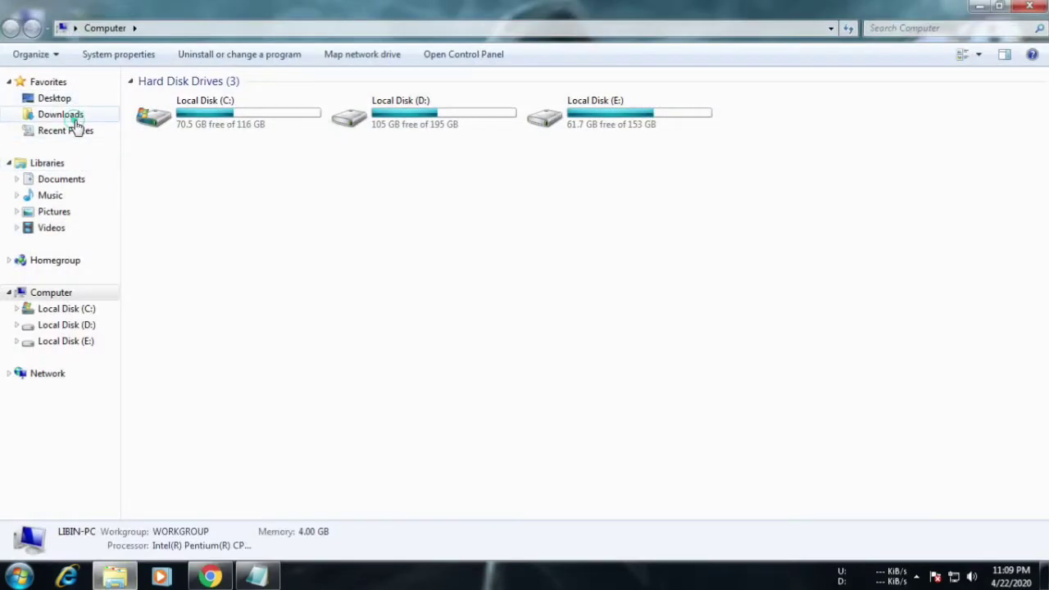
left_click(72, 116)
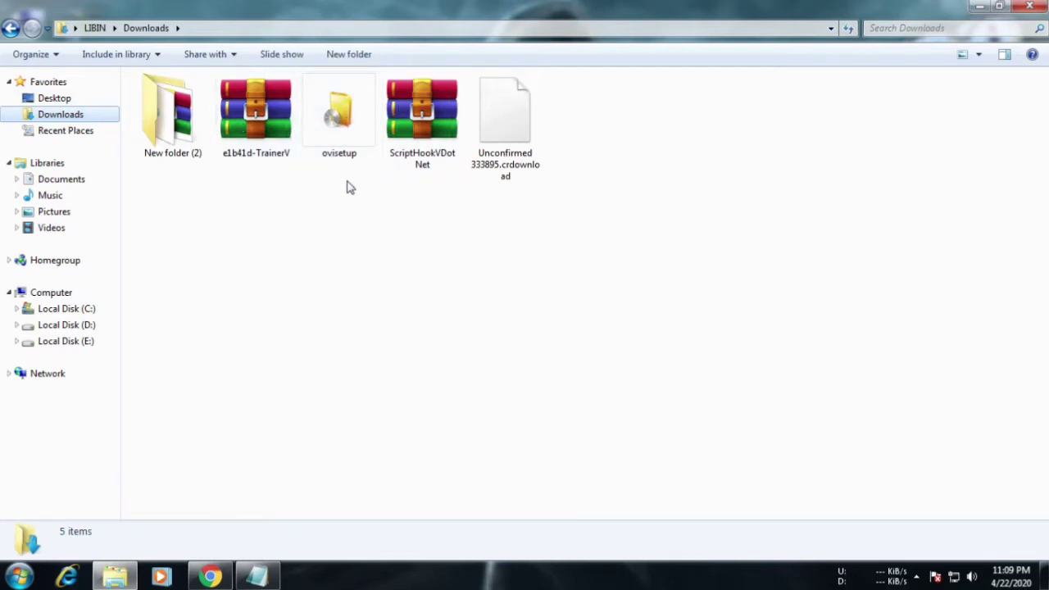
double_click(339, 117)
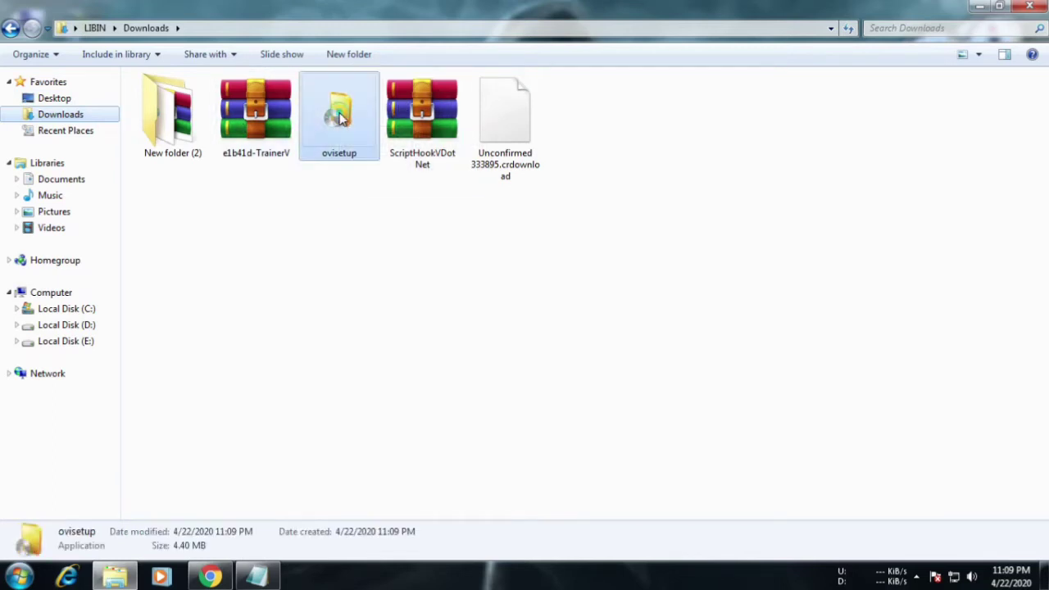
left_click(567, 300)
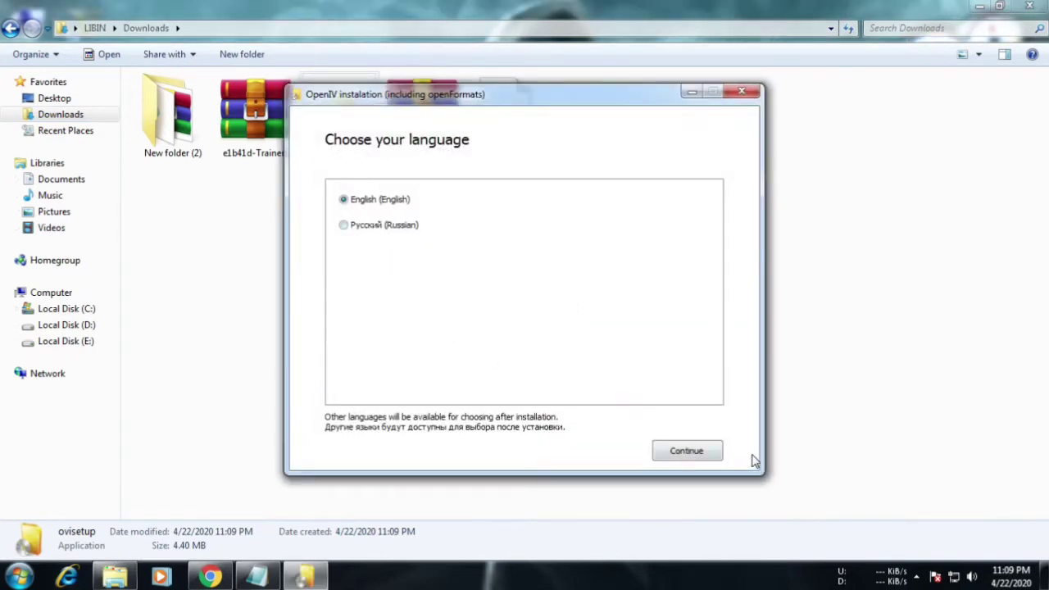
Continue the OpenIV installation in English and accept the End User License Agreement.
left_click(686, 451)
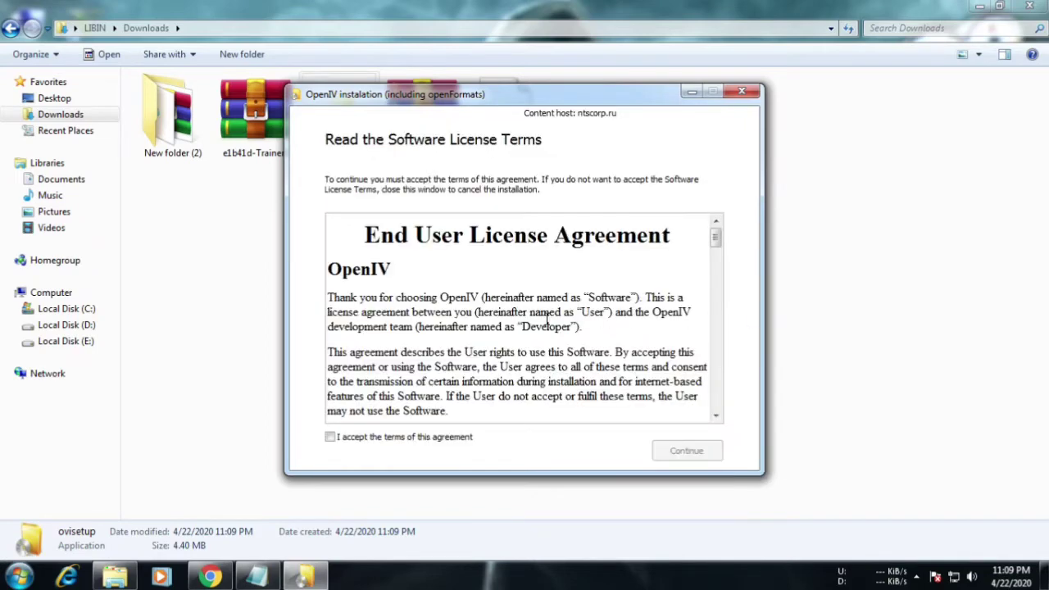
left_click_drag(714, 238, 716, 400)
left_click(426, 437)
left_click(684, 460)
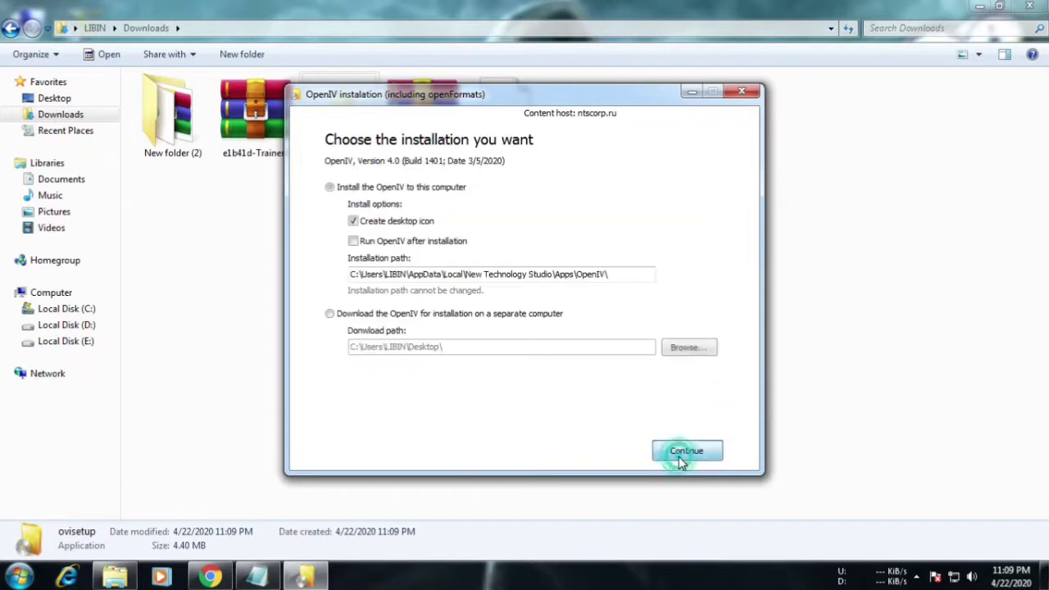
Install OpenIV on this computer with "Run OpenIV after installation" enabled, confirm the download, and close the finished installer.
left_click(392, 246)
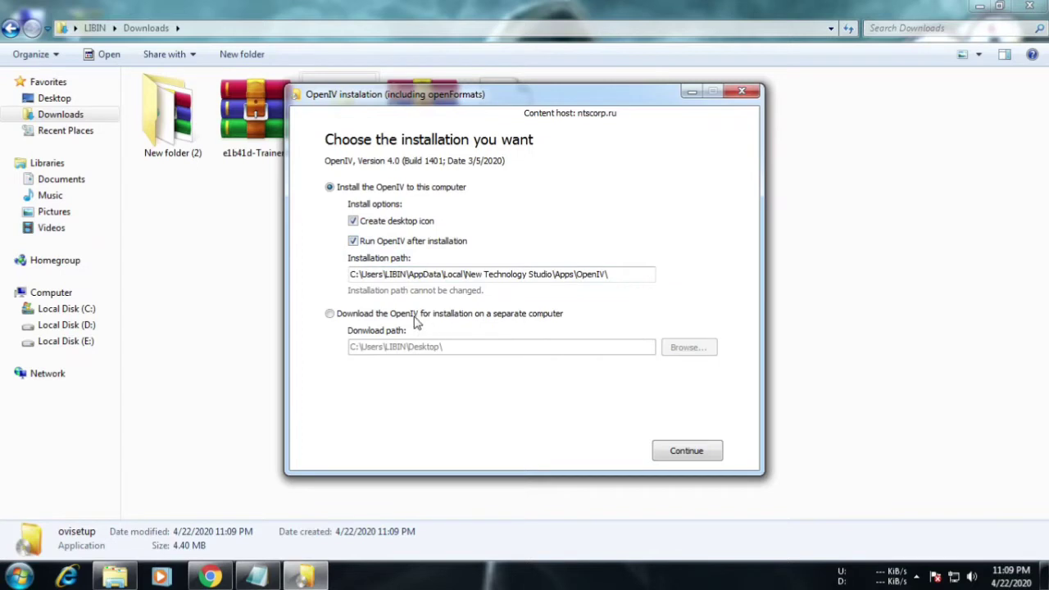
left_click(703, 457)
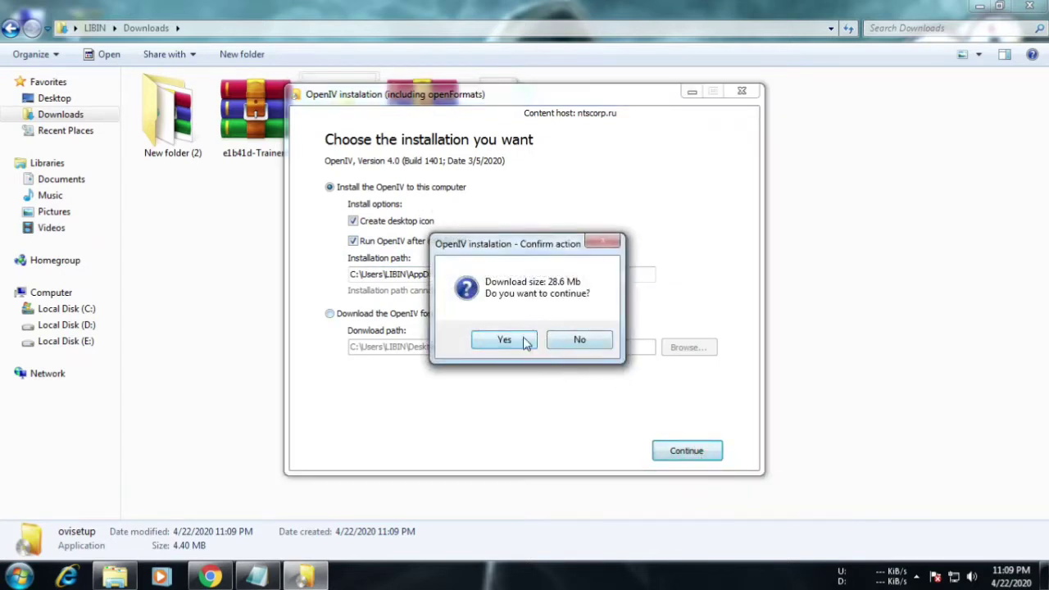
left_click(505, 341)
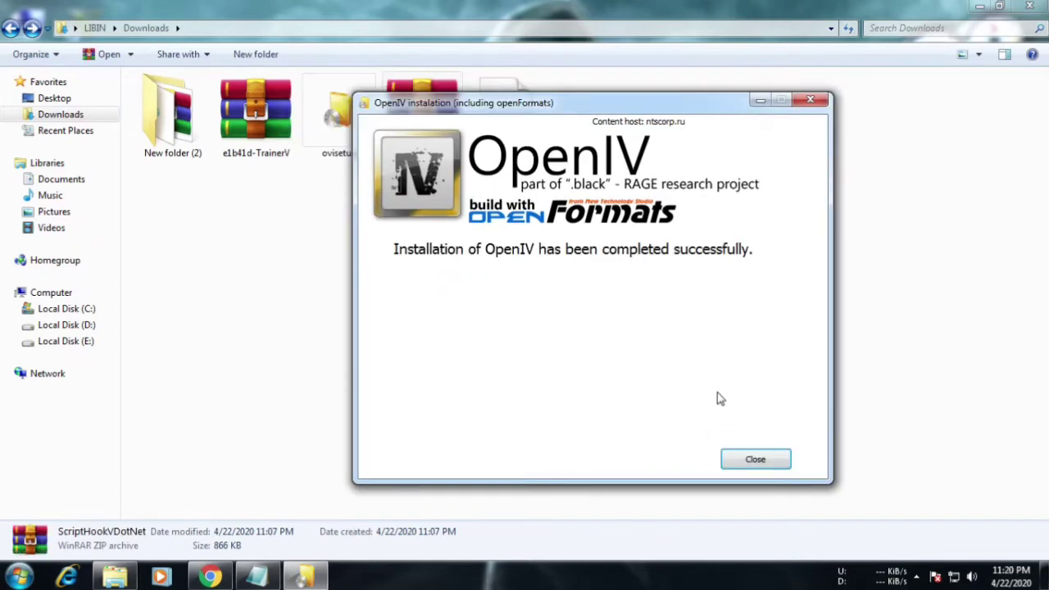
left_click(779, 464)
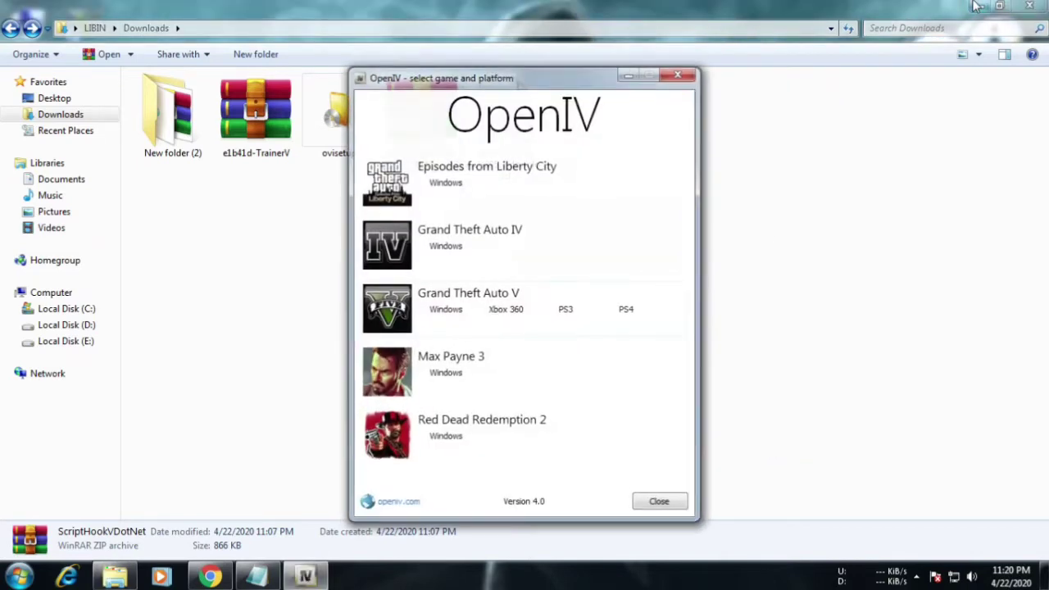
Choose Grand Theft Auto V for Windows in OpenIV and set the game location to the Grand Theft Auto folder on Local Disk (E:).
left_click_drag(574, 78, 616, 71)
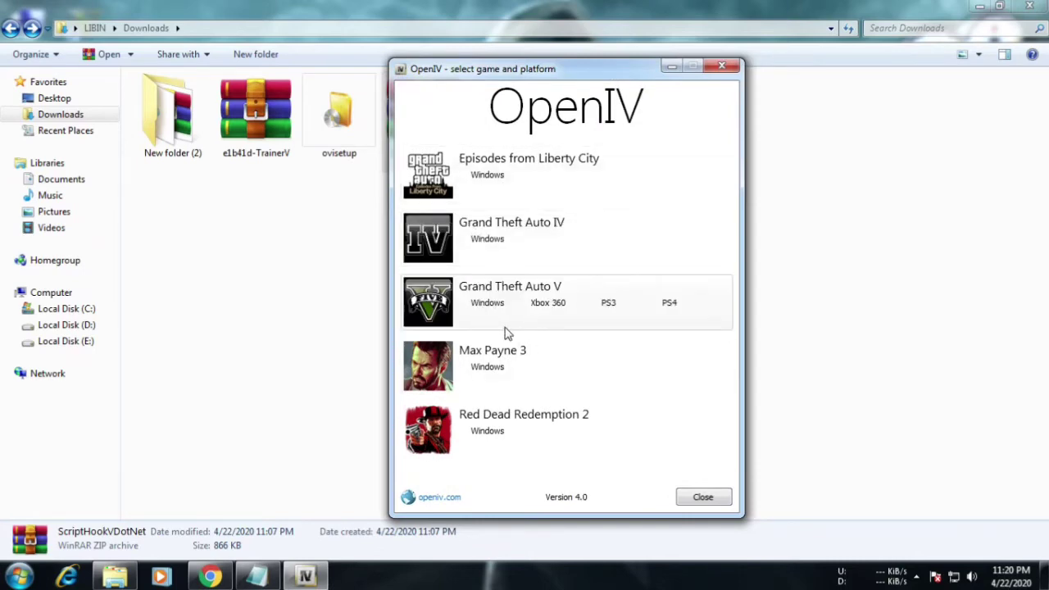
left_click(490, 303)
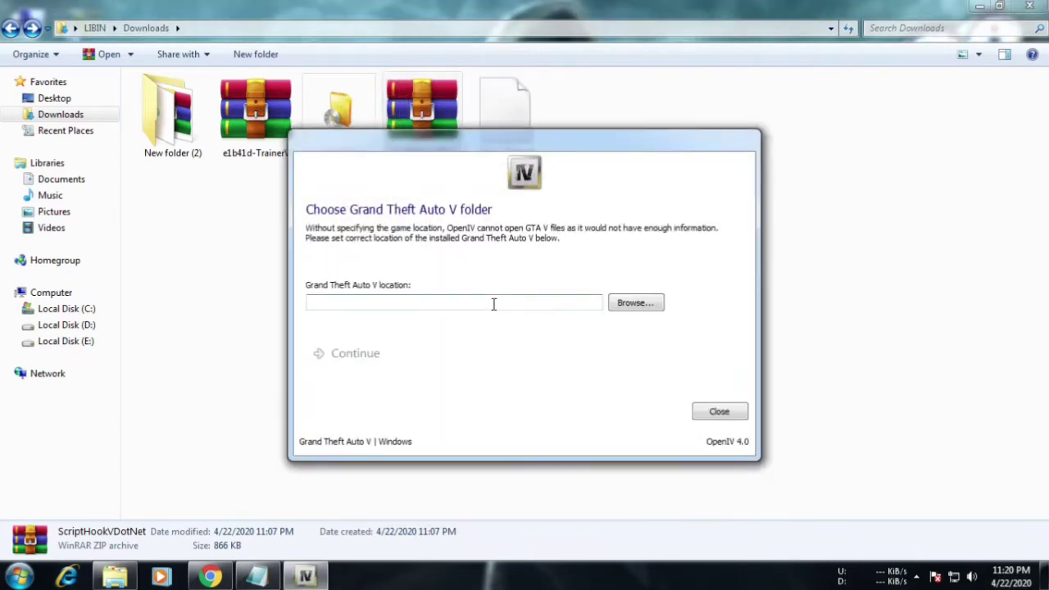
left_click(654, 304)
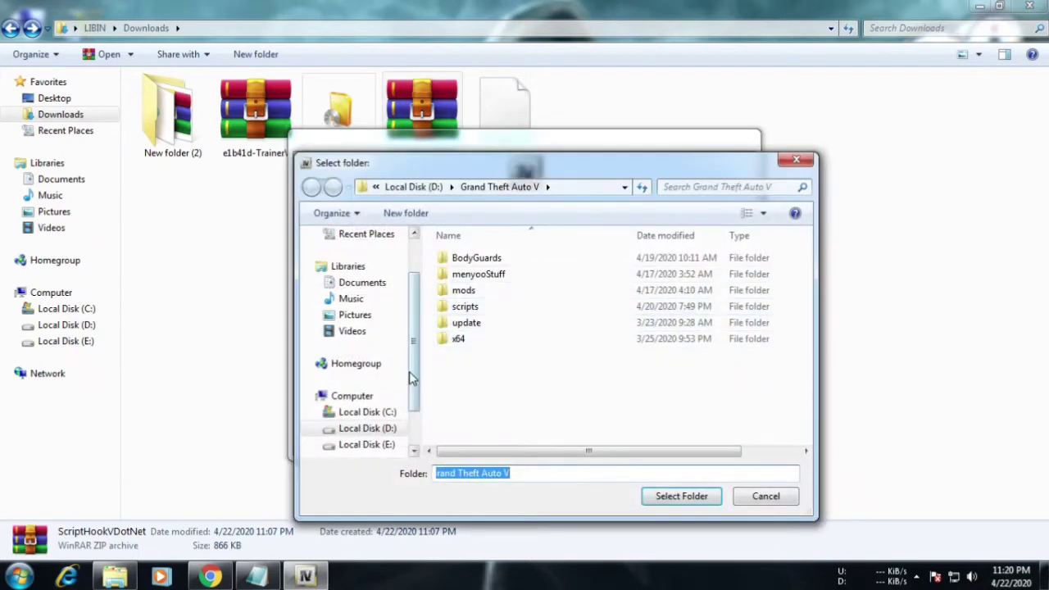
scroll(412, 379, "down", 1)
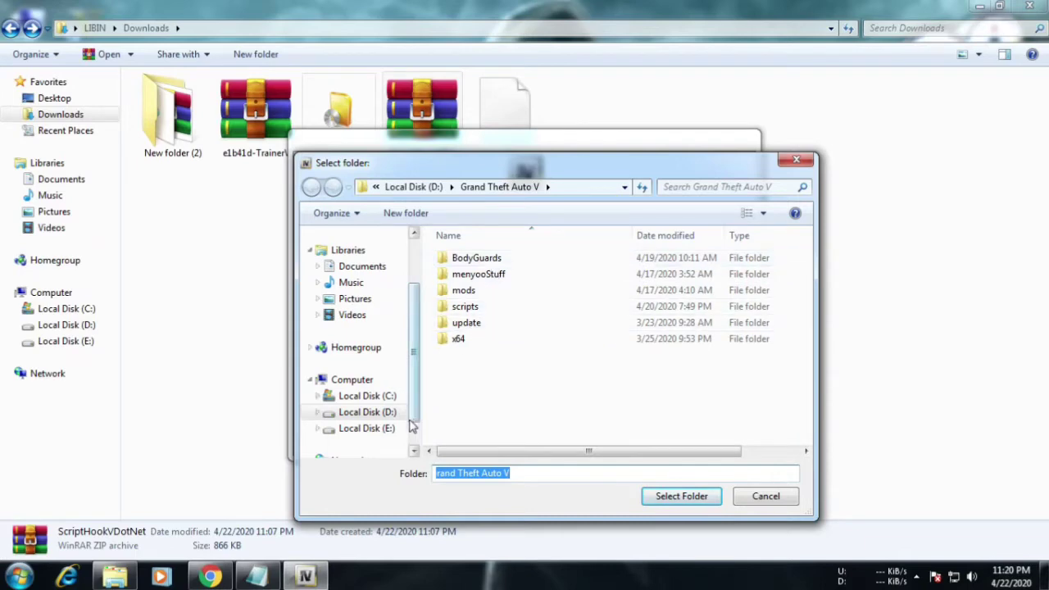
left_click(493, 187)
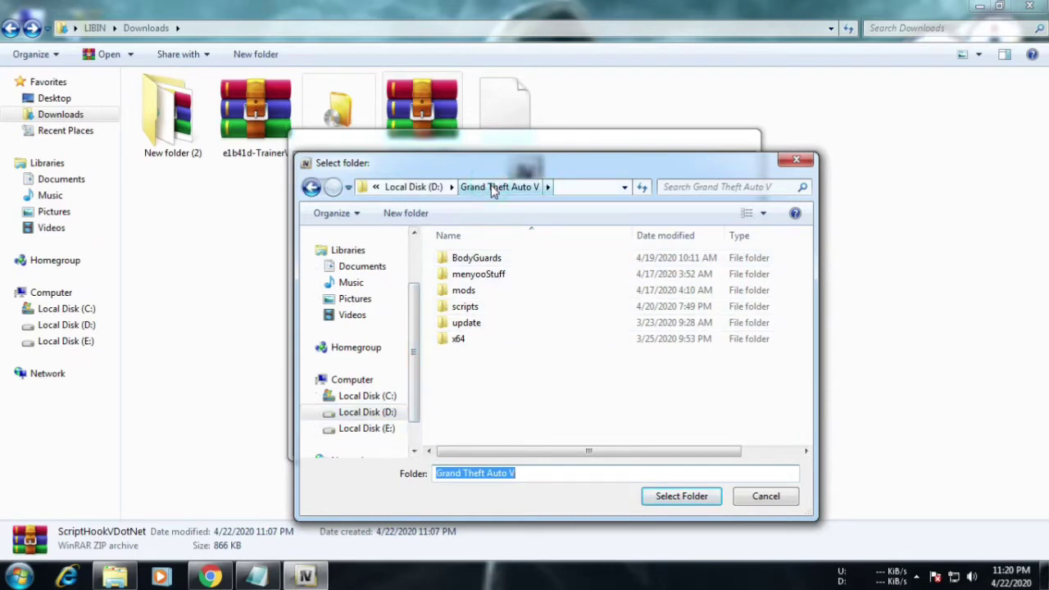
left_click(396, 428)
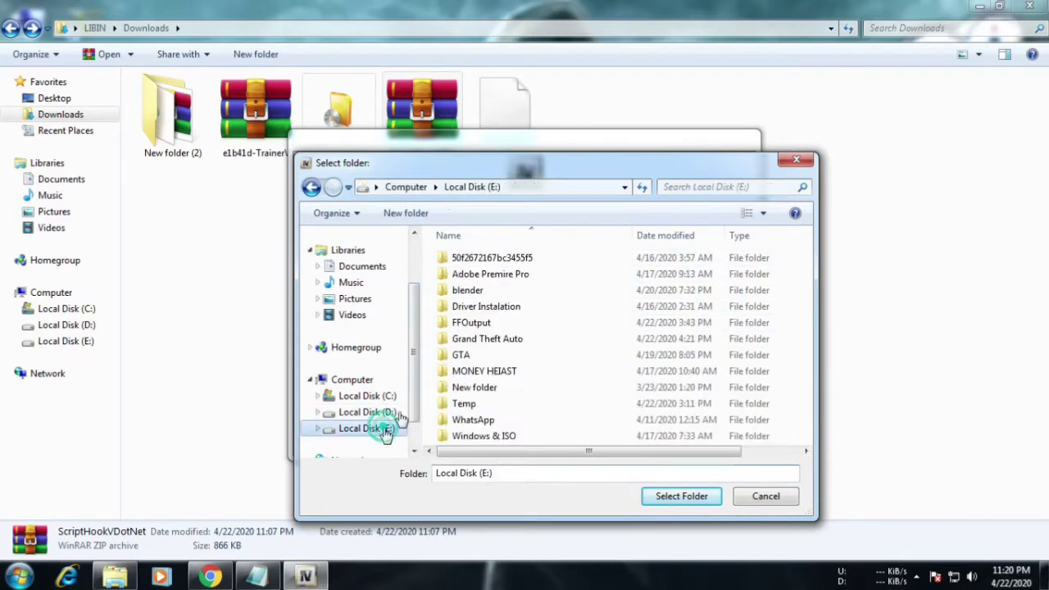
left_click(529, 340)
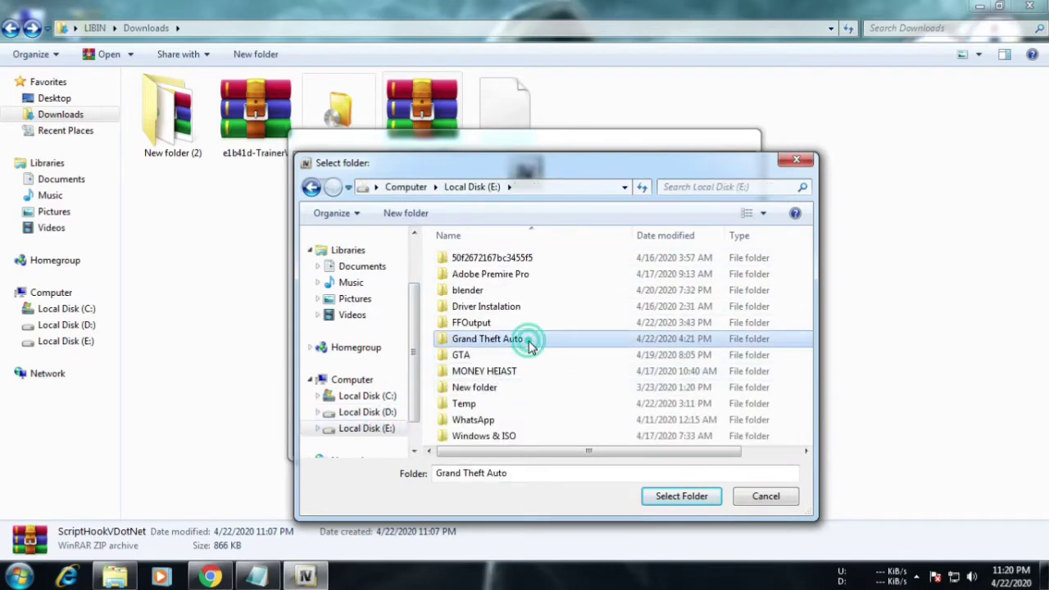
left_click(680, 497)
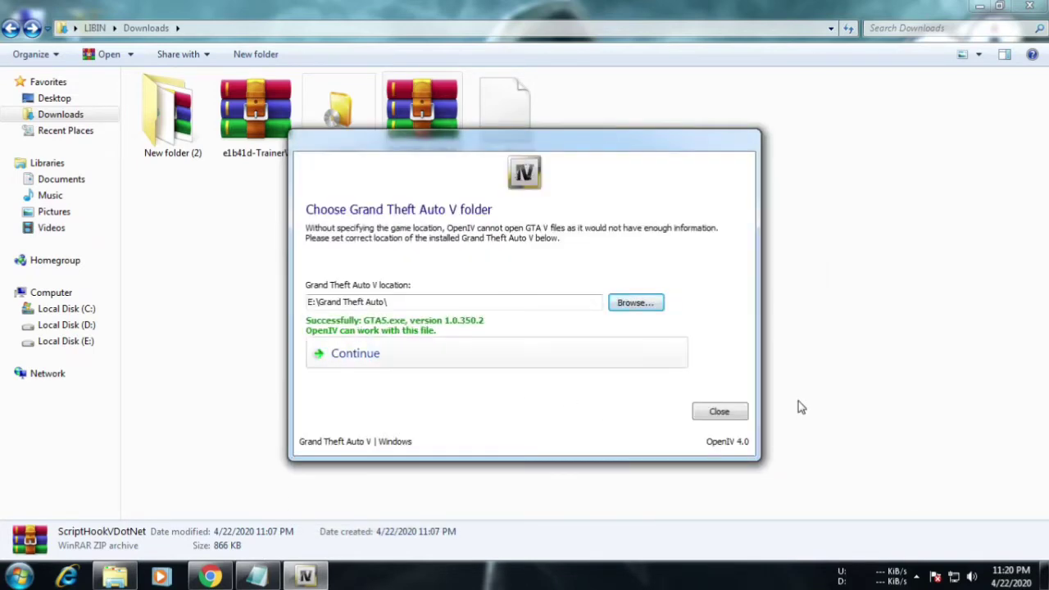
Continue past the folder selection and backup reminder, decline the OpenIV 4.0 welcome video, and reposition the main OpenIV window.
left_click(492, 367)
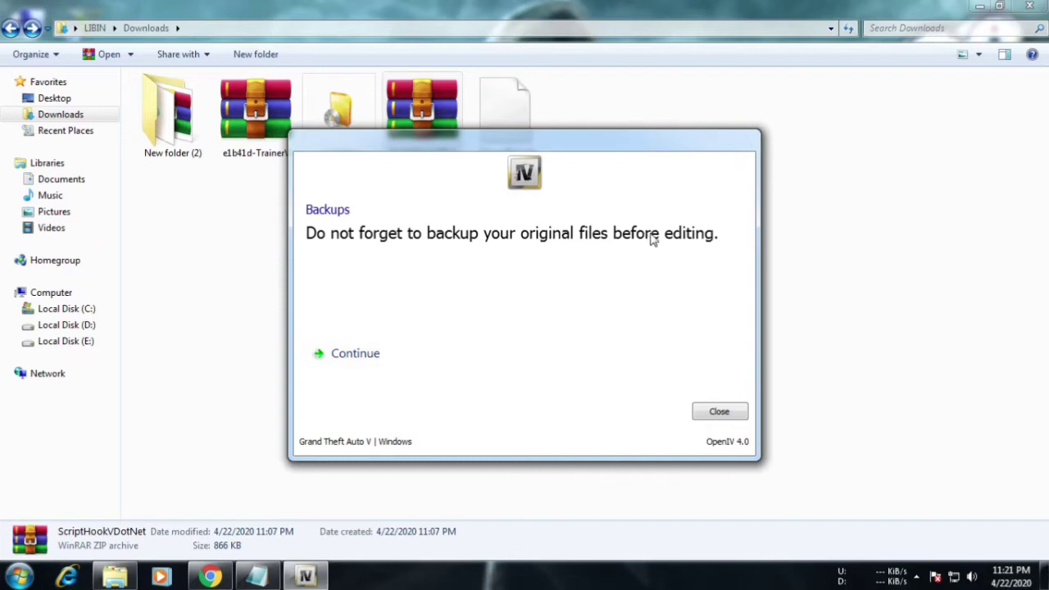
left_click(394, 360)
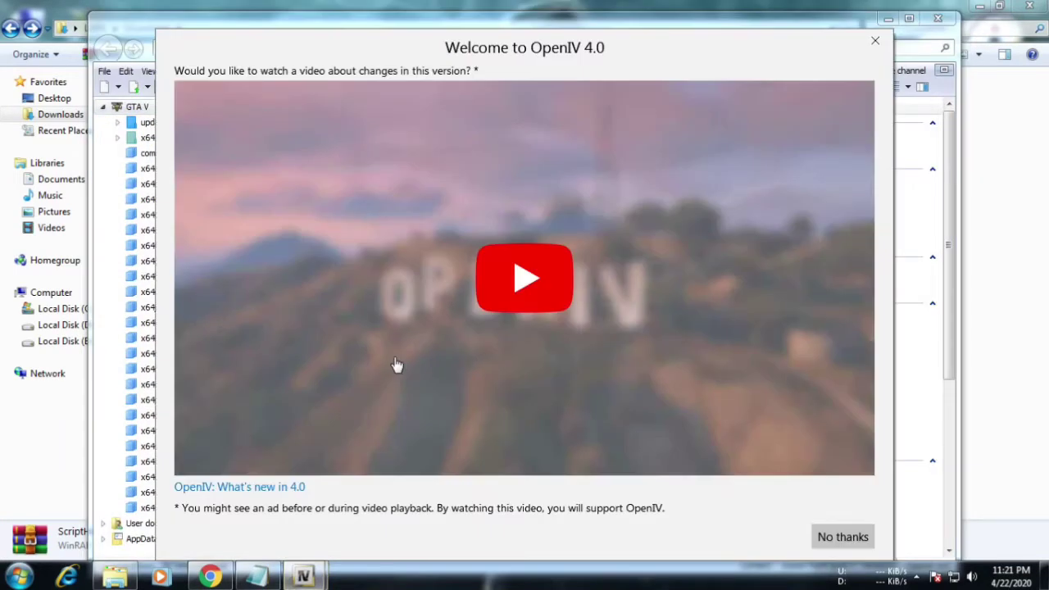
left_click(844, 537)
double_click(293, 31)
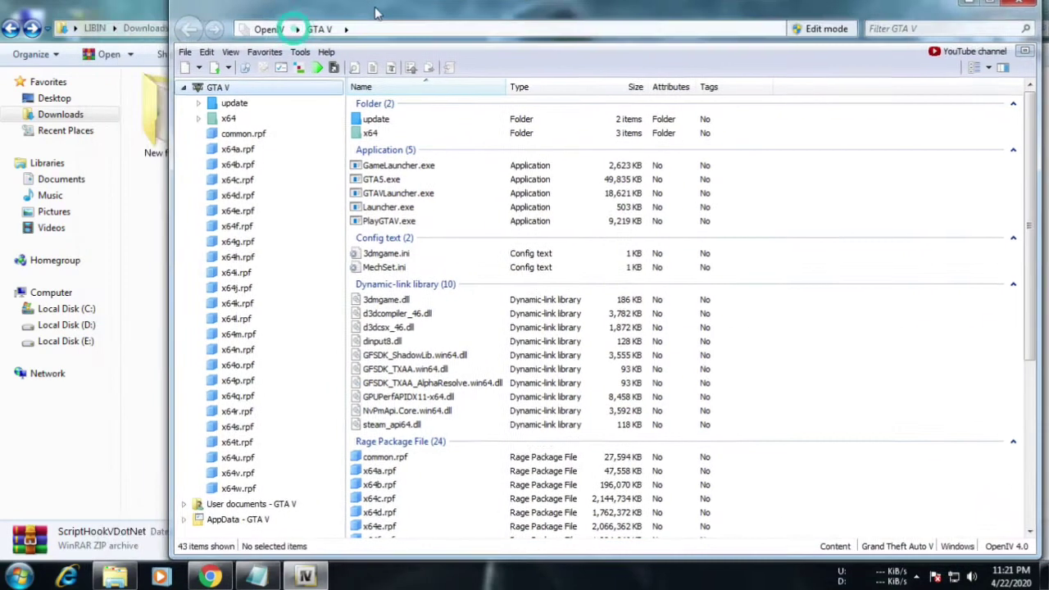
left_click_drag(375, 12, 322, 25)
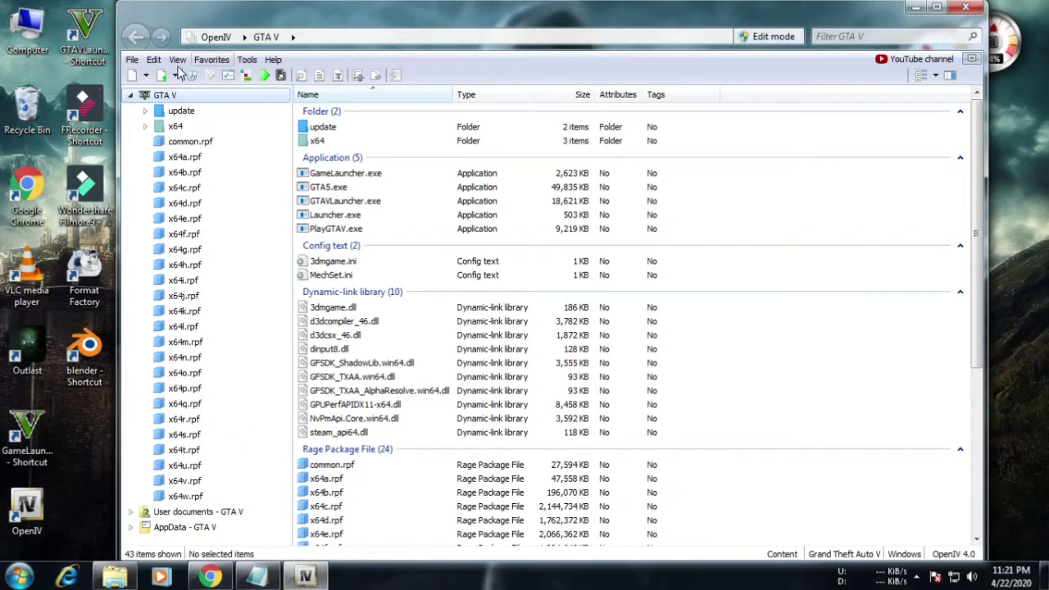
Use the ASI Manager to install OpenIV.ASI and openCamera, creating the "mods" folder with edit mode allowed only for archives inside it.
left_click(246, 60)
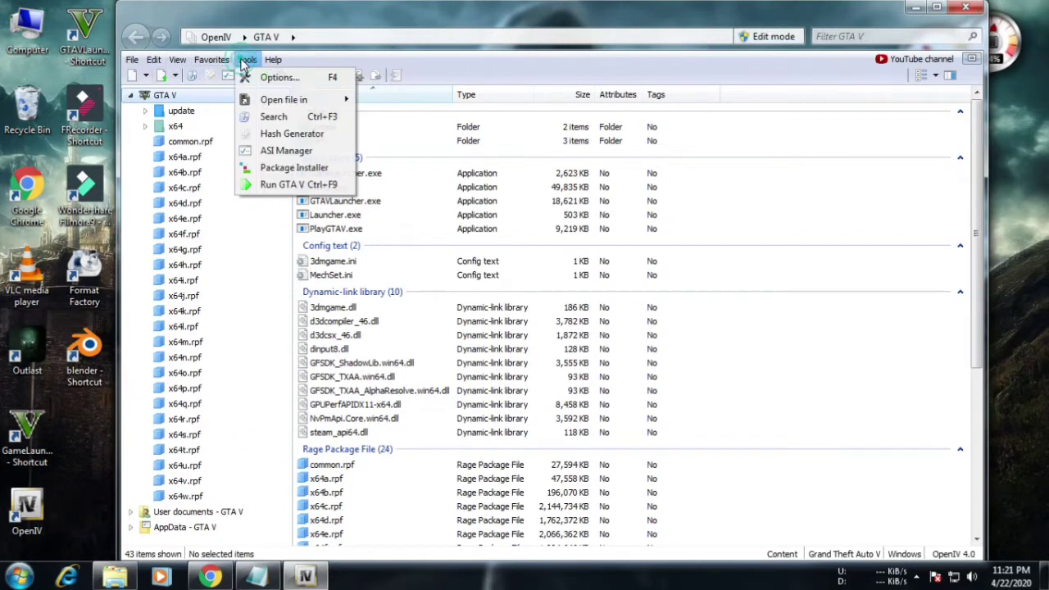
left_click(317, 152)
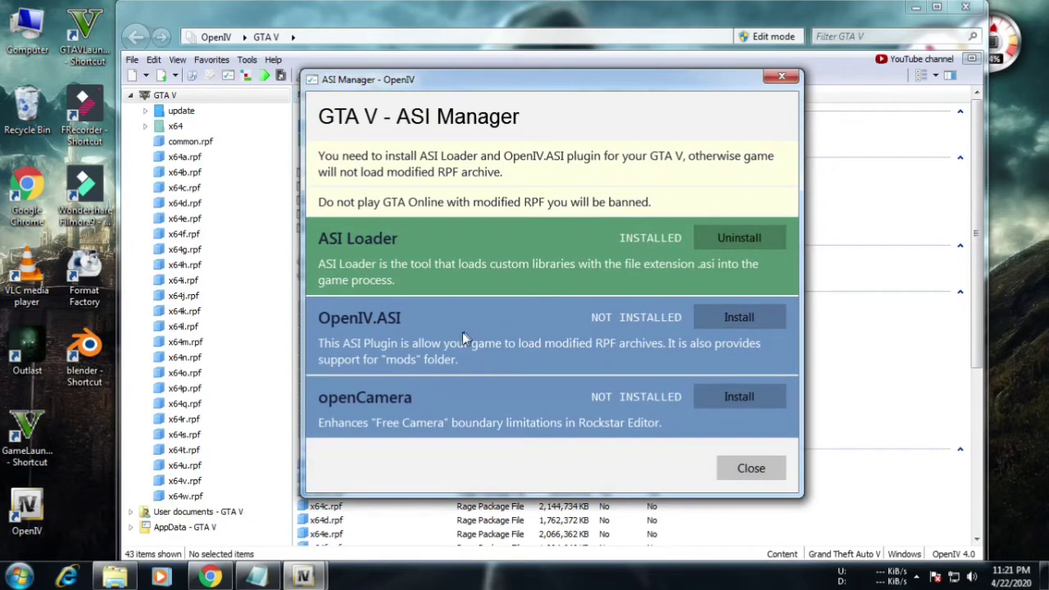
left_click(741, 321)
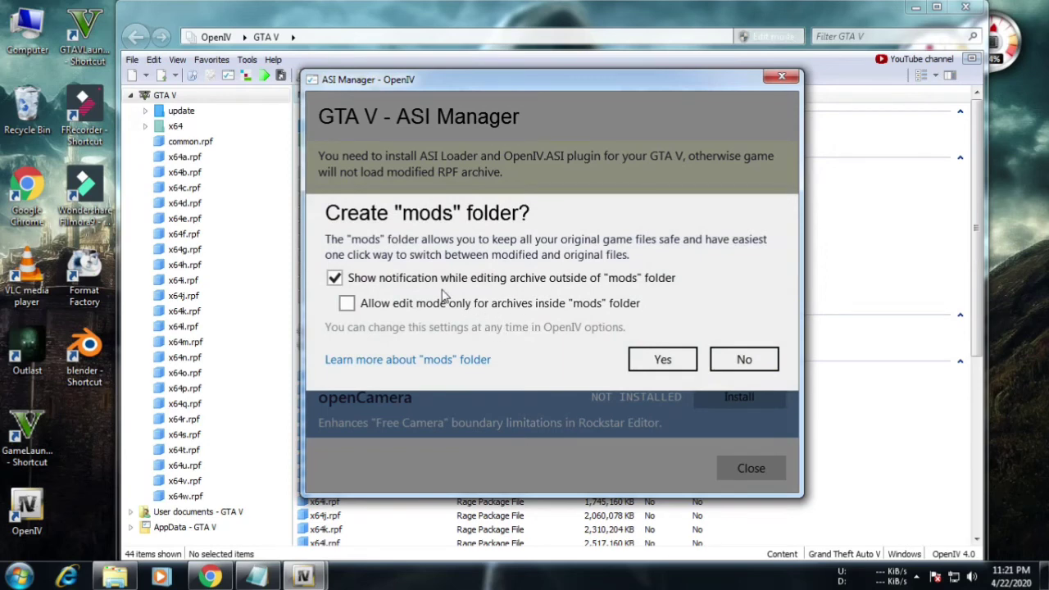
left_click(619, 305)
left_click(674, 361)
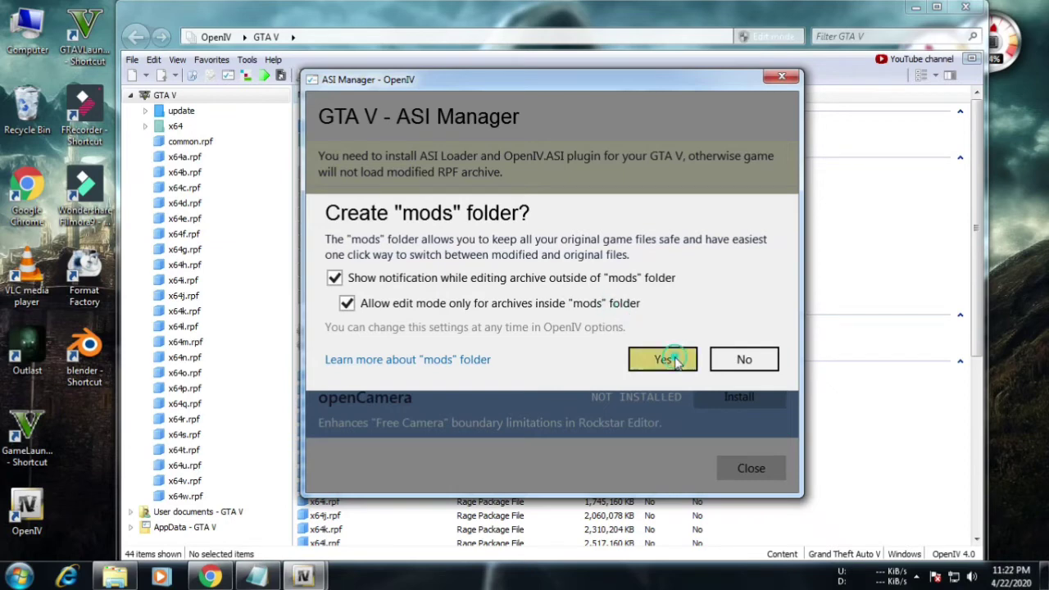
left_click(745, 398)
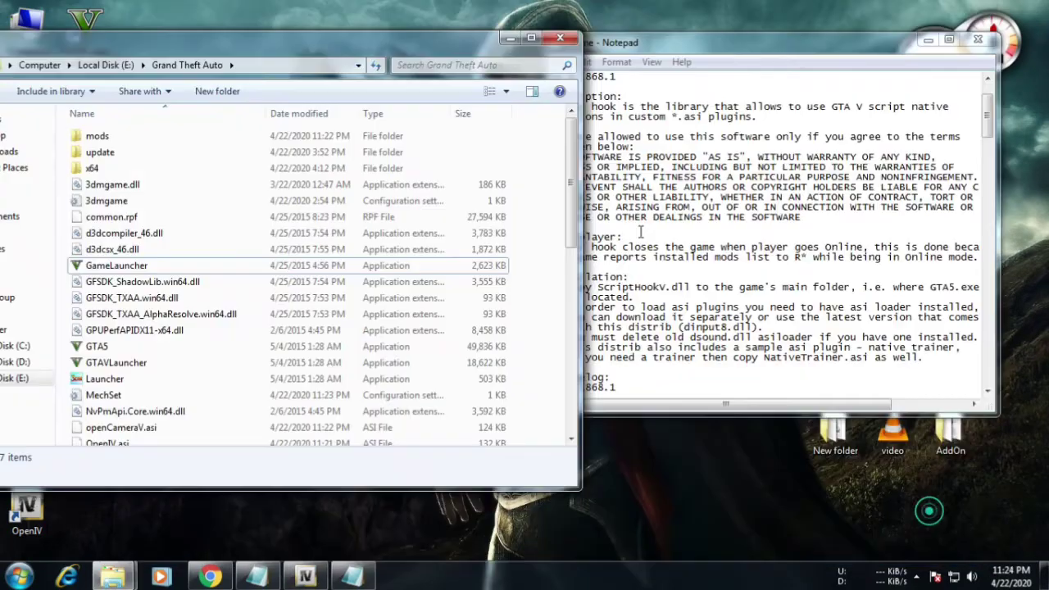
Maximize the Grand Theft Auto folder in Windows Explorer, look inside its mods folder, then return and refresh the listing.
left_click_drag(286, 42, 563, 66)
key("super+Up")
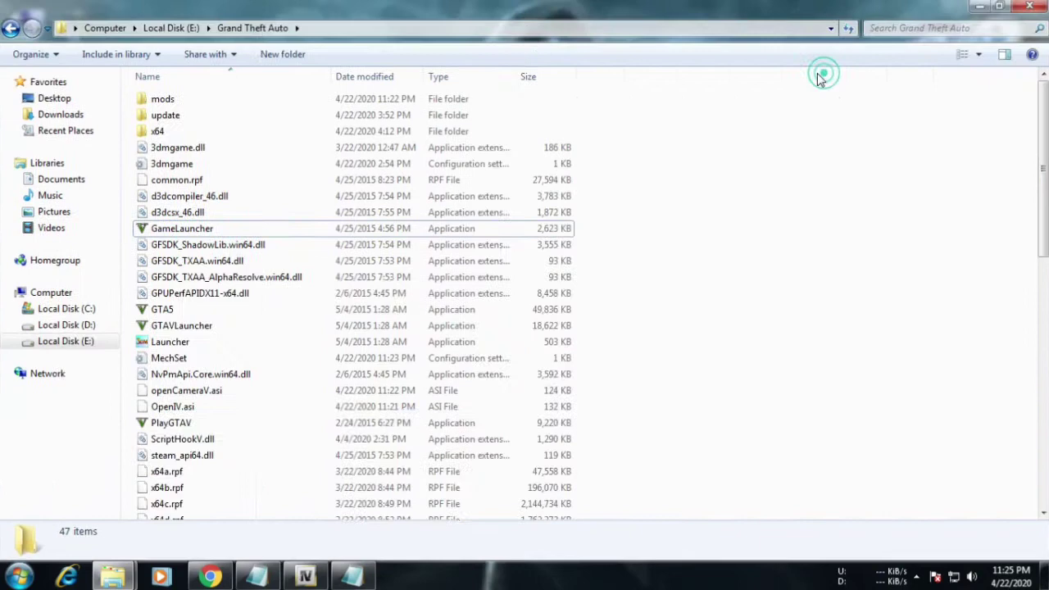
double_click(191, 106)
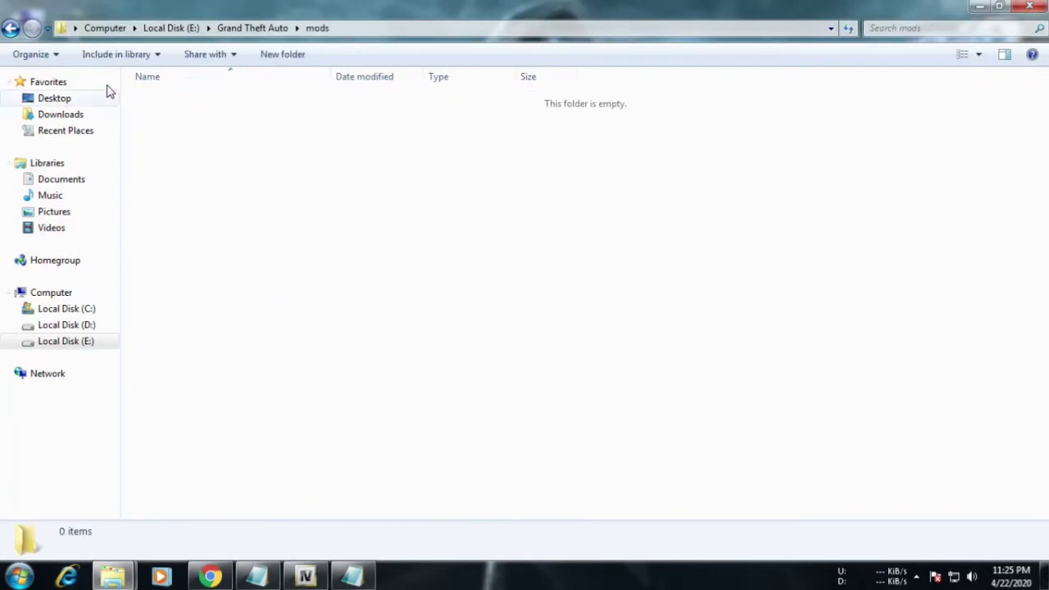
left_click(24, 29)
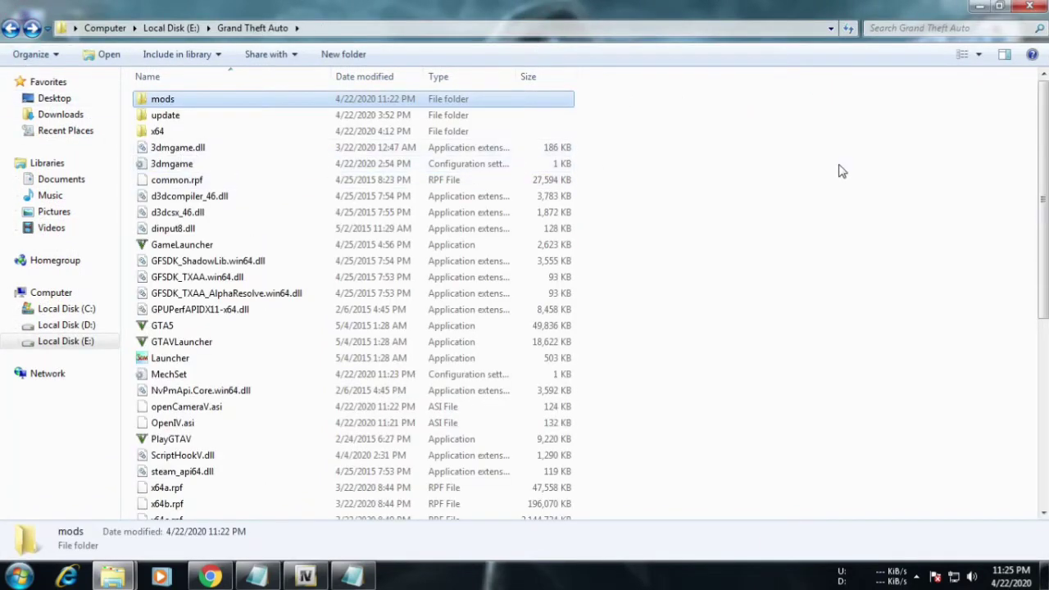
right_click(839, 165)
left_click(858, 228)
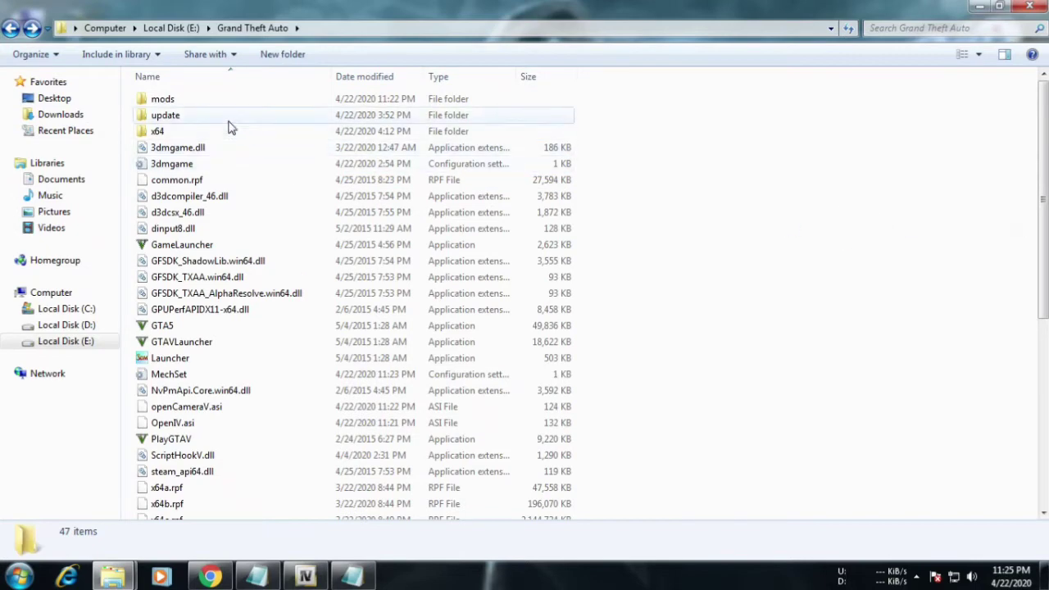
Copy the update folder from the Grand Theft Auto folder into its mods folder and check the copy details.
left_click(230, 122)
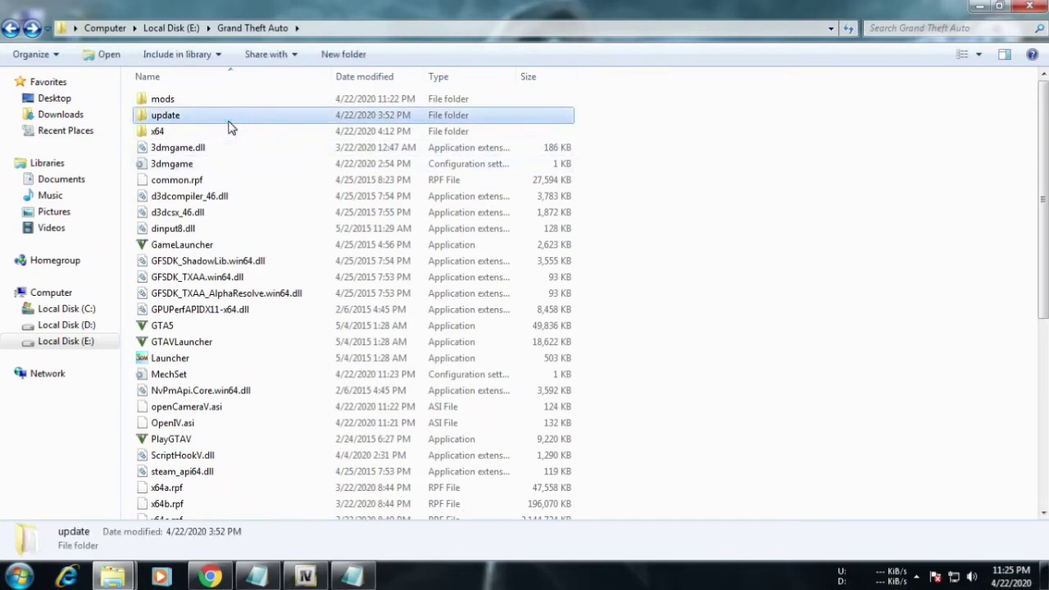
right_click(232, 120)
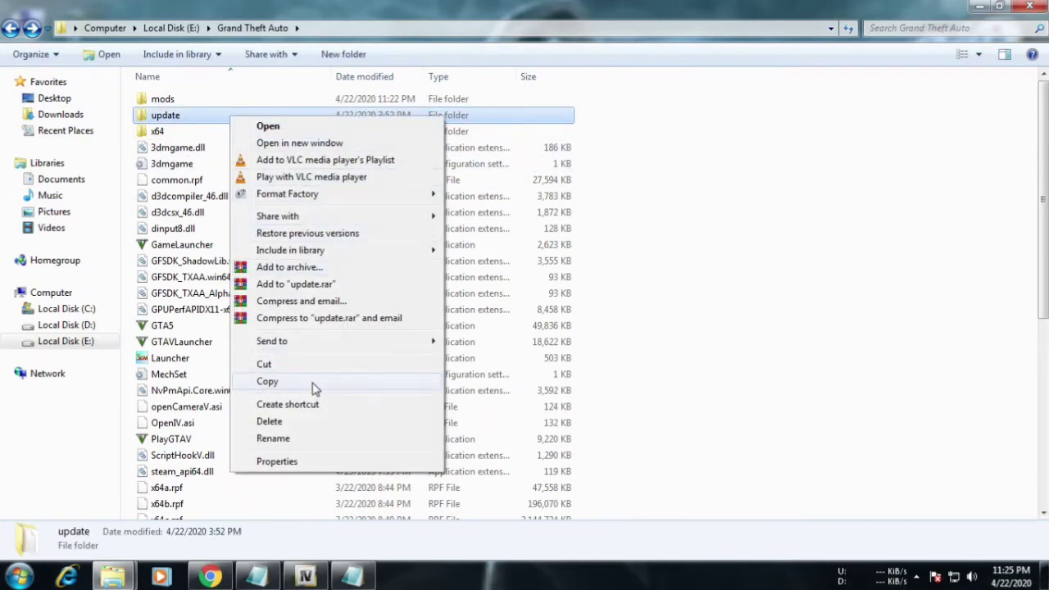
left_click(315, 383)
right_click(268, 117)
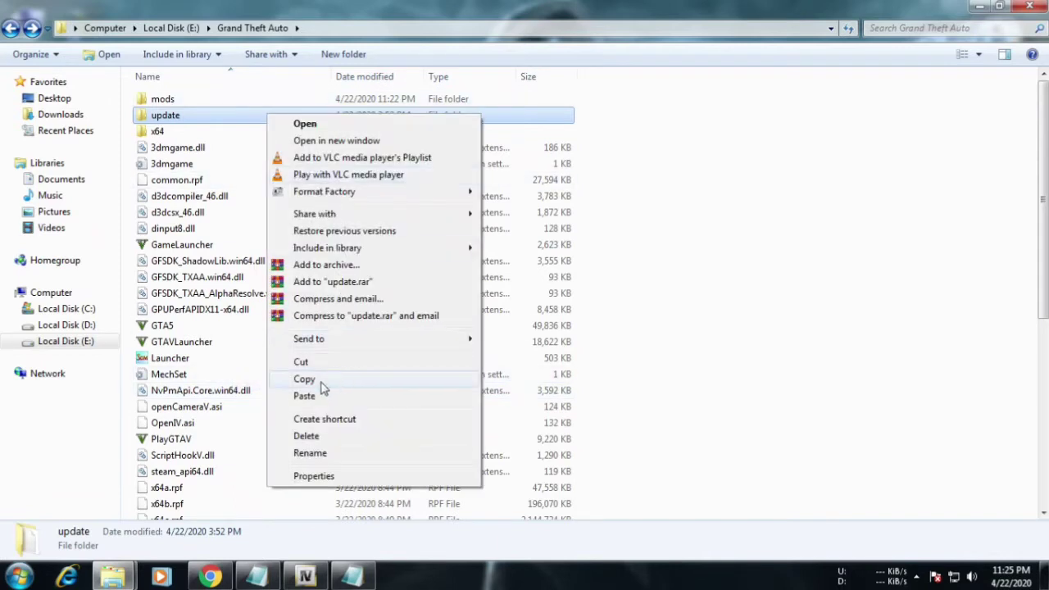
double_click(233, 101)
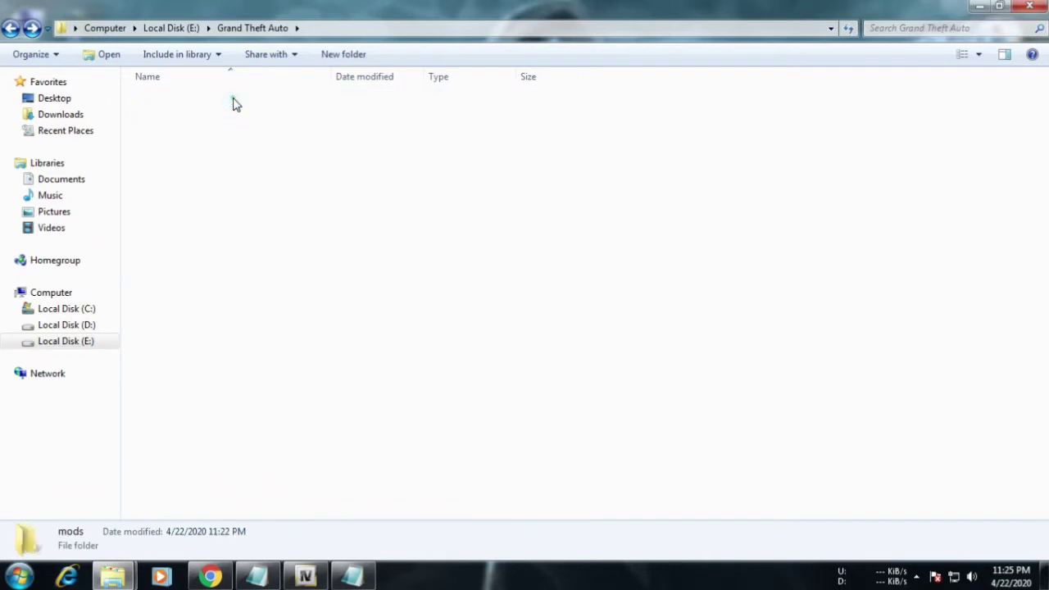
right_click(322, 241)
left_click(358, 345)
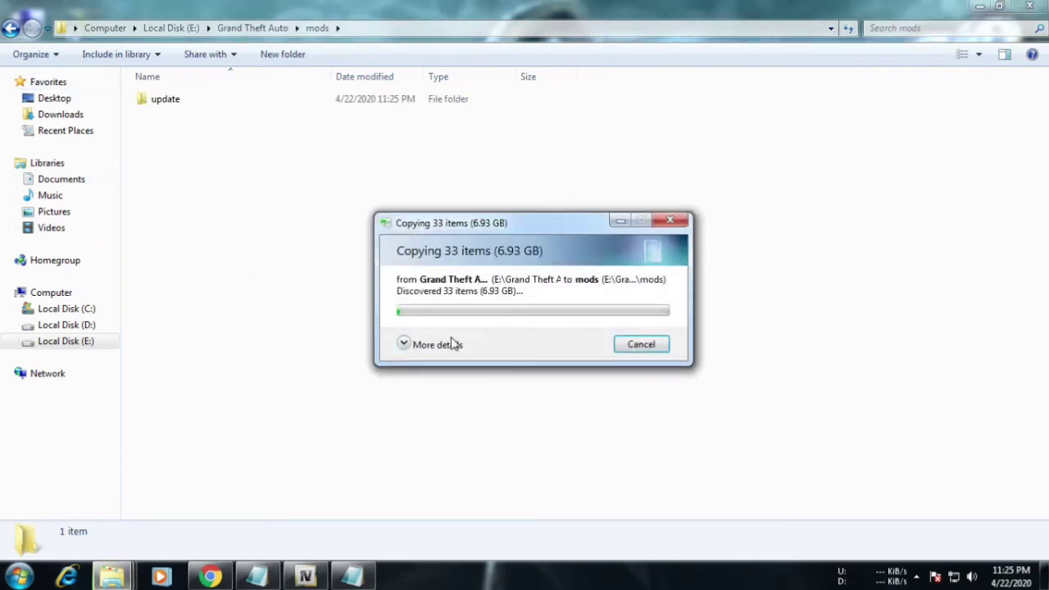
left_click(420, 346)
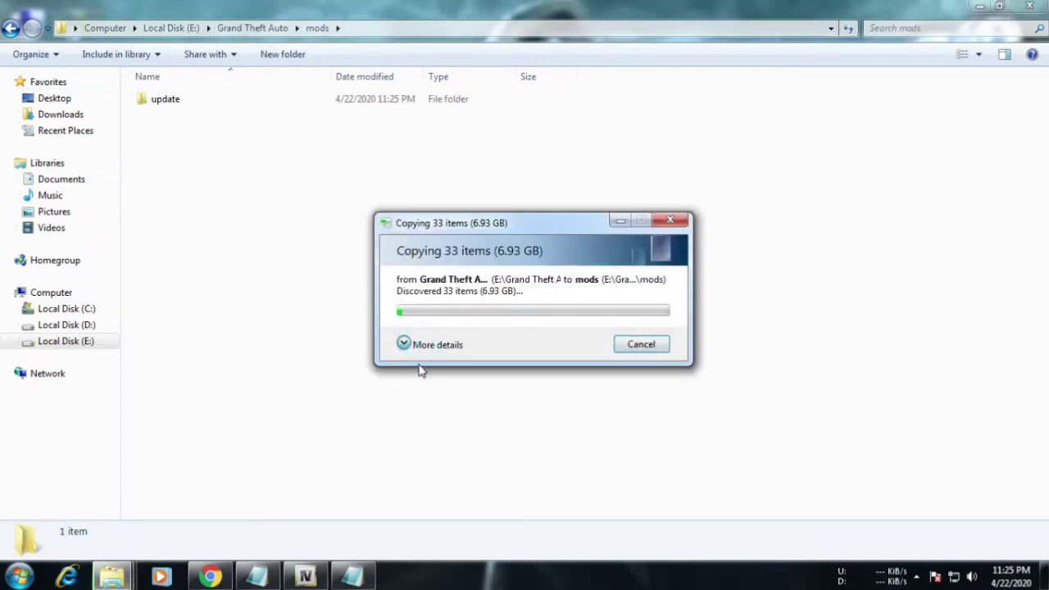
left_click(422, 345)
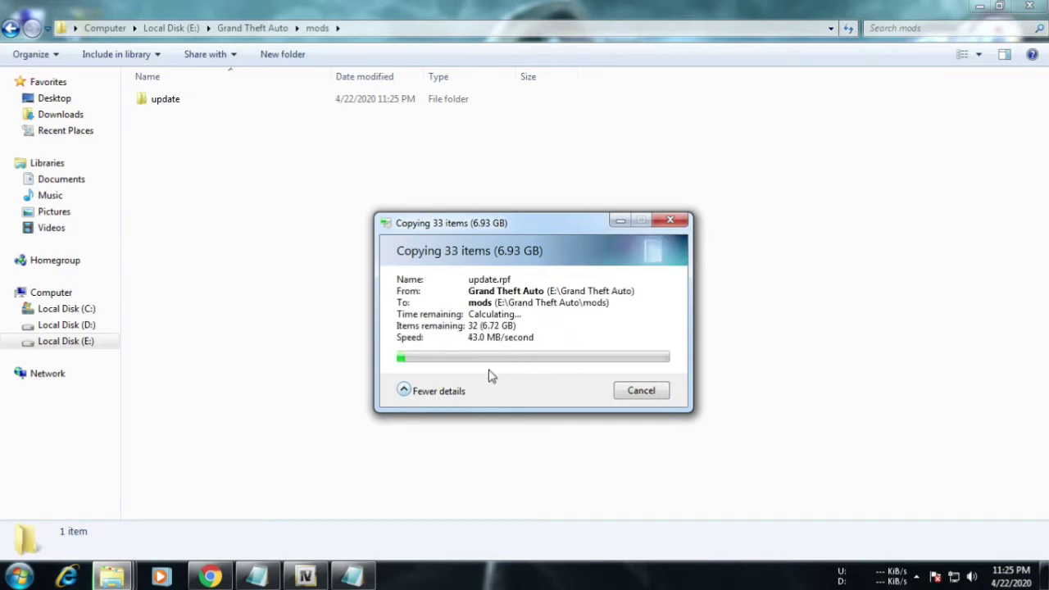
left_click(426, 391)
left_click(10, 27)
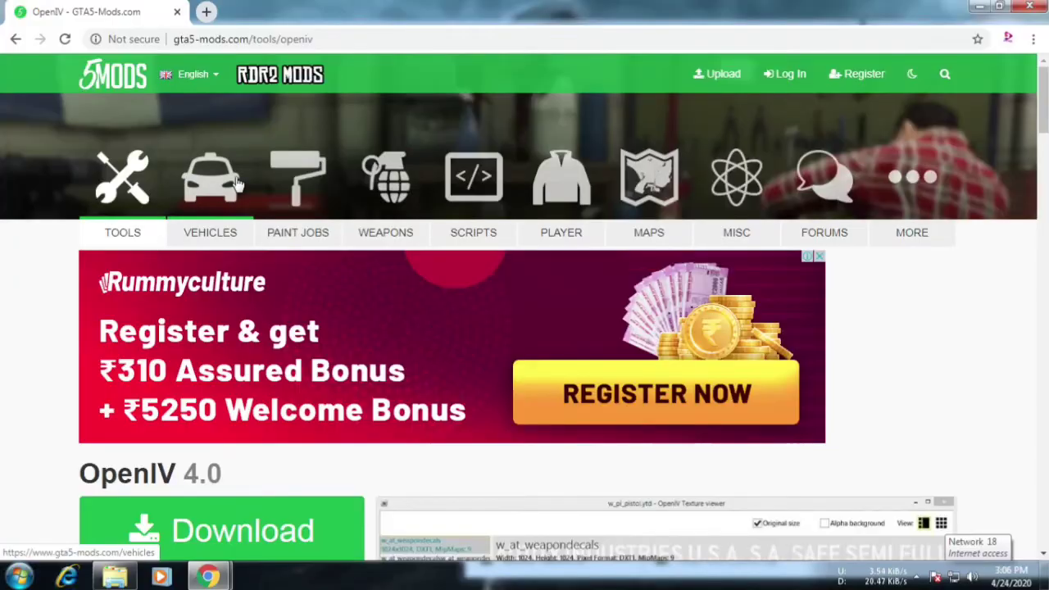
Switch to Chrome, open the Vehicles category on GTA5-Mods.com and look through the listed vehicle mods.
left_click(223, 174)
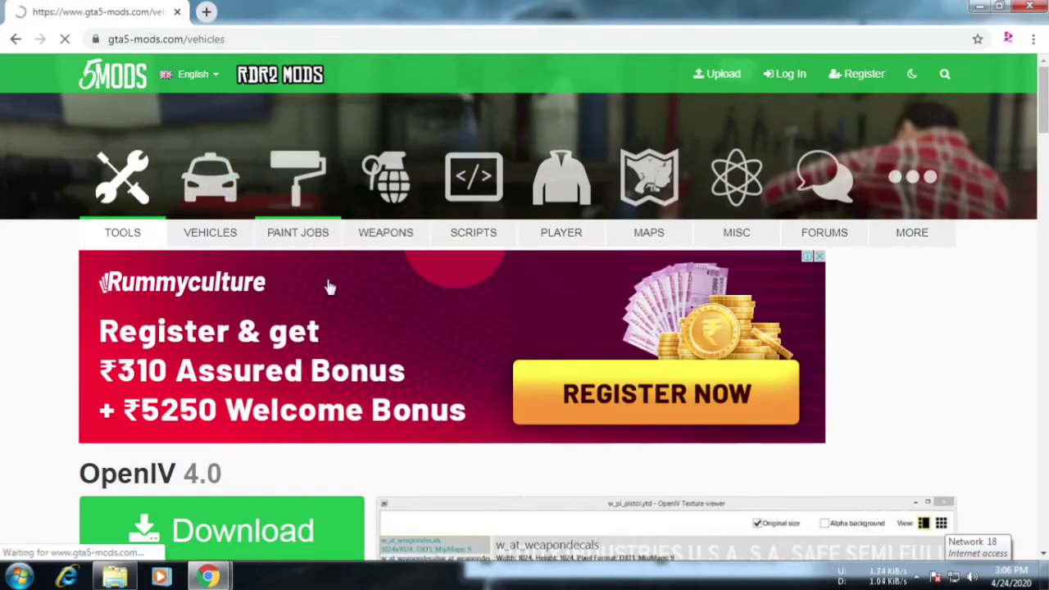
scroll(325, 271, "down", 2)
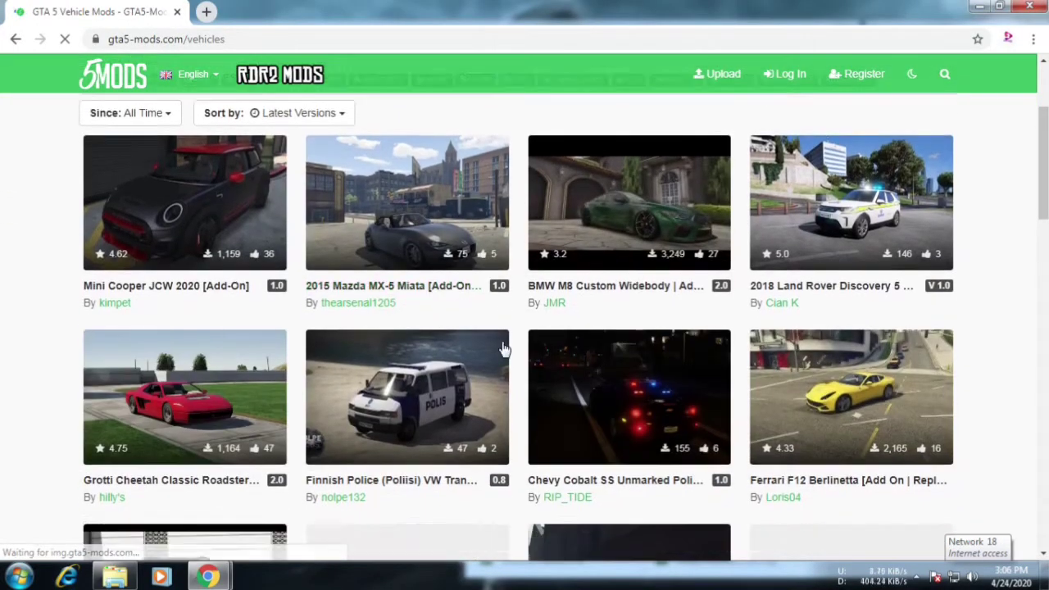
scroll(504, 350, "down", 3)
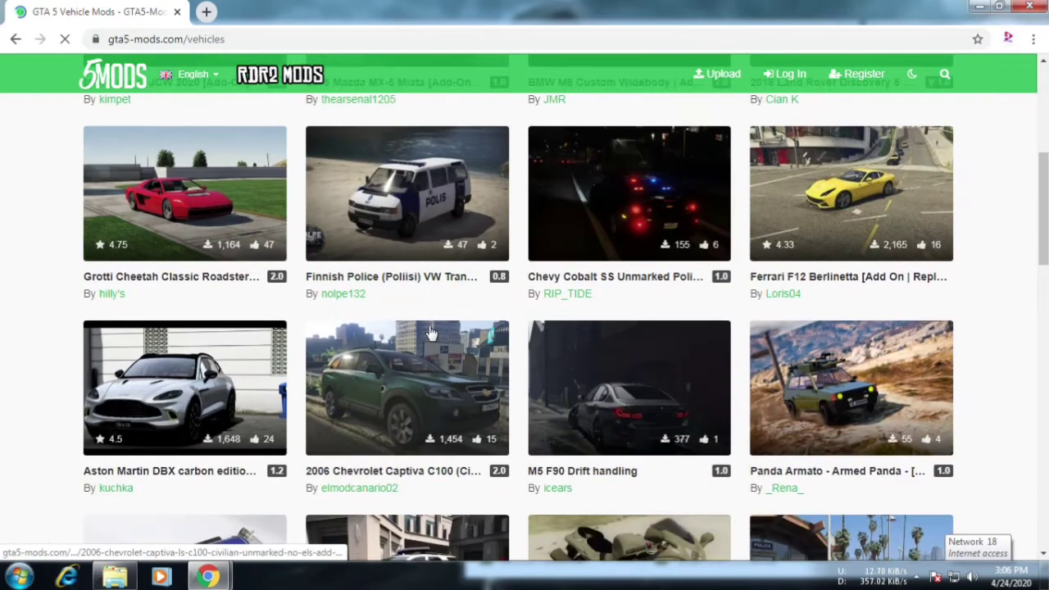
scroll(432, 332, "down", 3)
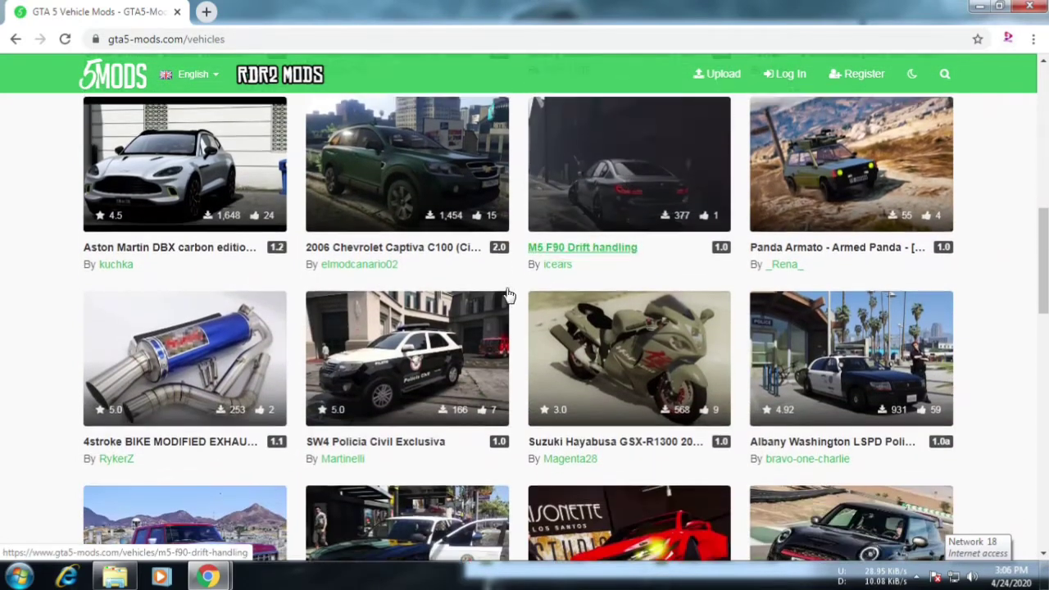
scroll(466, 398, "down", 2)
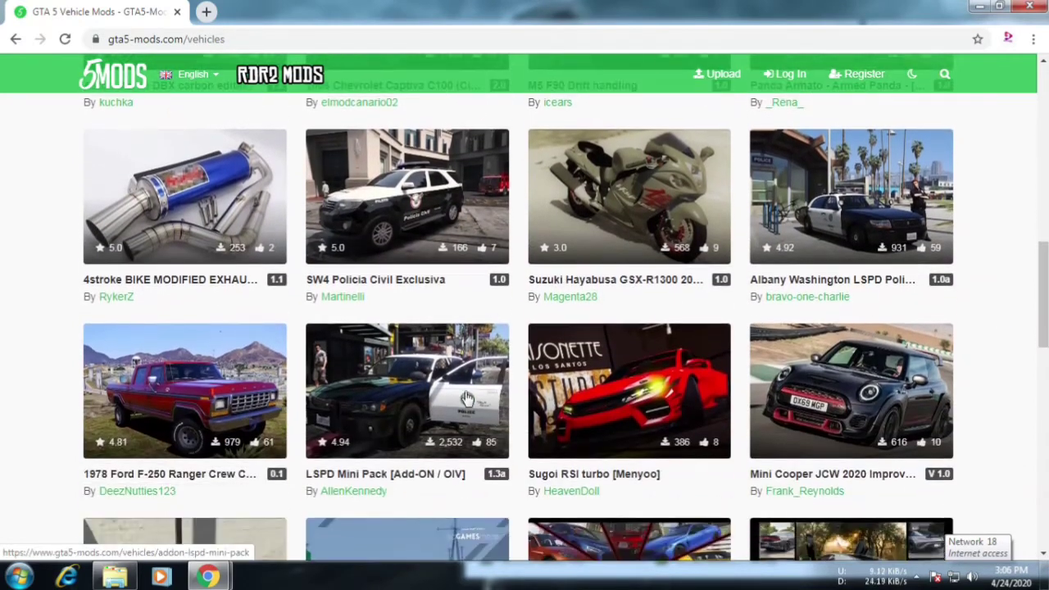
scroll(467, 398, "up", 10)
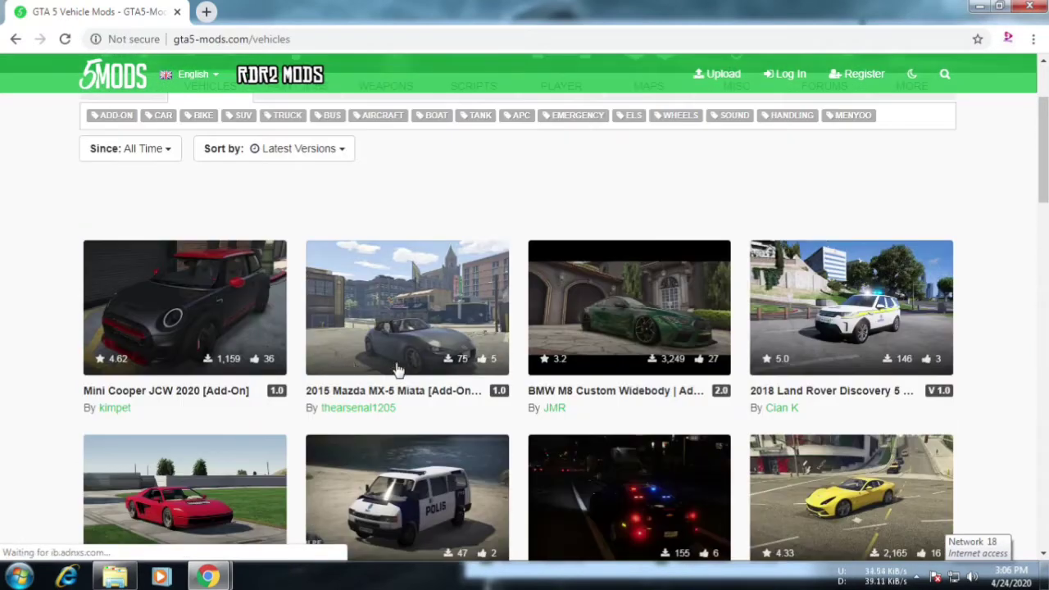
Open the BMW M8 Custom Widebody add-on page from the vehicle mods list and look over its details.
scroll(396, 370, "down", 1)
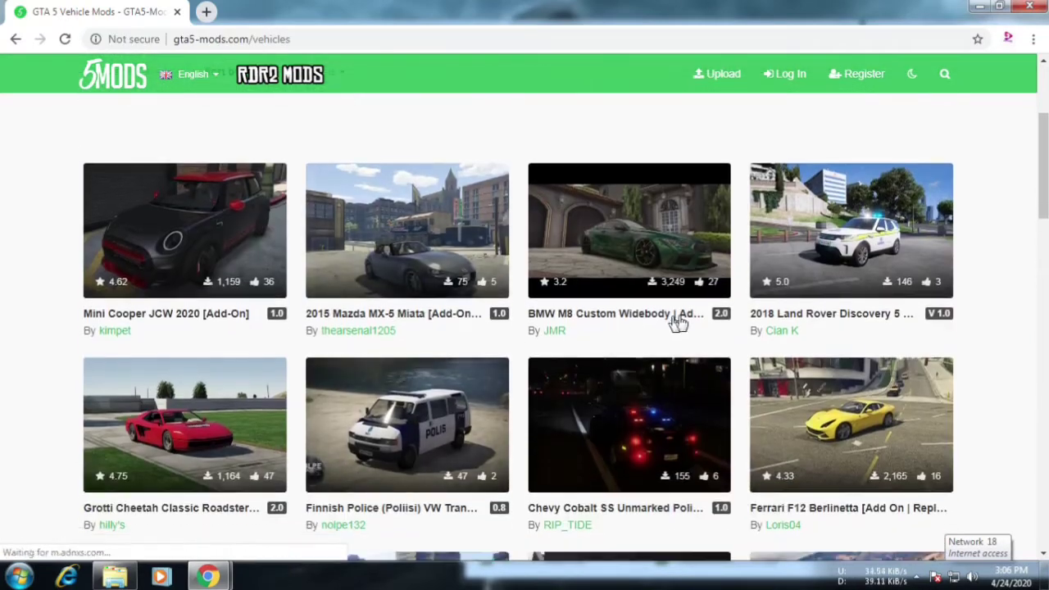
left_click(624, 251)
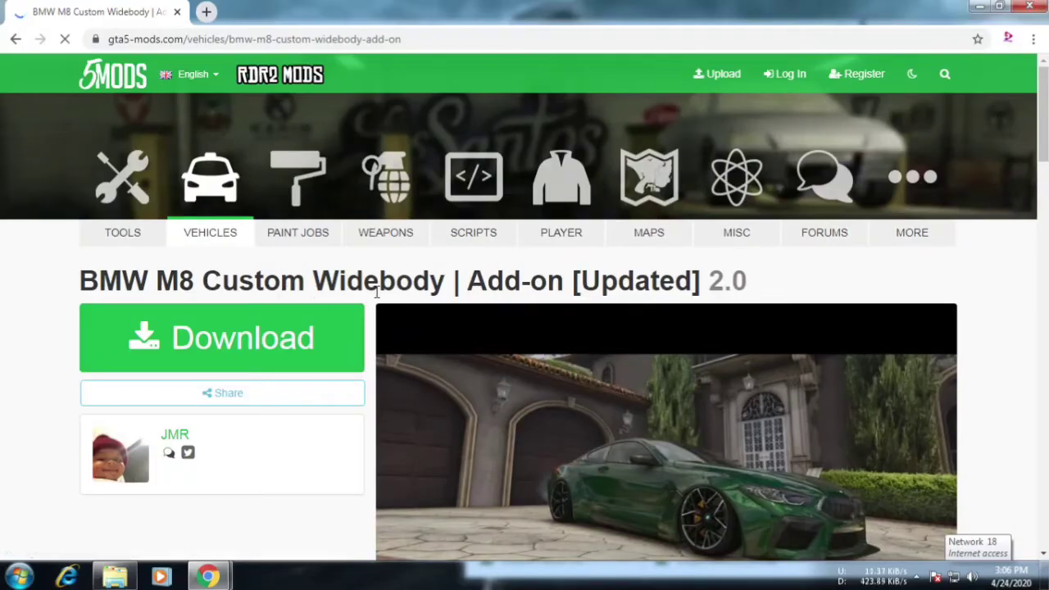
scroll(273, 310, "down", 4)
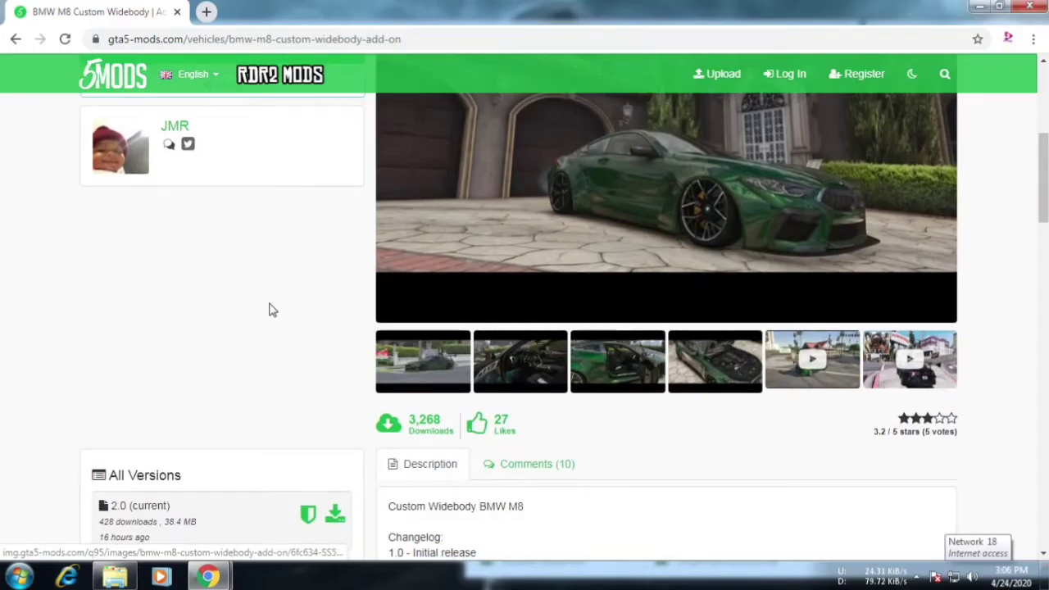
scroll(273, 309, "up", 5)
scroll(360, 323, "down", 2)
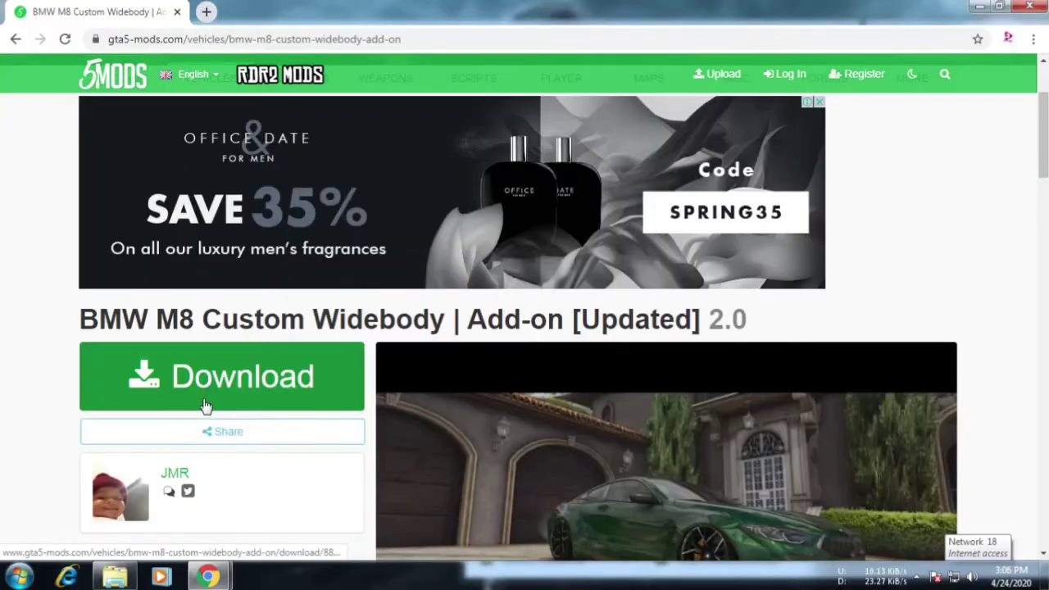
Download the BMW M8 Custom Widebody 2.0 add-on archive from its download page.
left_click(261, 383)
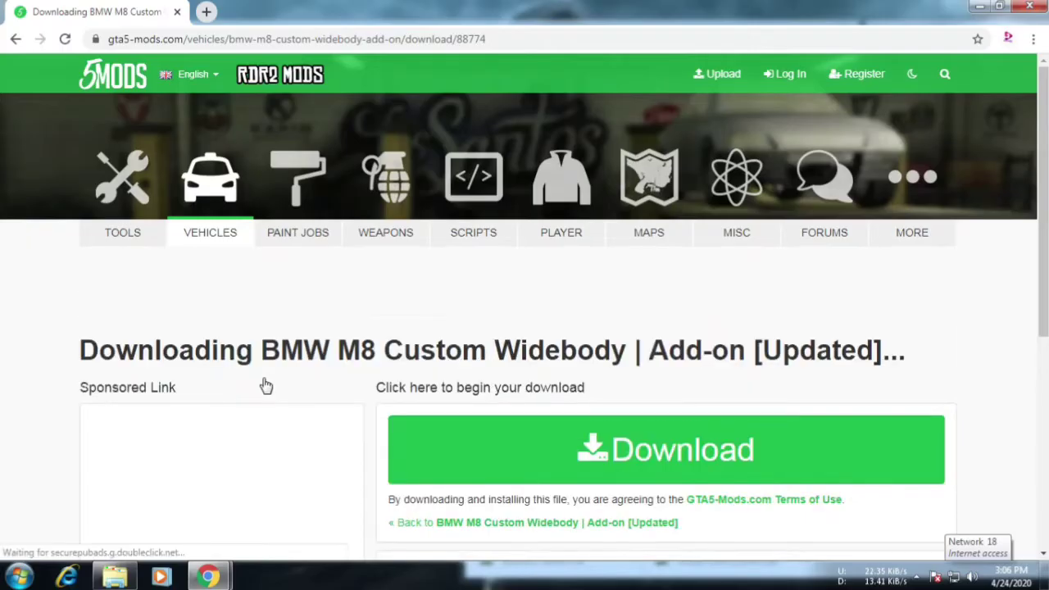
scroll(860, 480, "down", 2)
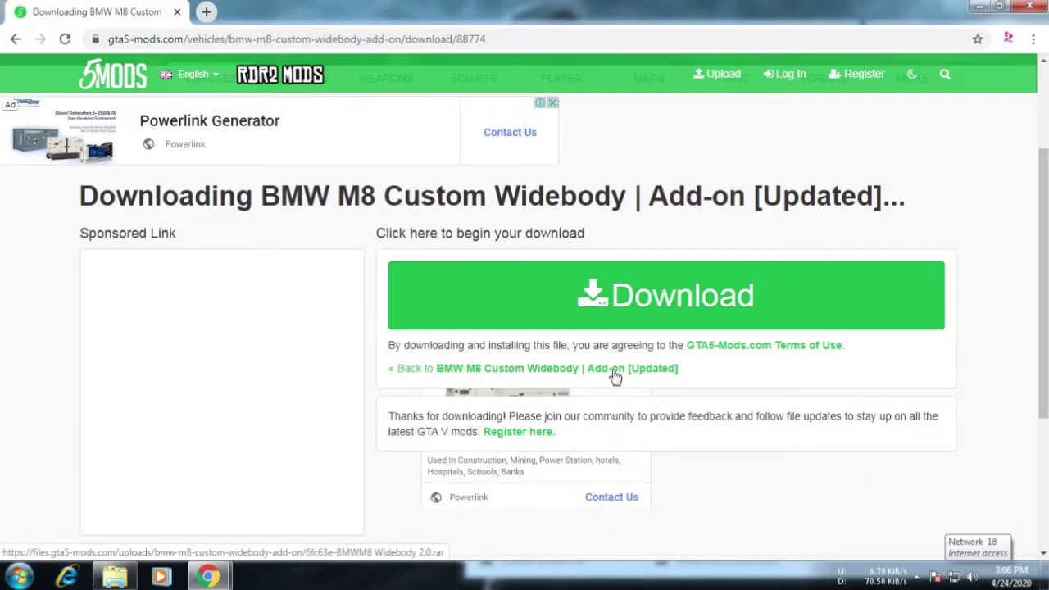
scroll(607, 373, "down", 2)
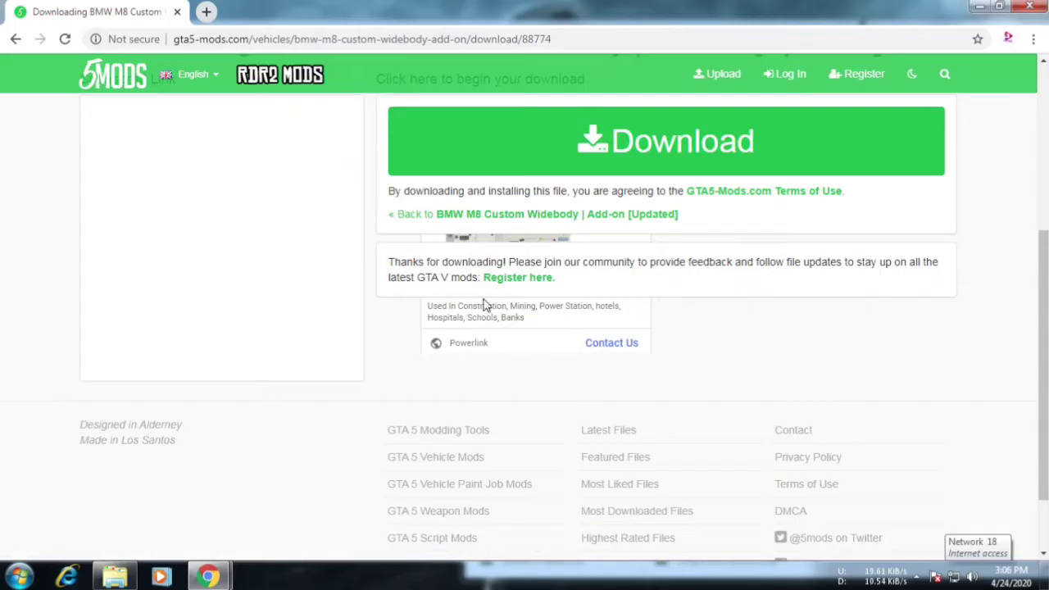
scroll(509, 328, "down", 1)
scroll(619, 336, "up", 5)
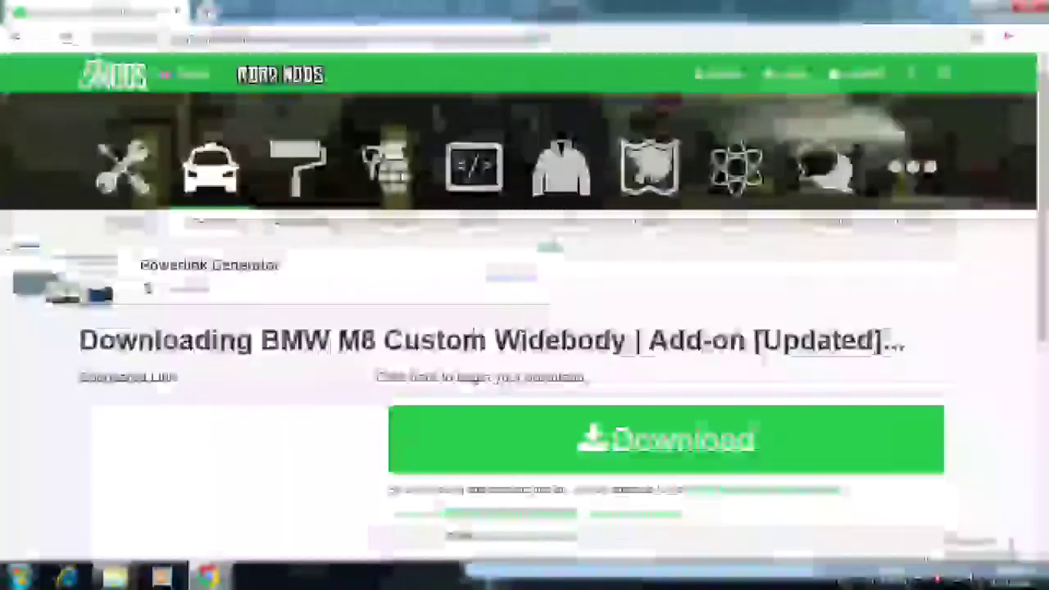
left_click(605, 443)
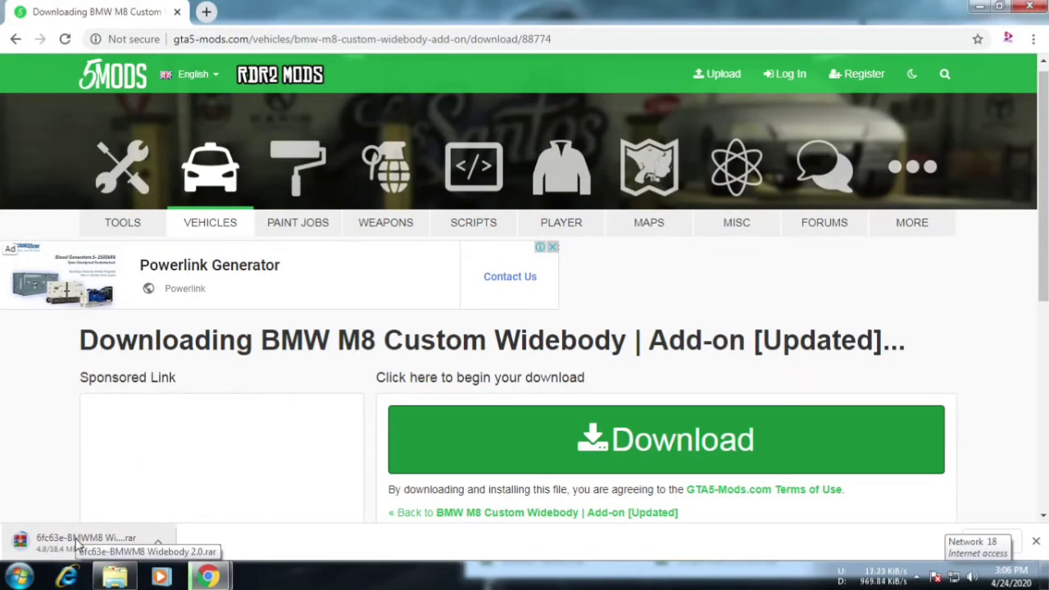
scroll(434, 515, "down", 4)
scroll(433, 516, "up", 3)
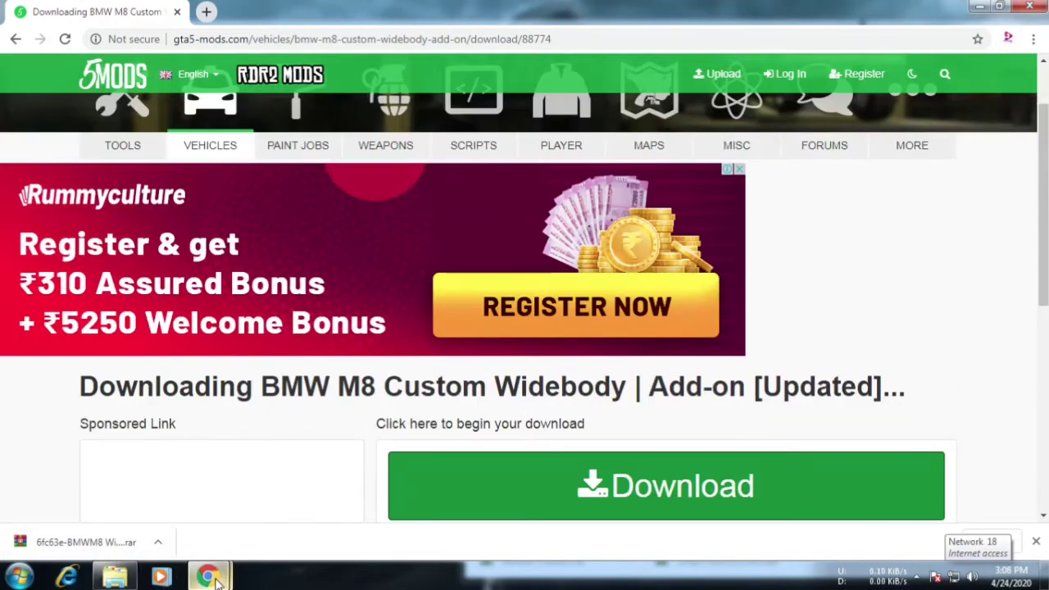
Switch to the Downloads folder in Windows Explorer, open the 6fc63e-BMWM8 Widebody 2.0 archive in WinRAR and read its Install.txt.
left_click(117, 577)
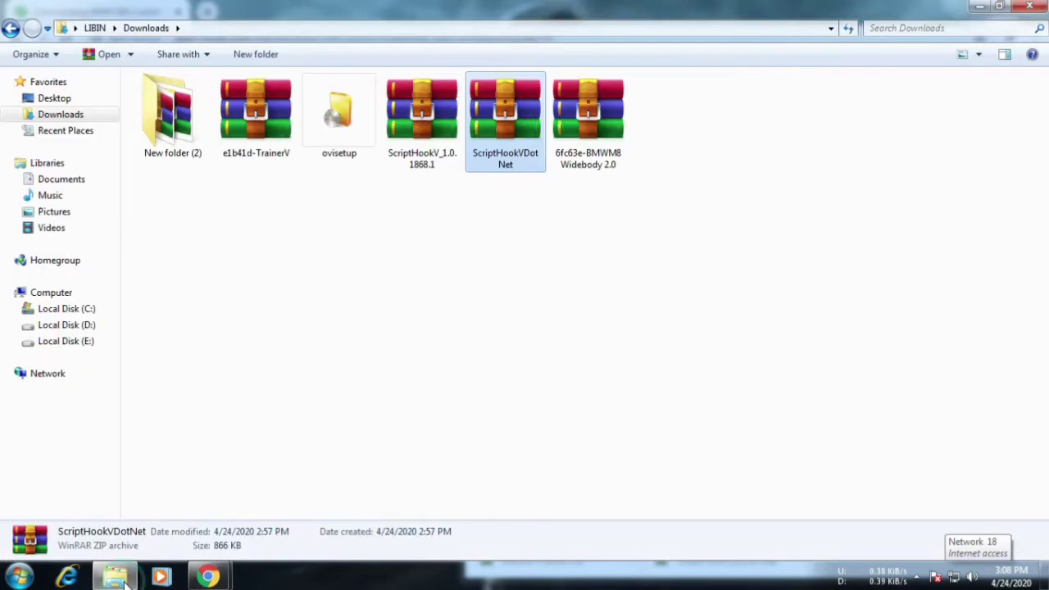
left_click(214, 191)
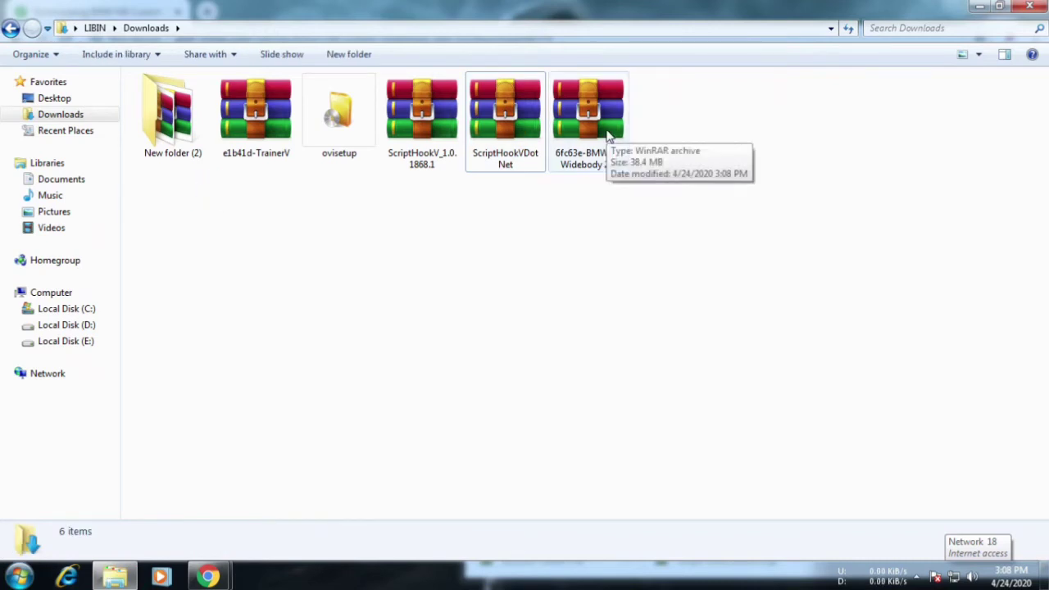
double_click(608, 136)
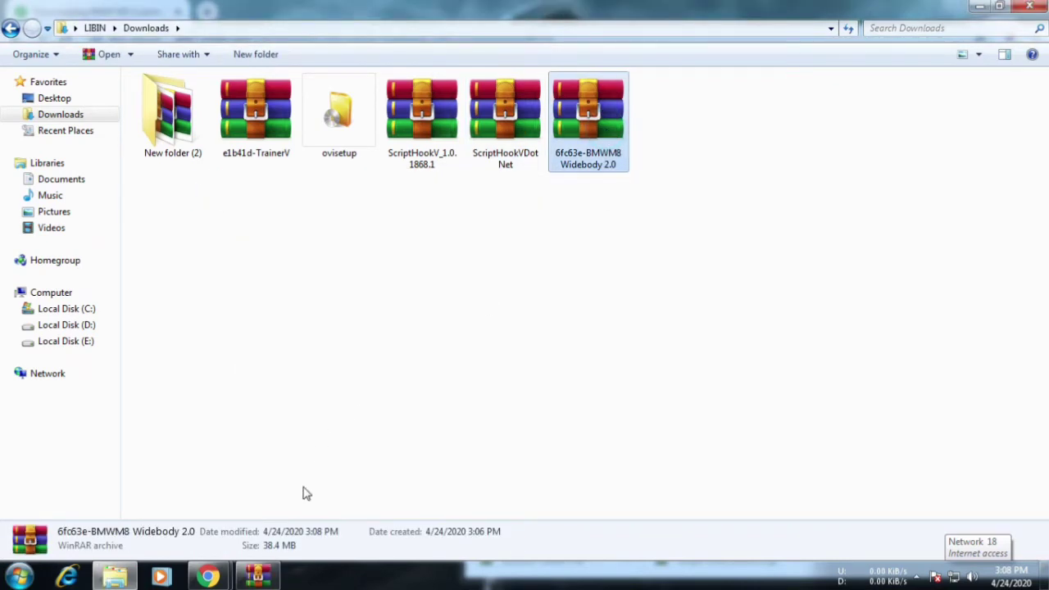
left_click_drag(653, 173, 578, 94)
double_click(277, 268)
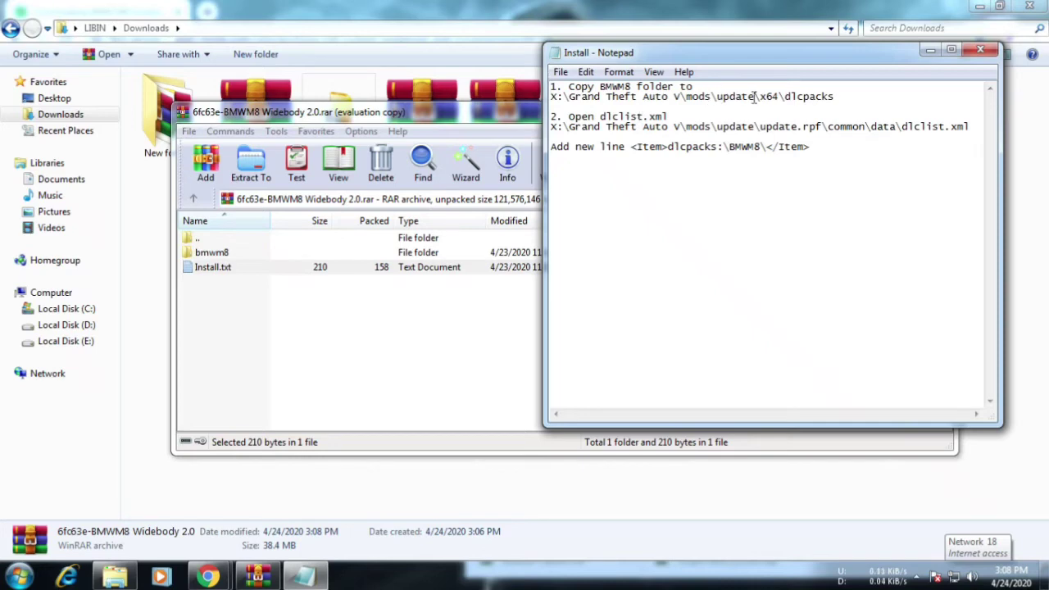
left_click(930, 51)
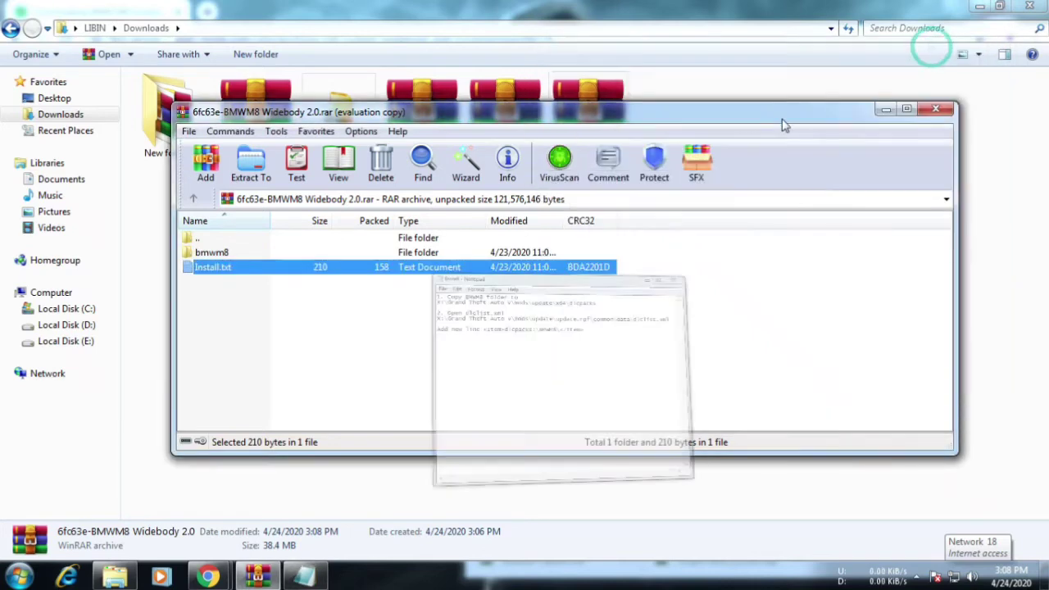
left_click(883, 110)
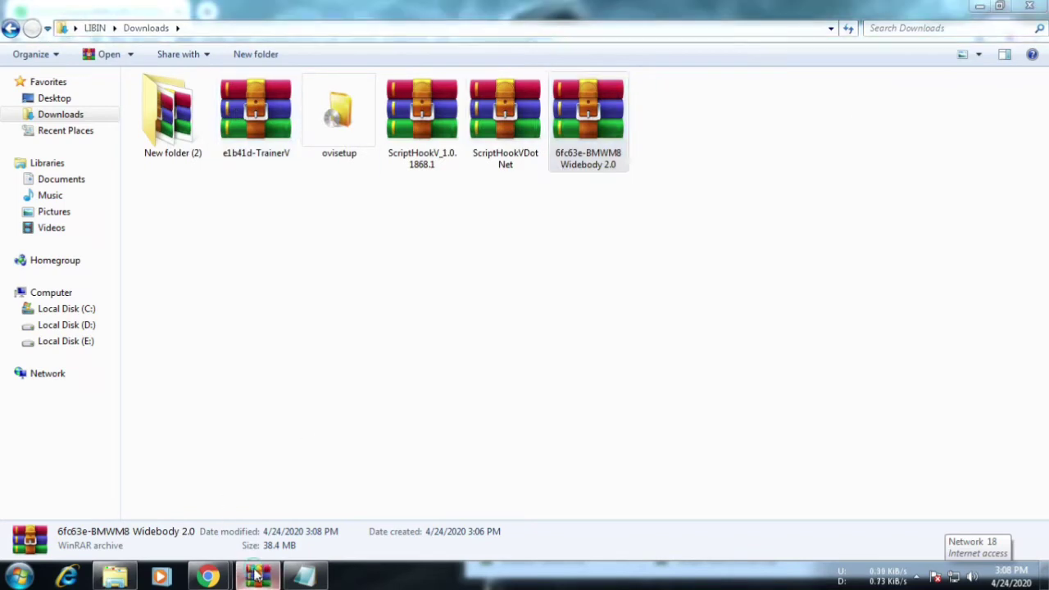
Uncover the desktop and open the mods\update\x64\dlcpacks folder inside Grand Theft Auto on Local Disk (E:).
left_click(258, 576)
left_click_drag(742, 6, 607, 156)
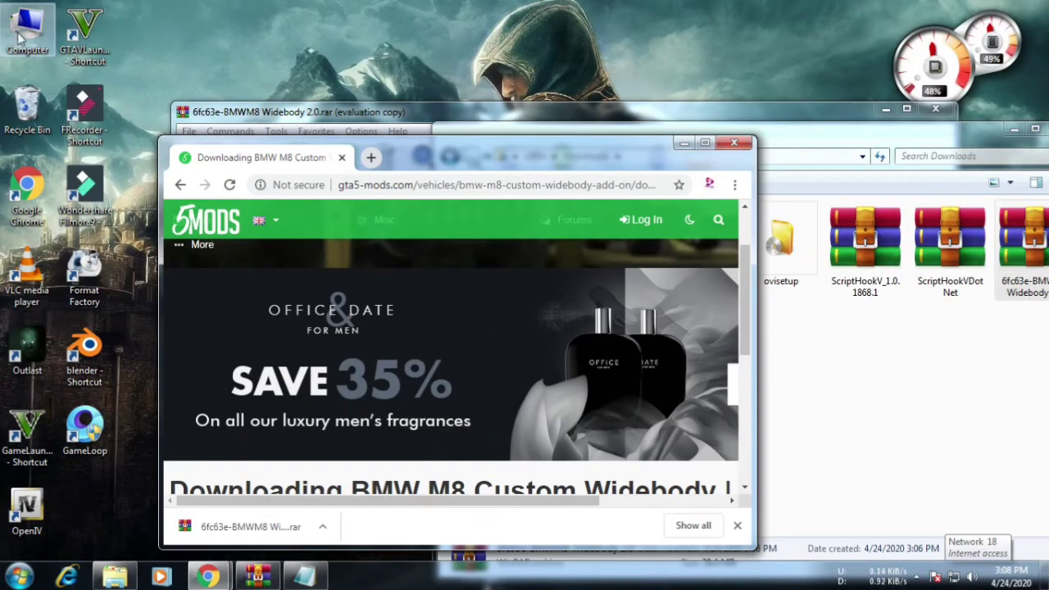
double_click(20, 35)
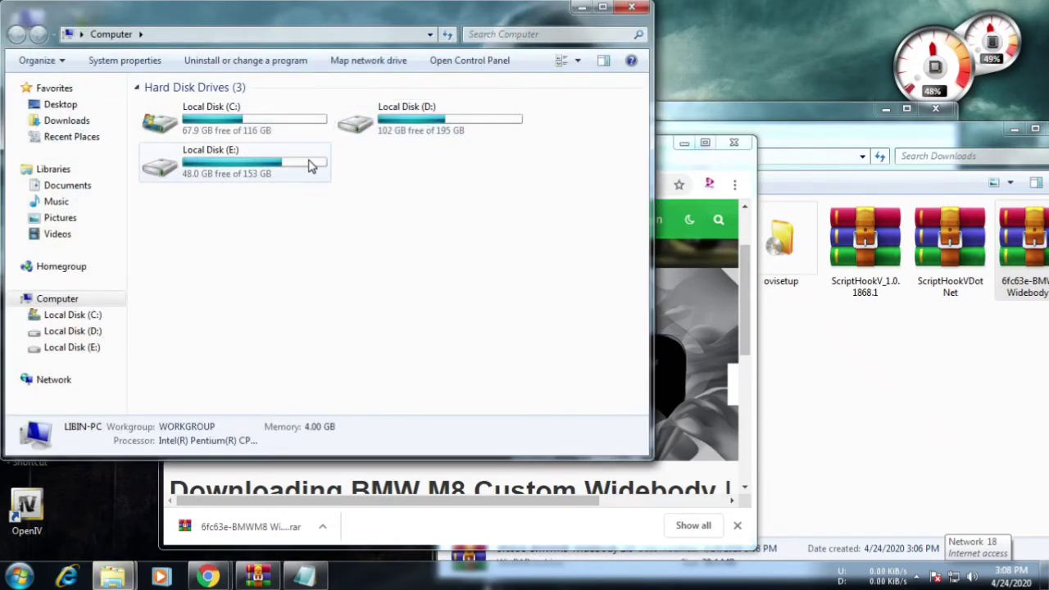
double_click(309, 166)
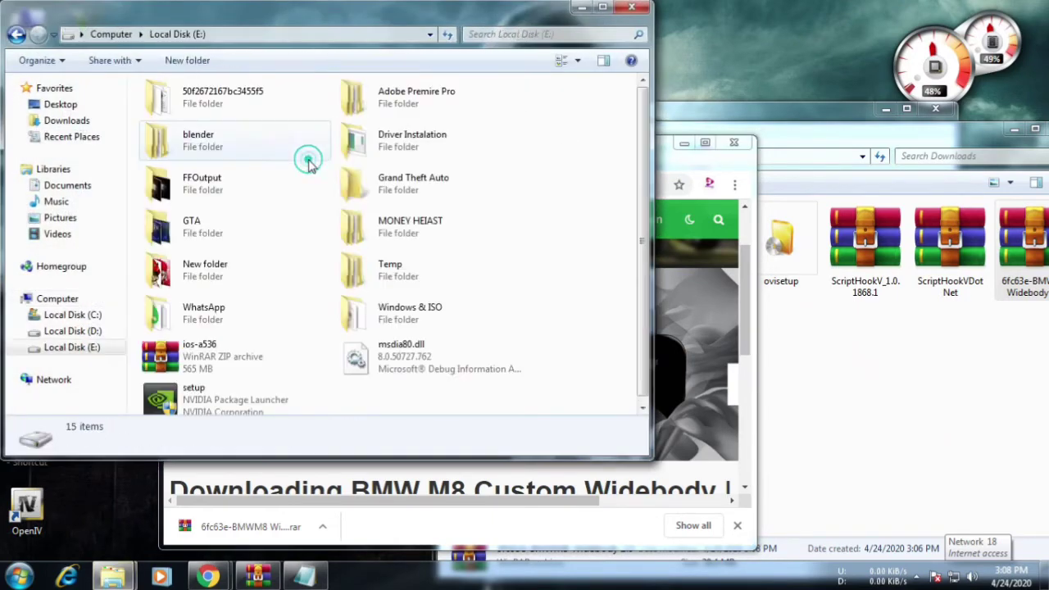
double_click(402, 179)
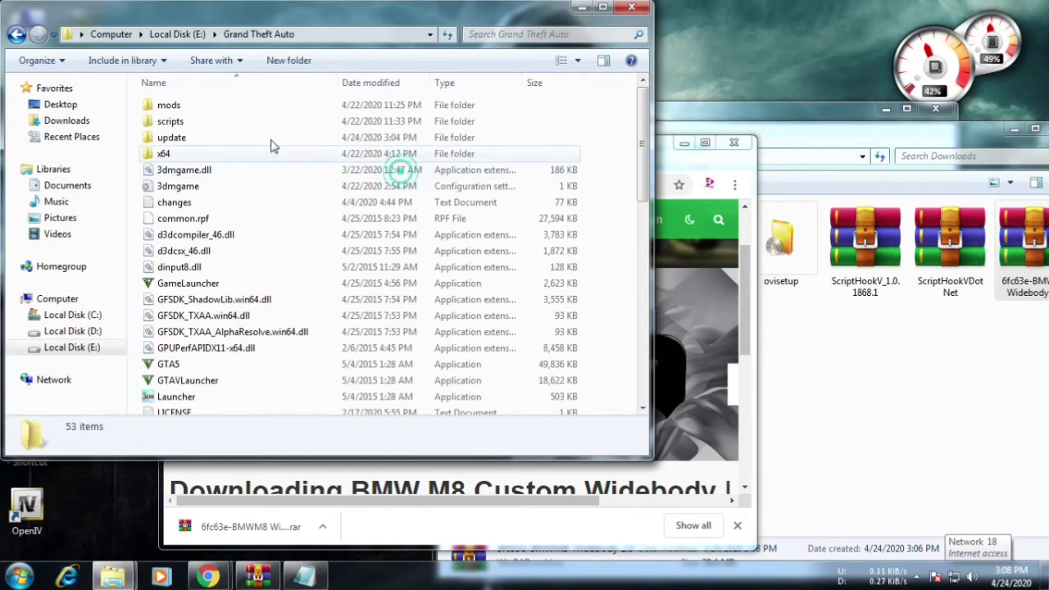
double_click(170, 107)
left_click(17, 34)
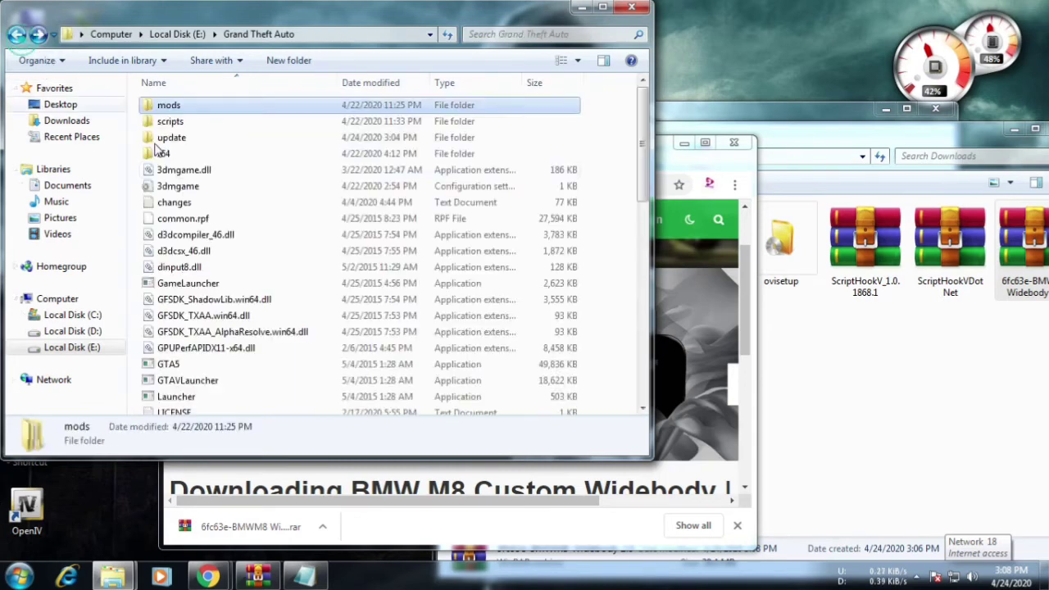
double_click(205, 110)
double_click(205, 111)
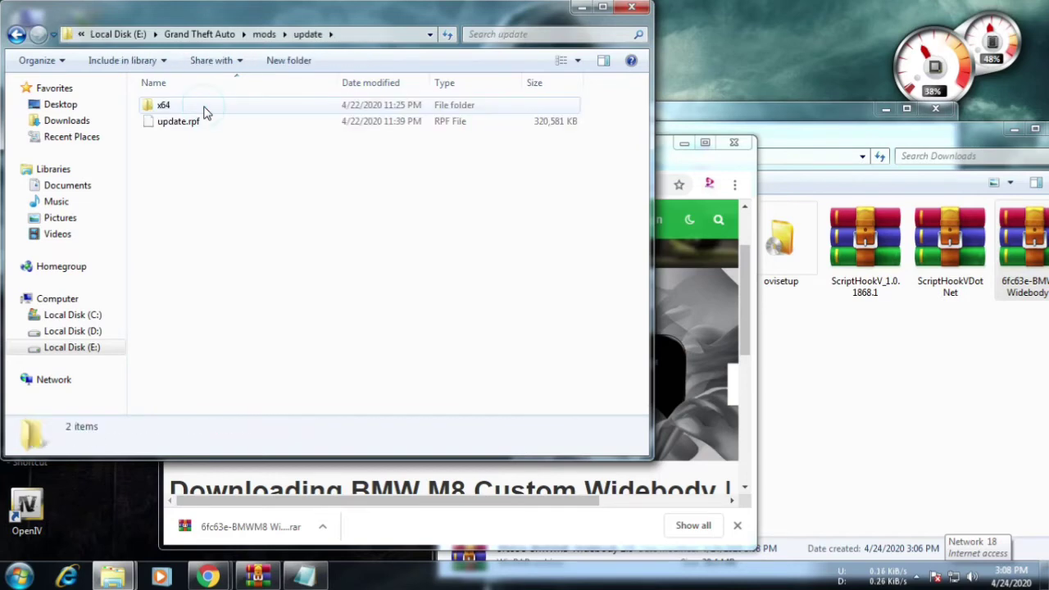
double_click(205, 111)
double_click(202, 123)
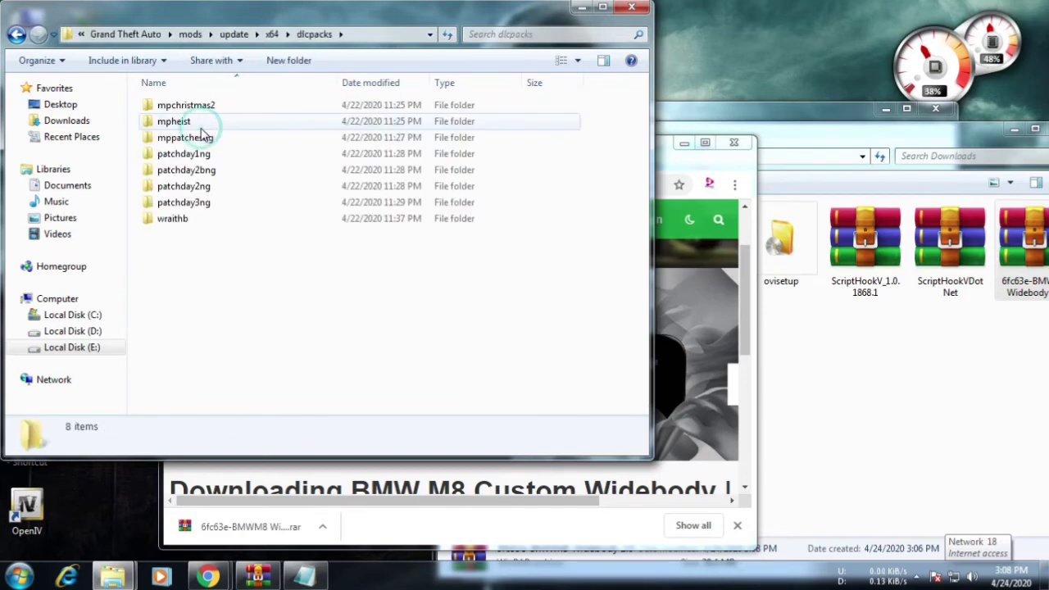
Switch to WinRAR and extract the bmwm8 folder from the BMW M8 archive into the dlcpacks folder.
left_click(891, 402)
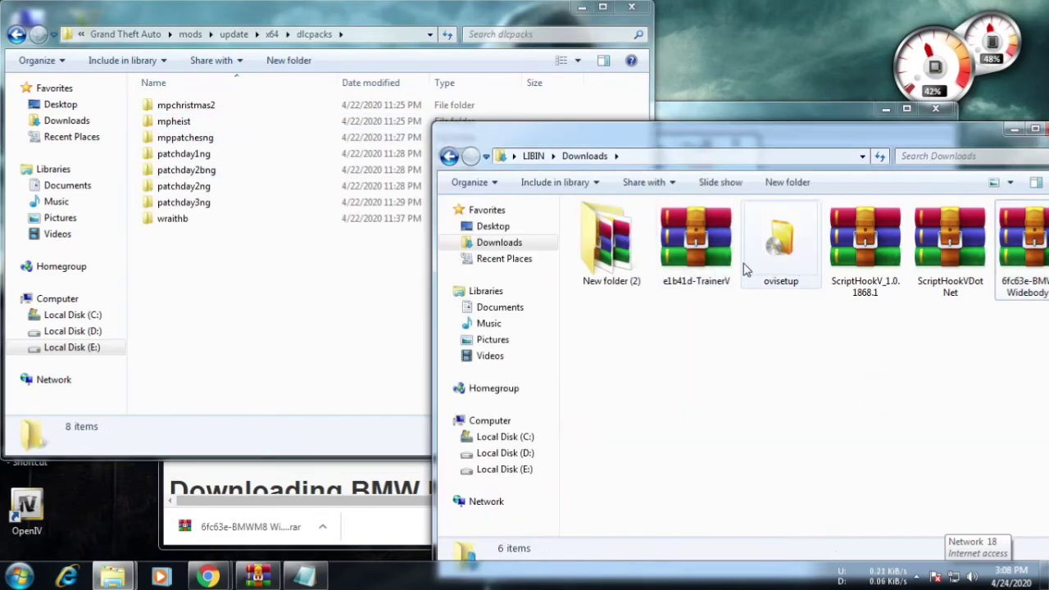
left_click(258, 576)
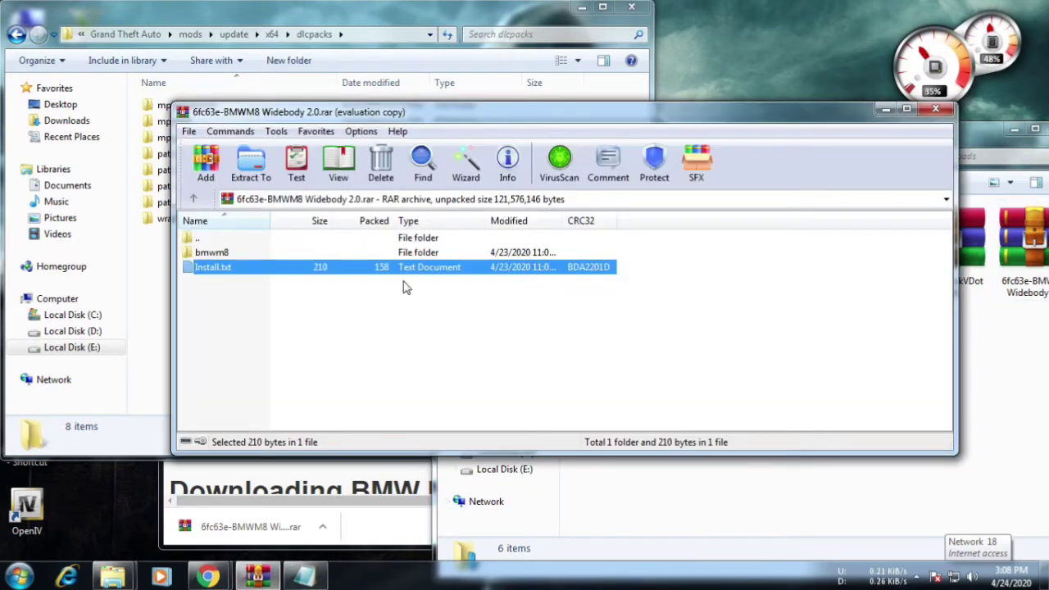
left_click(337, 253)
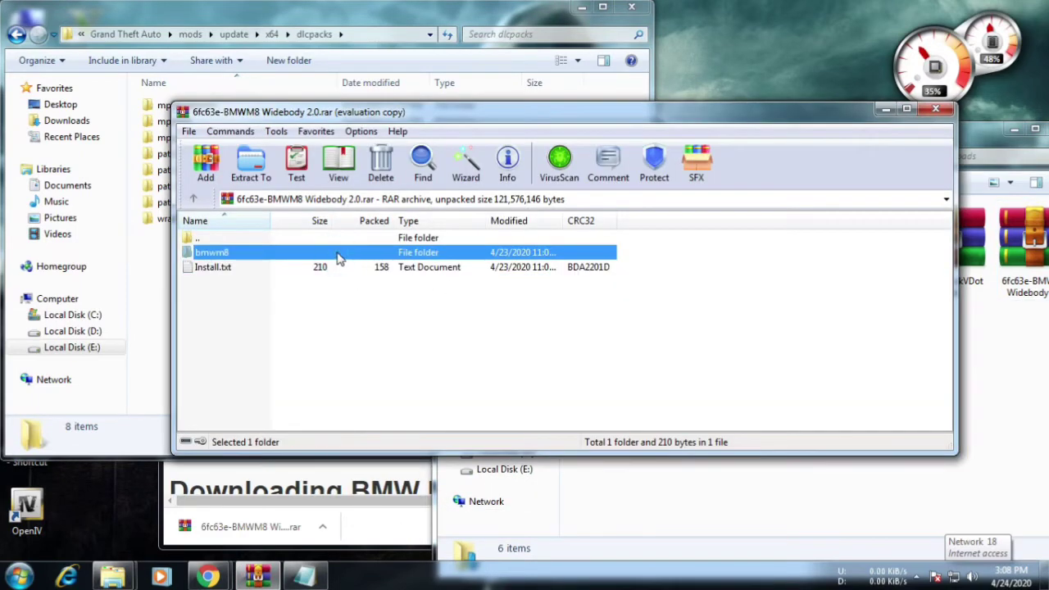
left_click_drag(151, 261, 150, 259)
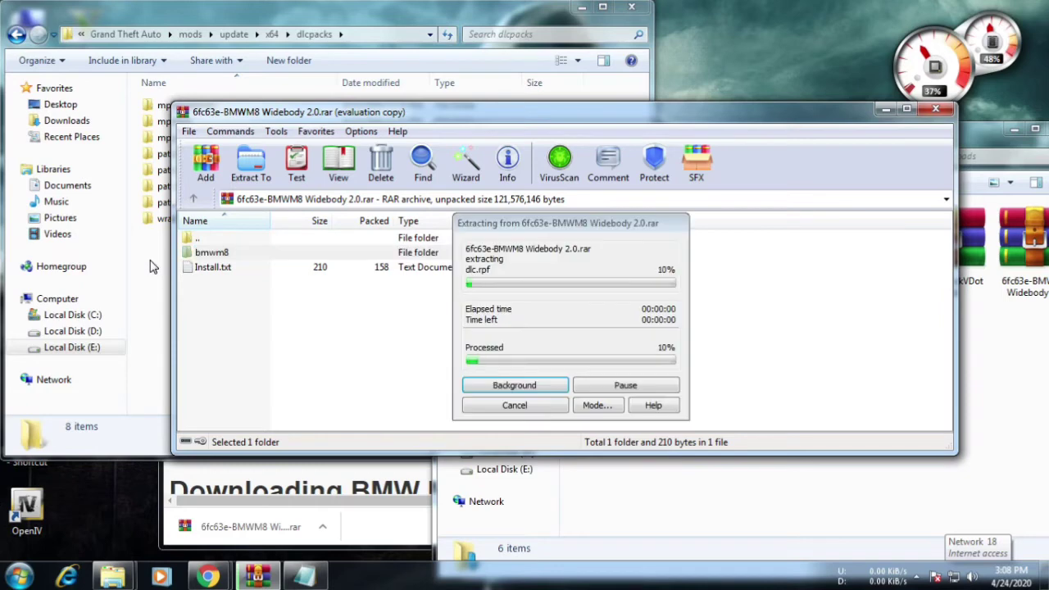
left_click(872, 325)
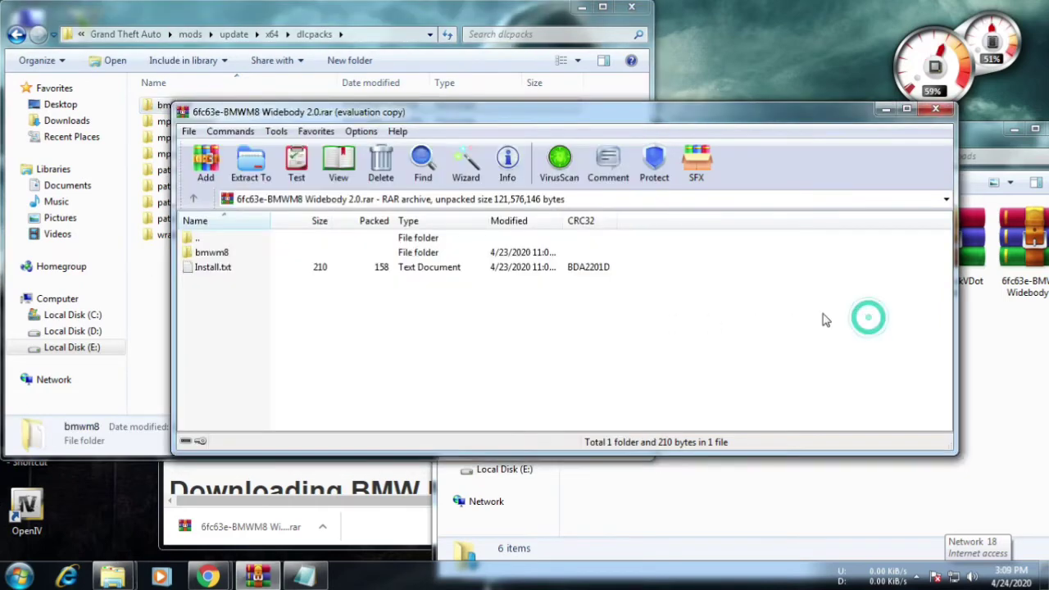
Reopen Install.txt for reference, minimize the dlcpacks window, and launch OpenIV for the Windows version of Grand Theft Auto V.
double_click(279, 273)
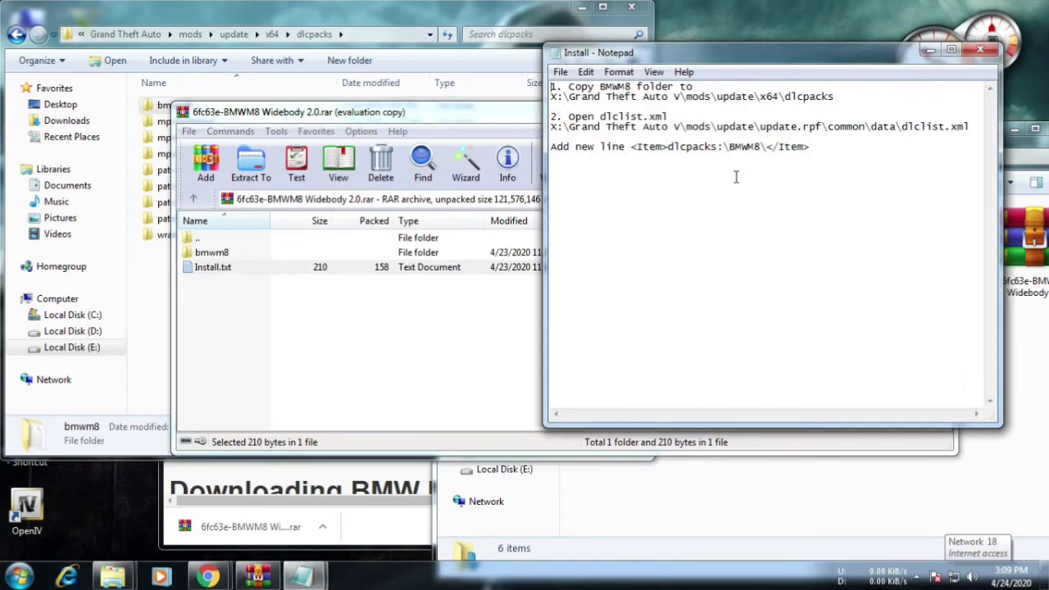
left_click(581, 7)
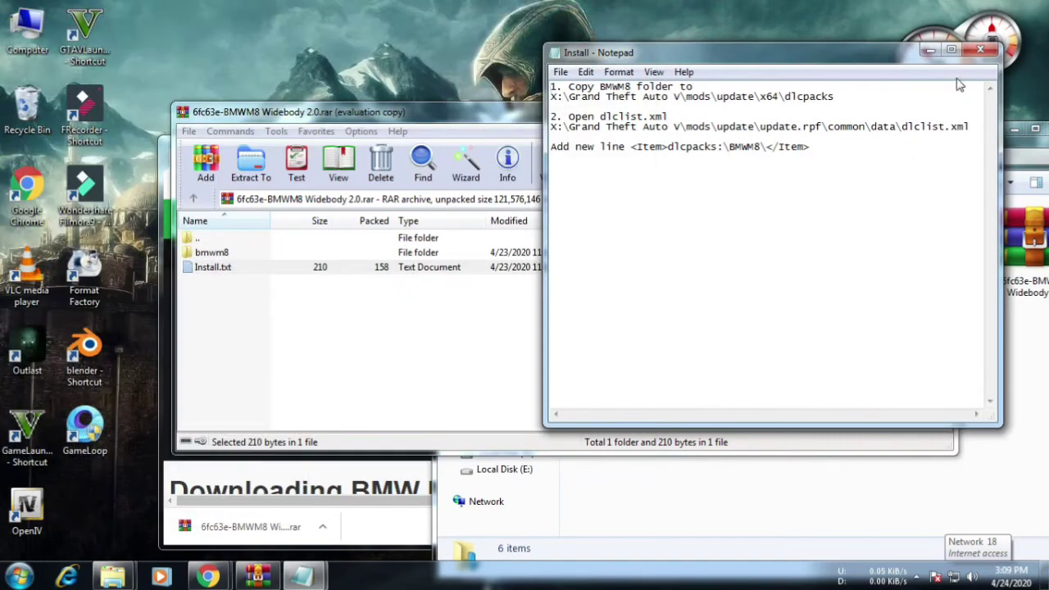
left_click(25, 508)
double_click(25, 508)
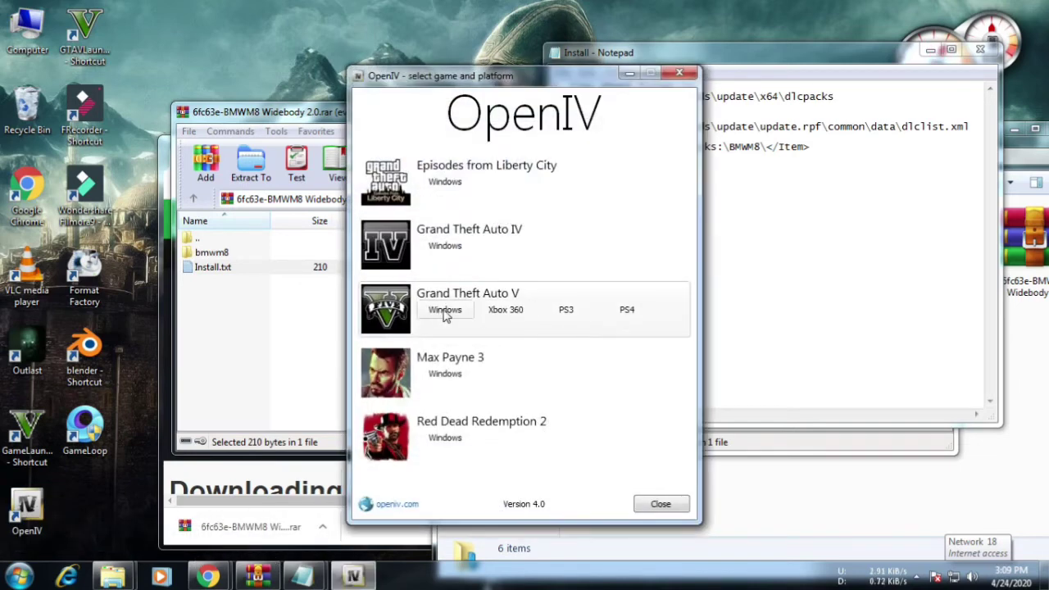
left_click(443, 311)
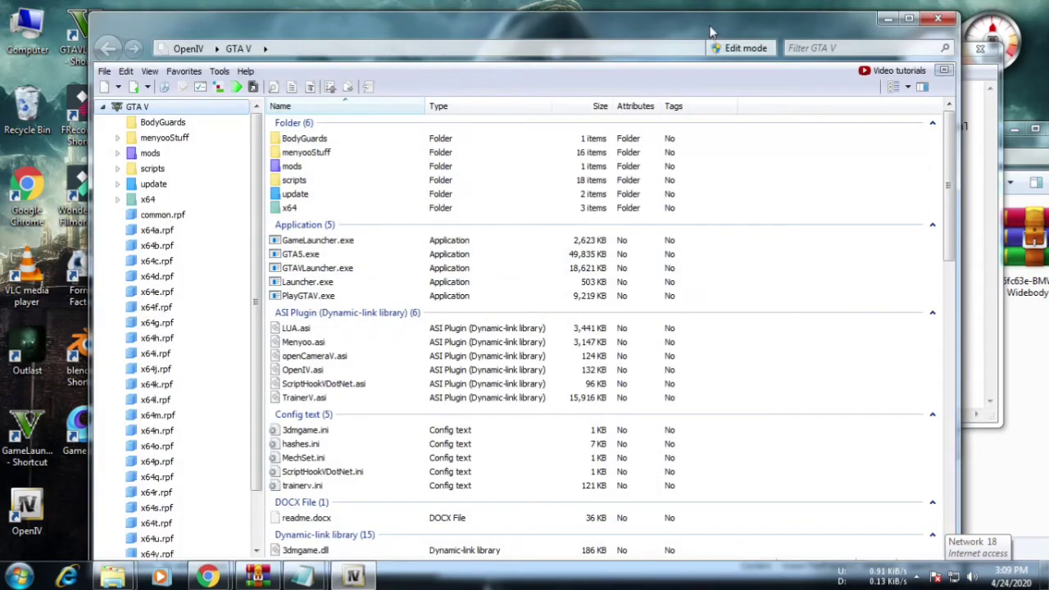
Reposition the OpenIV window and turn on Edit mode for the GTA V files.
left_click_drag(712, 31, 537, 30)
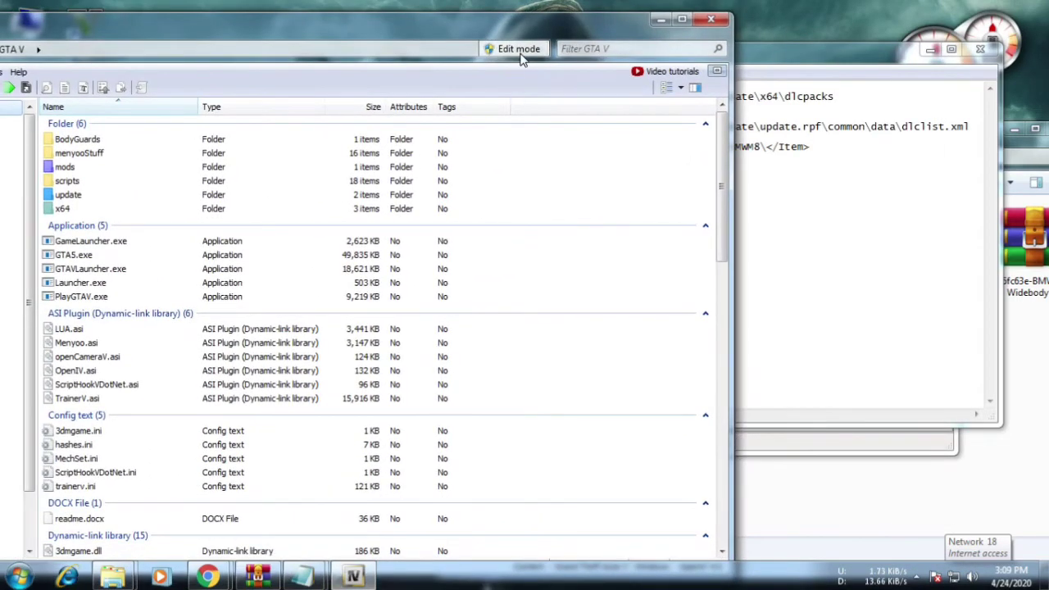
left_click_drag(448, 28, 668, 16)
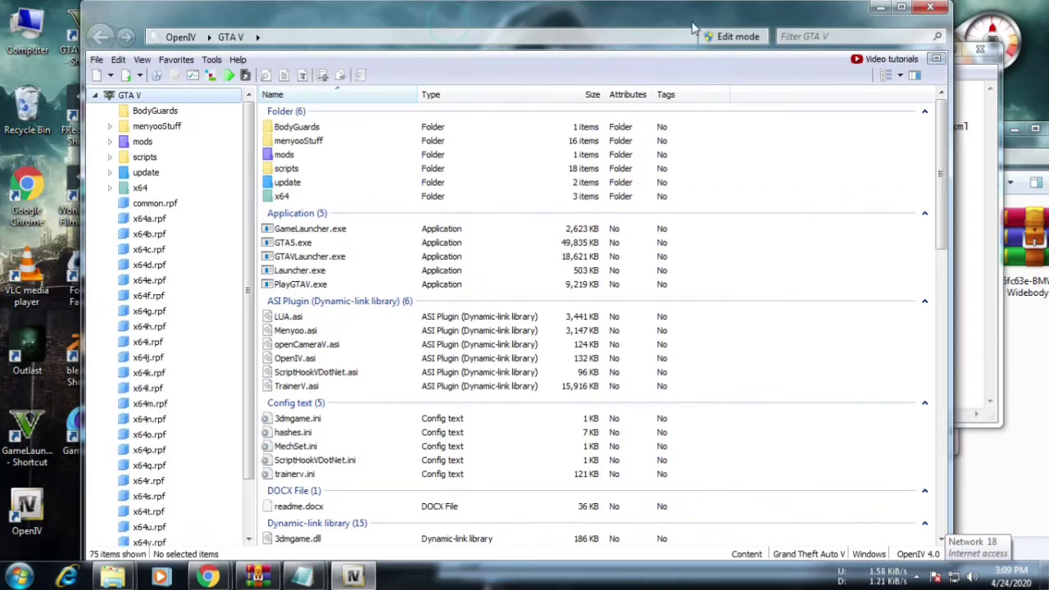
left_click(738, 37)
left_click(598, 341)
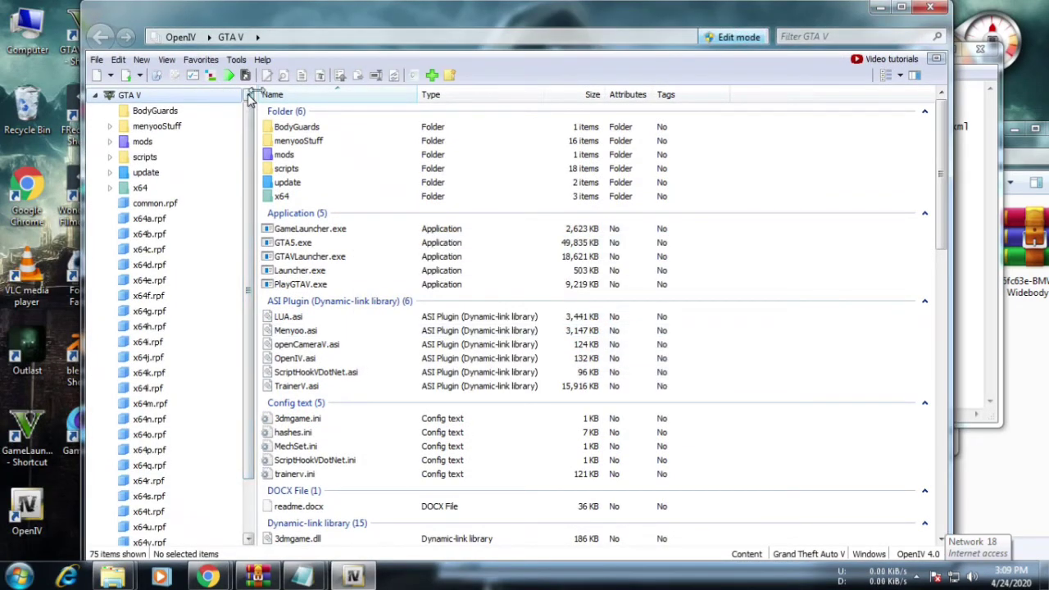
Open the mods\update\update.rpf\common\data folder in OpenIV, checking the path against the Install.txt notes.
double_click(341, 155)
double_click(325, 131)
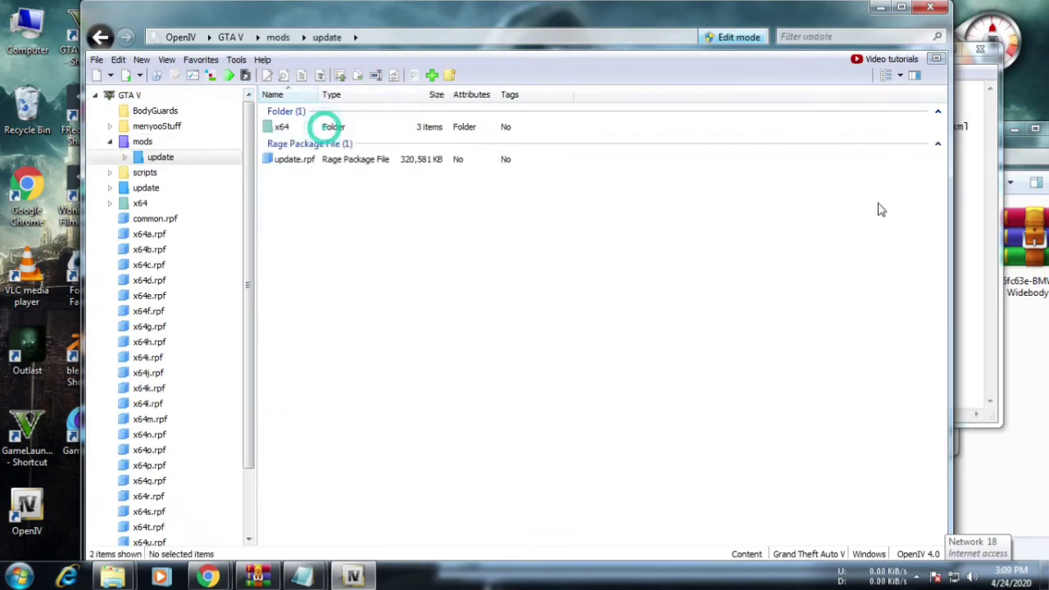
left_click(965, 194)
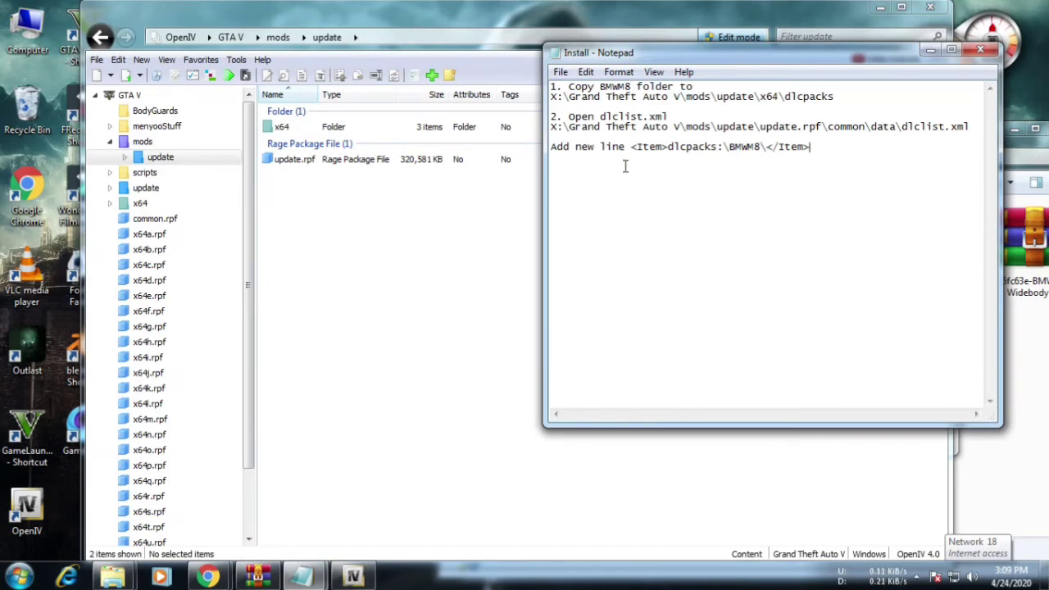
double_click(318, 163)
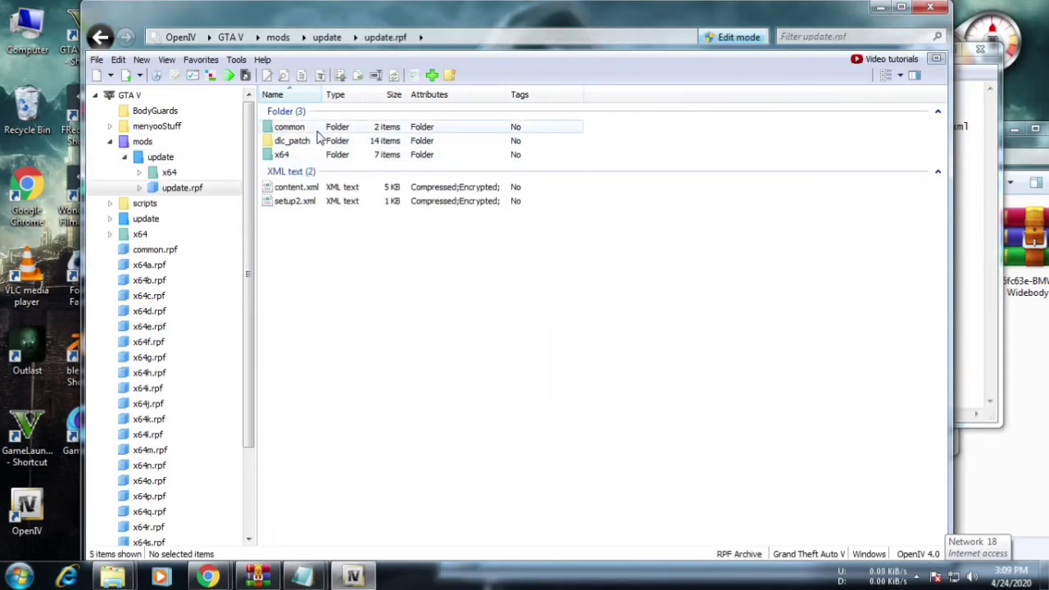
double_click(318, 131)
double_click(318, 129)
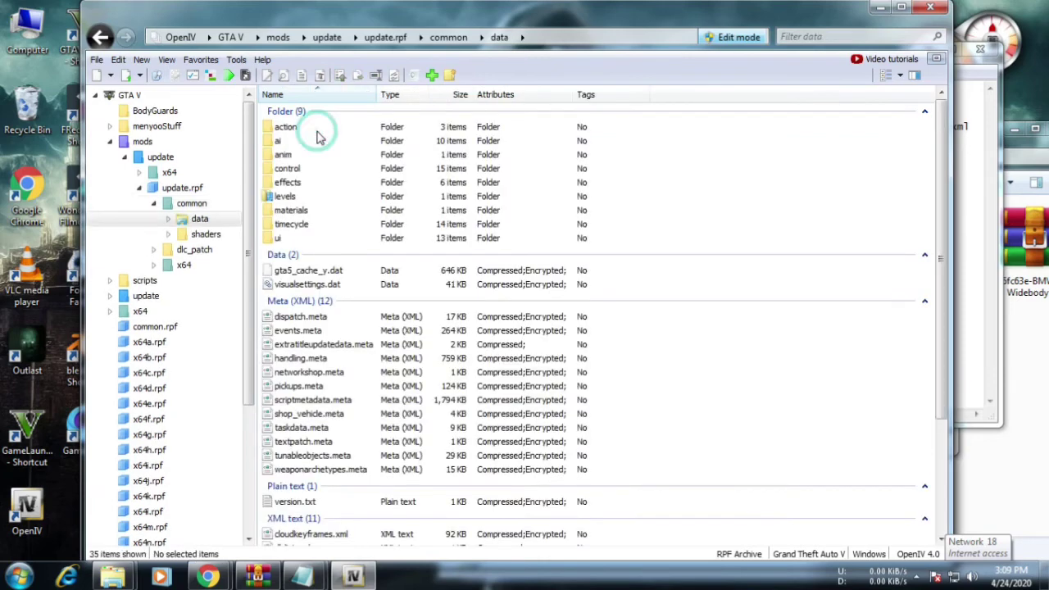
scroll(344, 312, "down", 4)
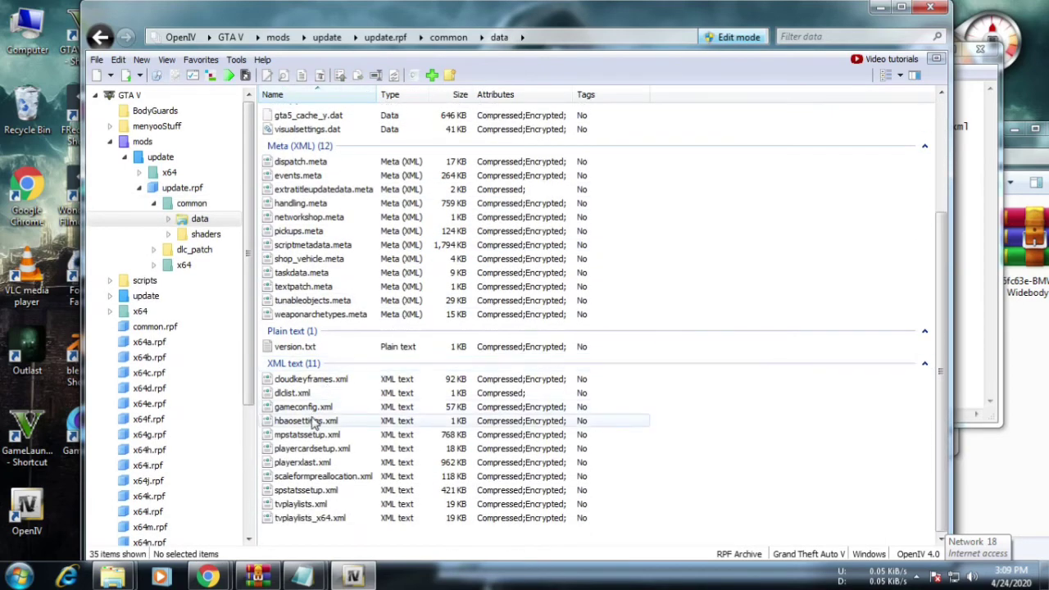
View dlclist.xml as read-only text, look over its dlcpacks entries, and close the viewer.
left_click(318, 395)
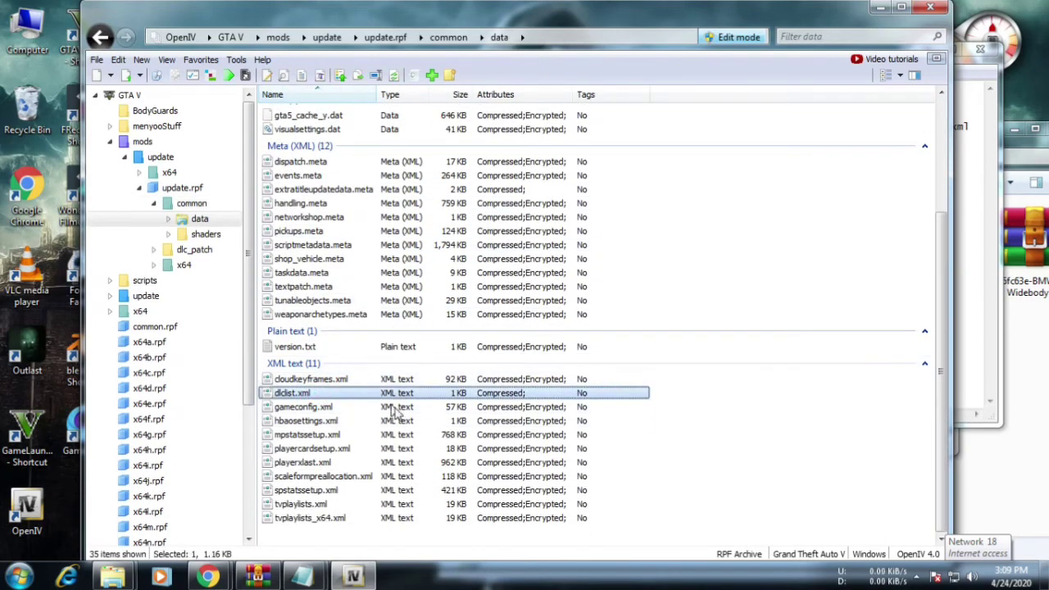
double_click(314, 394)
left_click(420, 310)
scroll(402, 344, "down", 3)
scroll(399, 350, "down", 1)
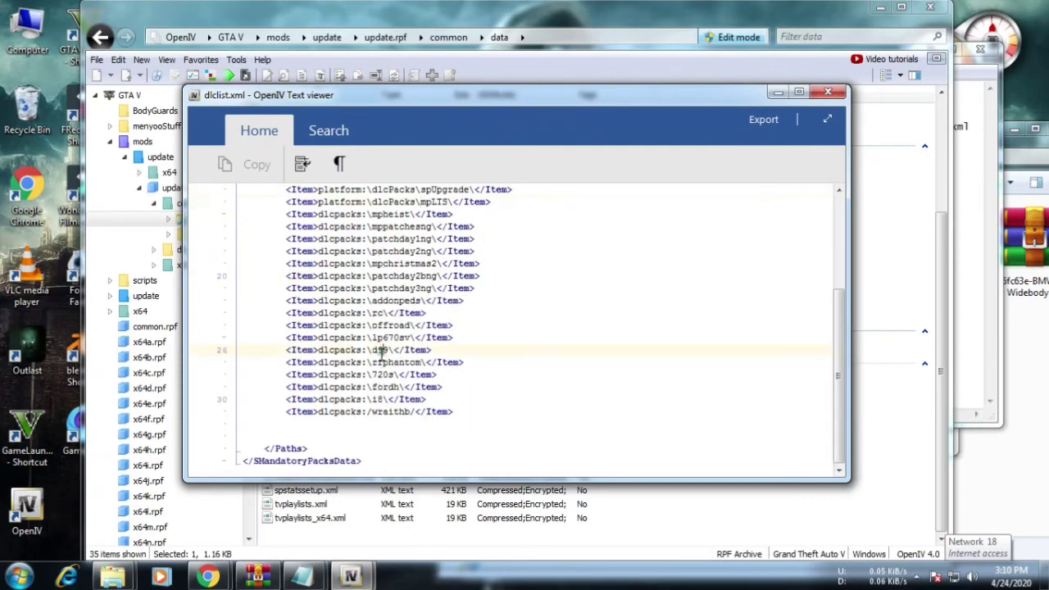
left_click_drag(369, 352, 565, 386)
left_click(515, 335)
left_click(829, 92)
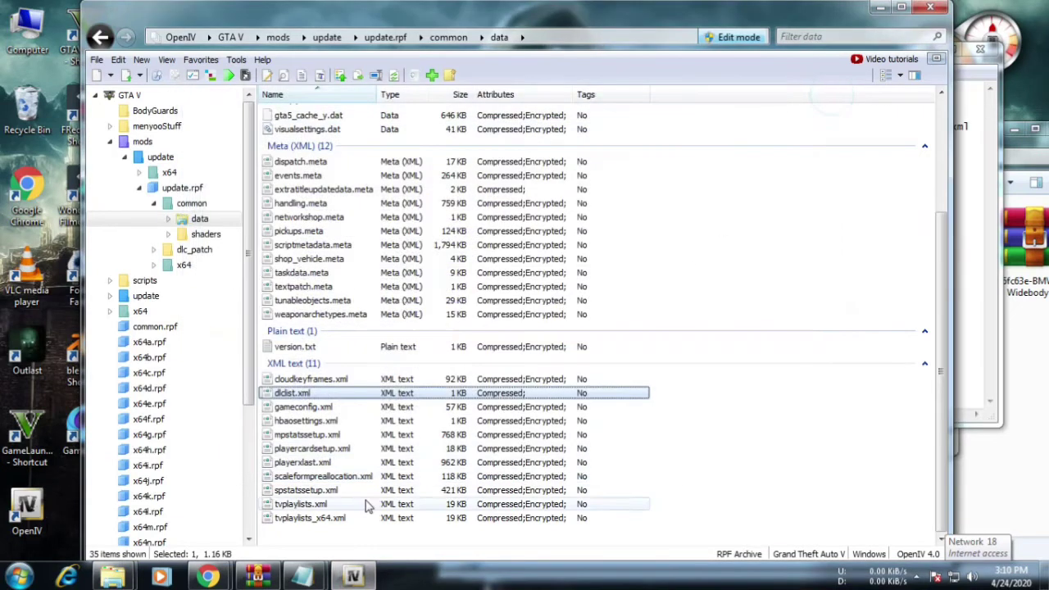
Open dlclist.xml for editing and insert an empty line after the wraithb entry.
right_click(380, 392)
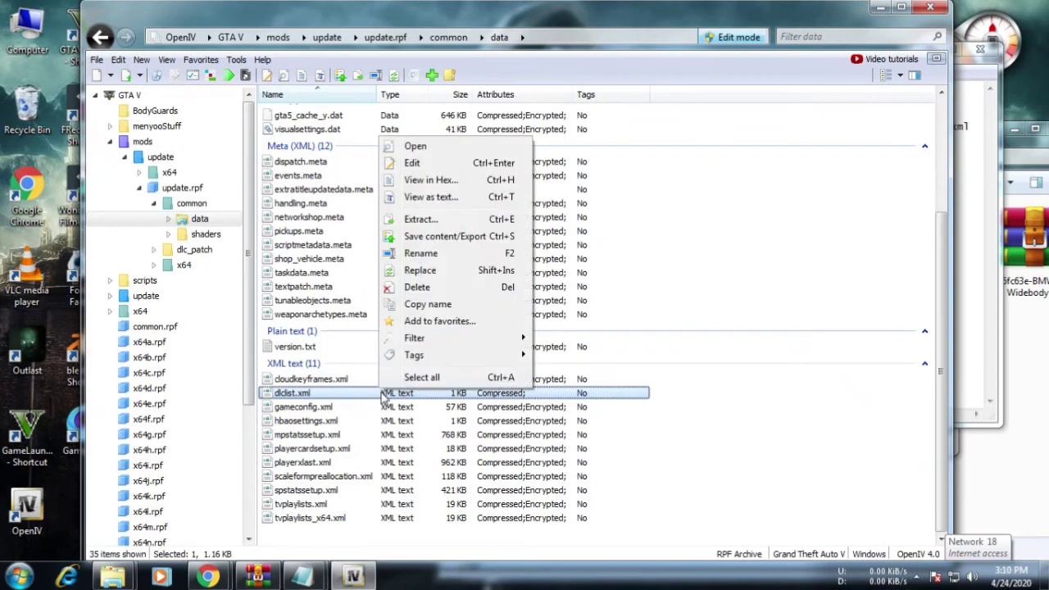
left_click(443, 163)
scroll(637, 321, "down", 5)
scroll(637, 320, "down", 1)
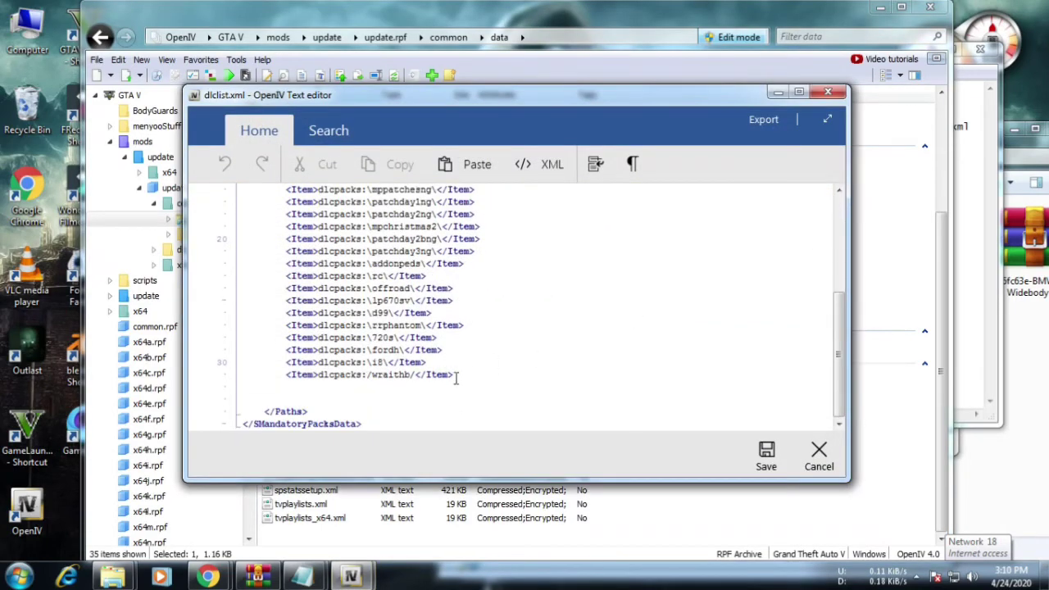
left_click(483, 373)
key("Return")
scroll(549, 236, "down", 1)
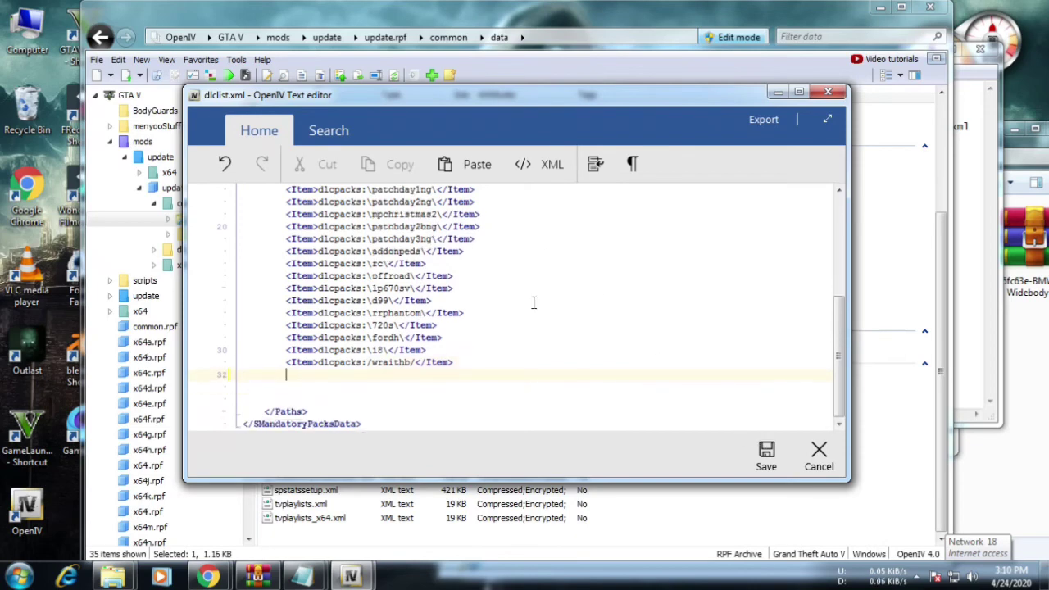
Copy <Item>dlcpacks:\BMWM8\</Item> from the Install.txt notes into the new line of dlclist.xml and save the file.
left_click(975, 279)
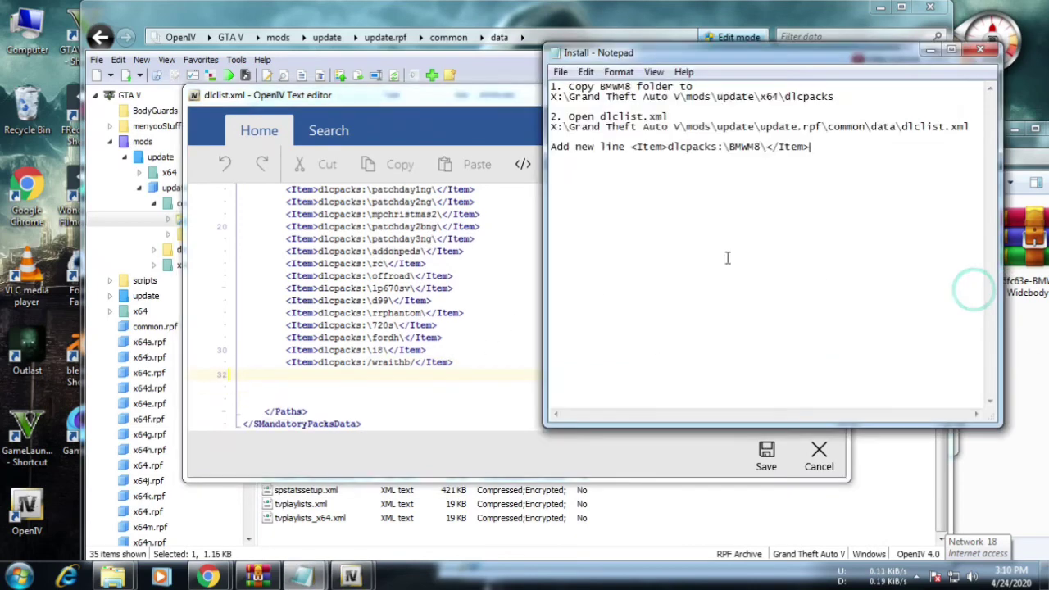
left_click_drag(631, 146, 876, 149)
key("ctrl+c")
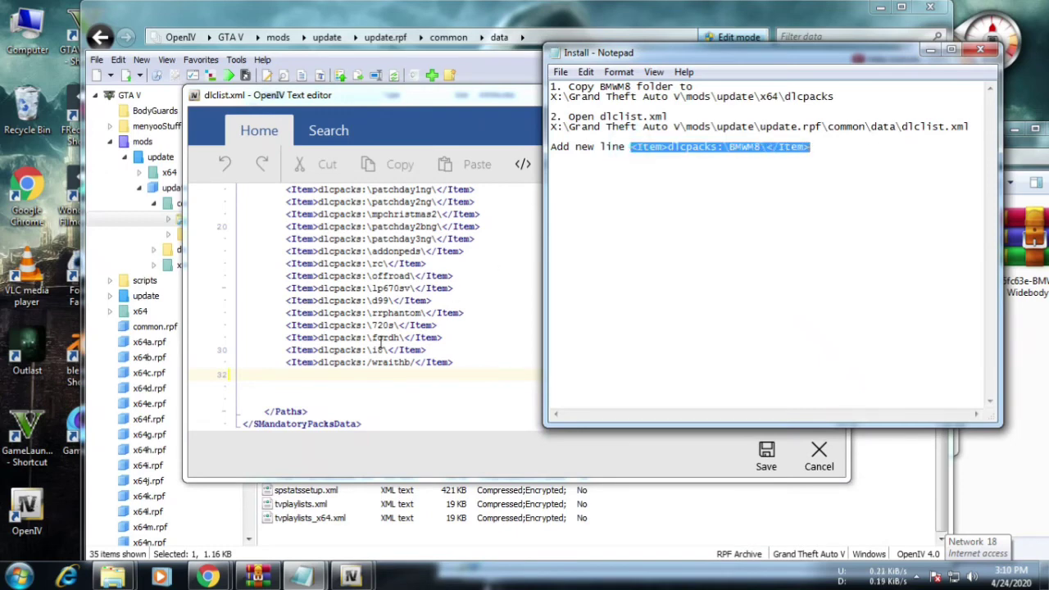
left_click(370, 374)
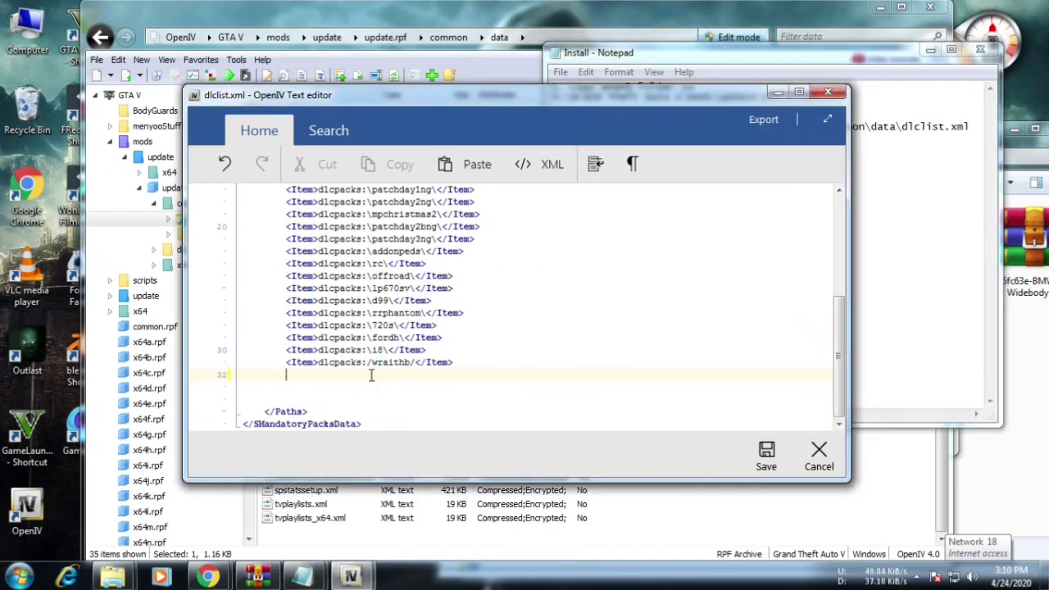
key("ctrl+v")
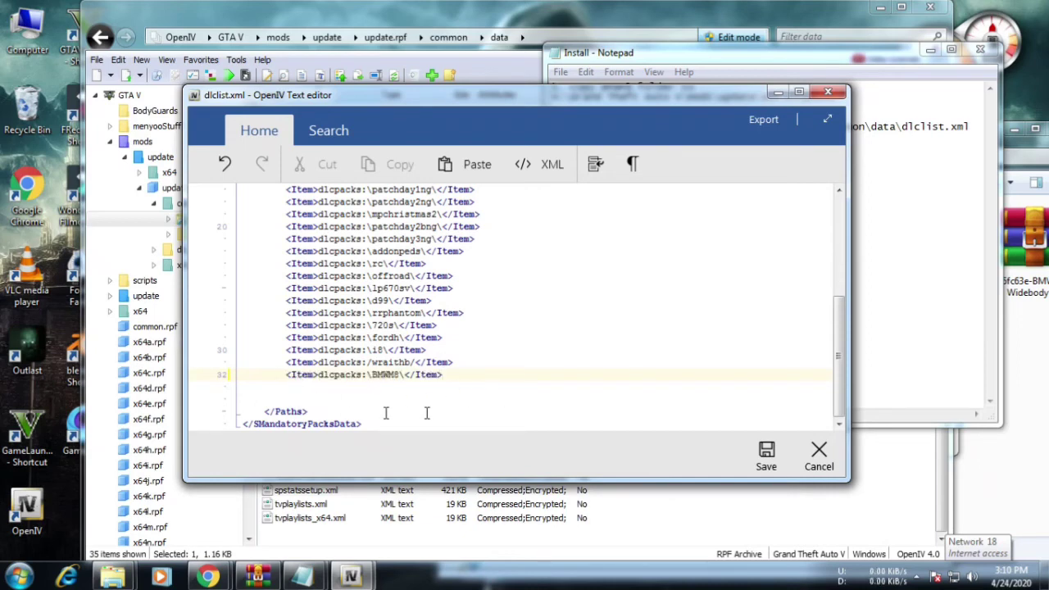
left_click_drag(286, 325, 278, 378)
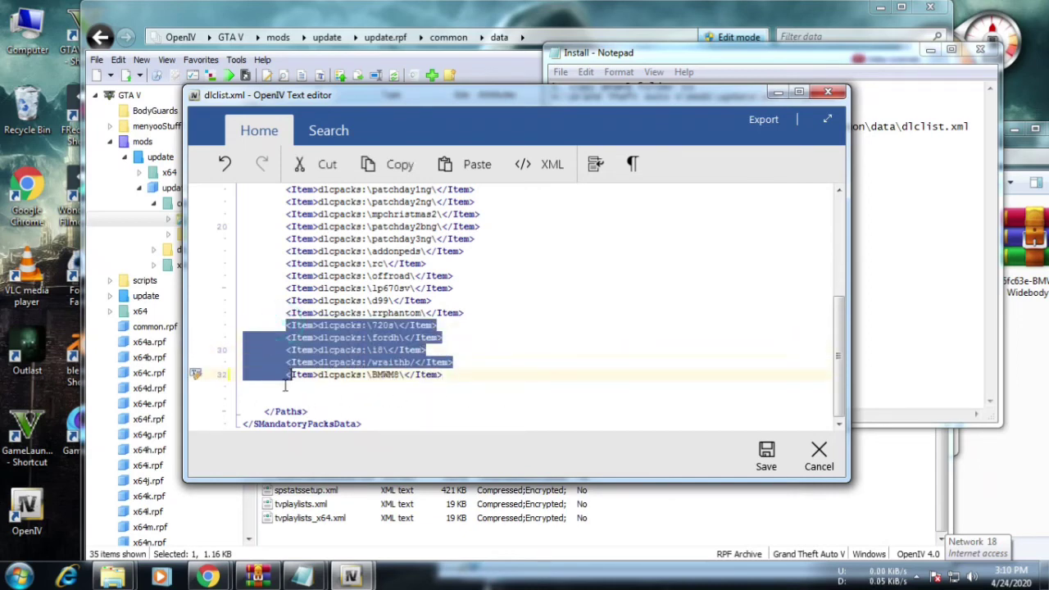
left_click(276, 387)
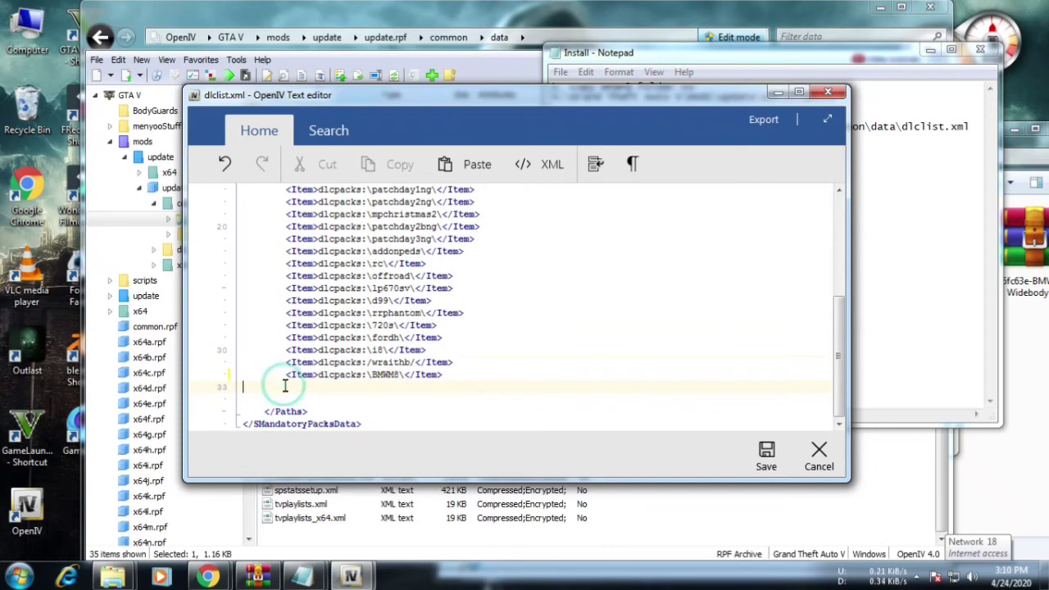
left_click(766, 453)
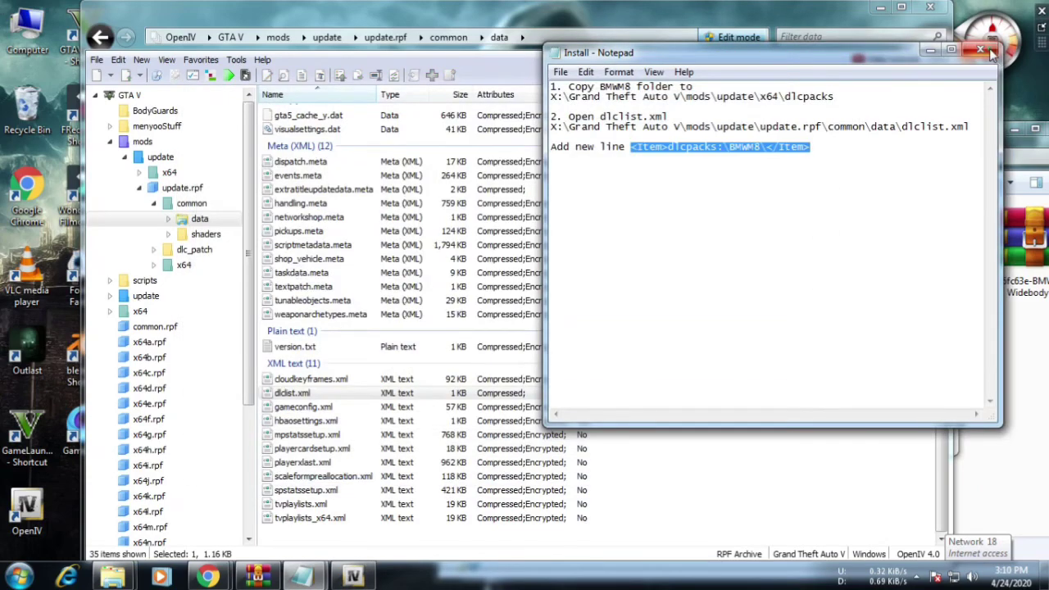
Close the Install.txt notes, OpenIV, and the BMW M8 Widebody archive window.
left_click(980, 51)
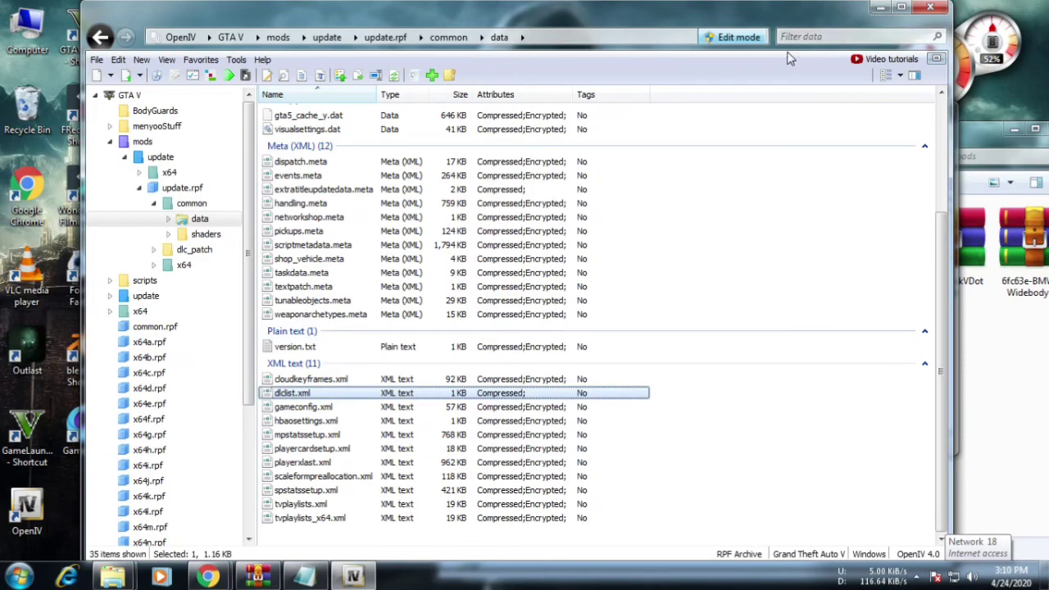
left_click(931, 8)
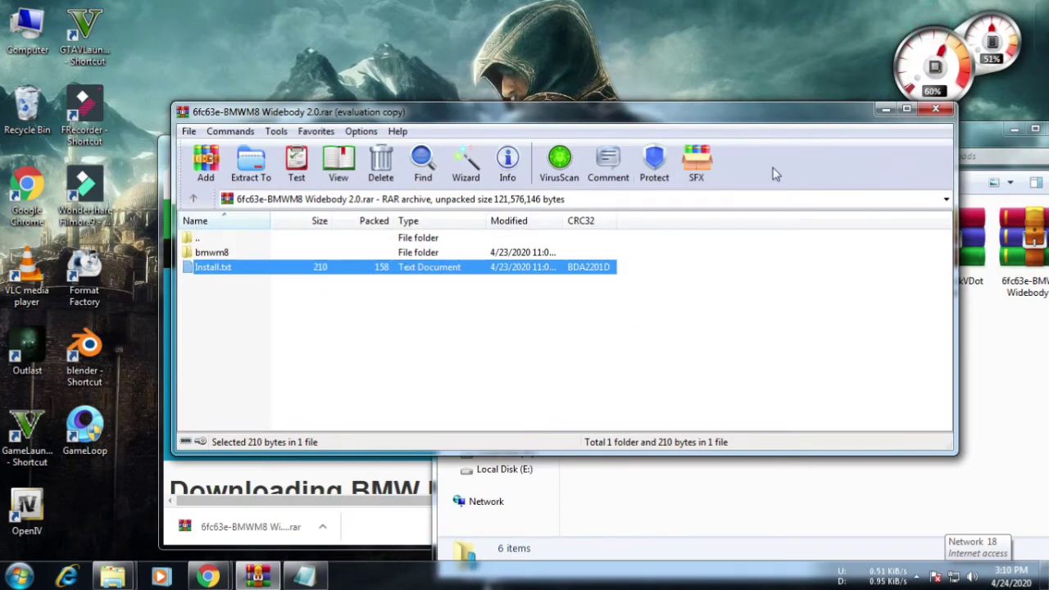
left_click(935, 109)
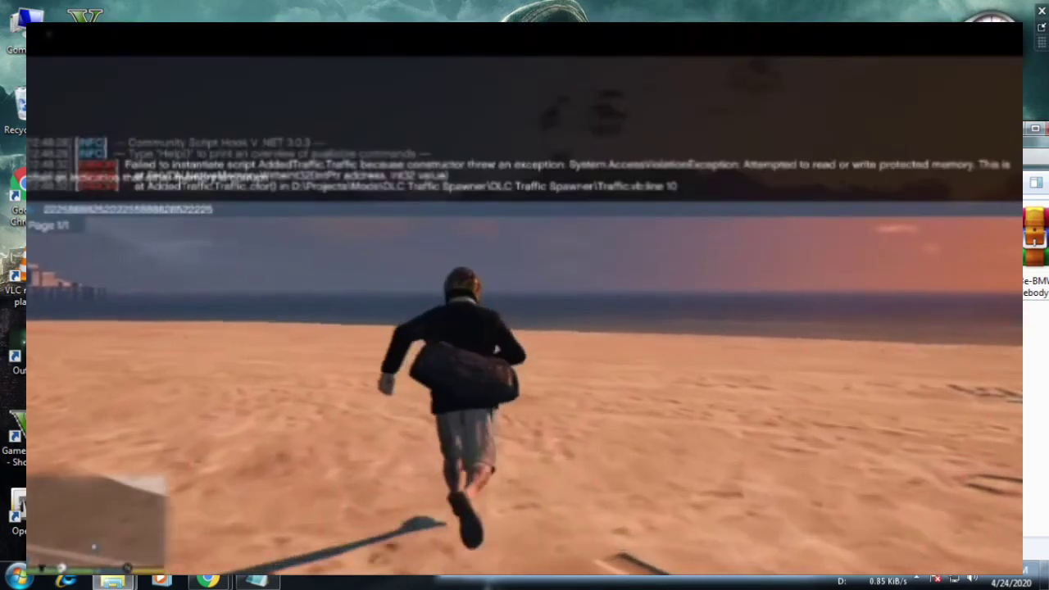
In Grand Theft Auto V, spawn the lp670sv and the Mustang hoonicorn from the trainer's added vehicle list.
key("Down")
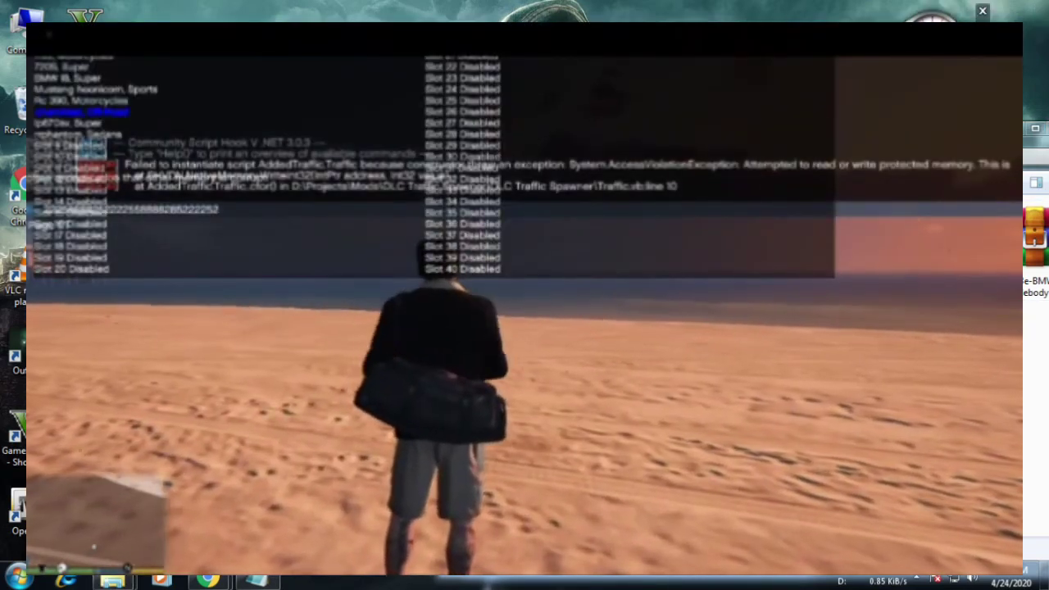
key("Down")
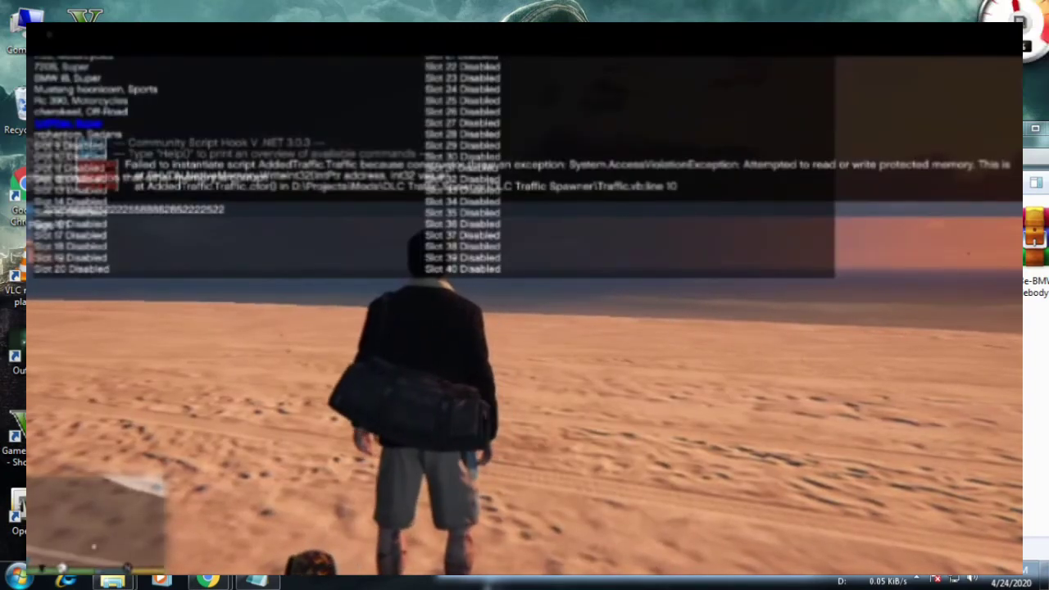
key("Return")
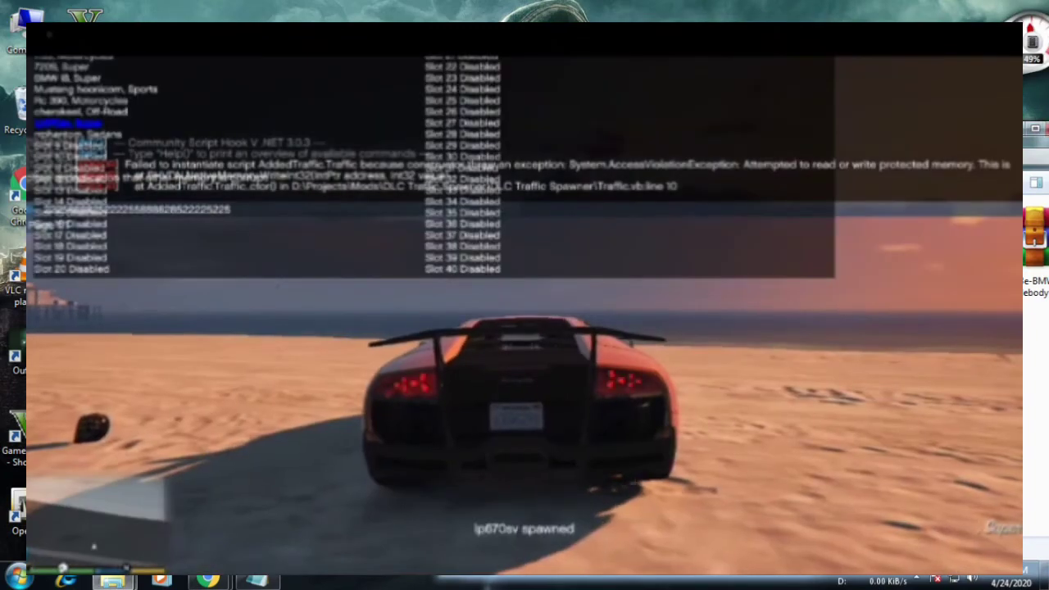
key("Up")
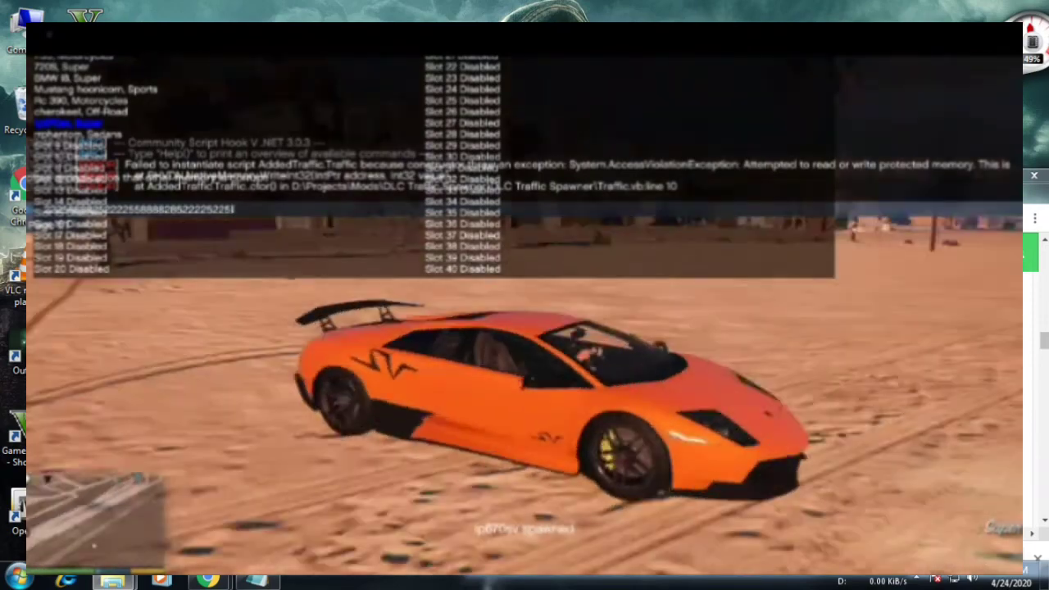
key("Up")
key("Up")
key("Return")
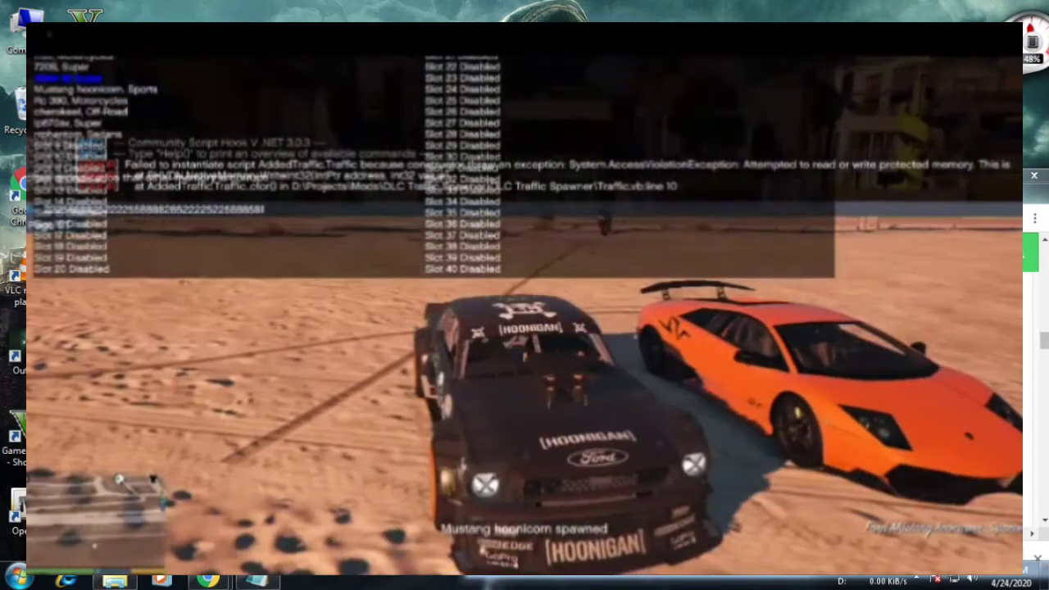
Spawn the BMW I8 and the 720S from the trainer's added vehicle list.
key("Up")
key("Return")
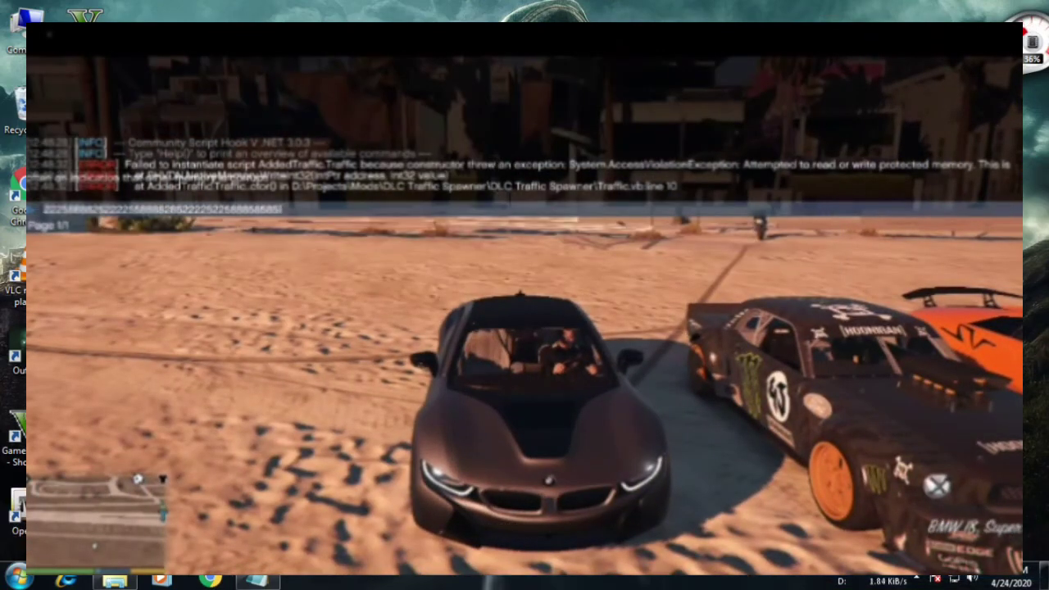
key("Up")
key("Return")
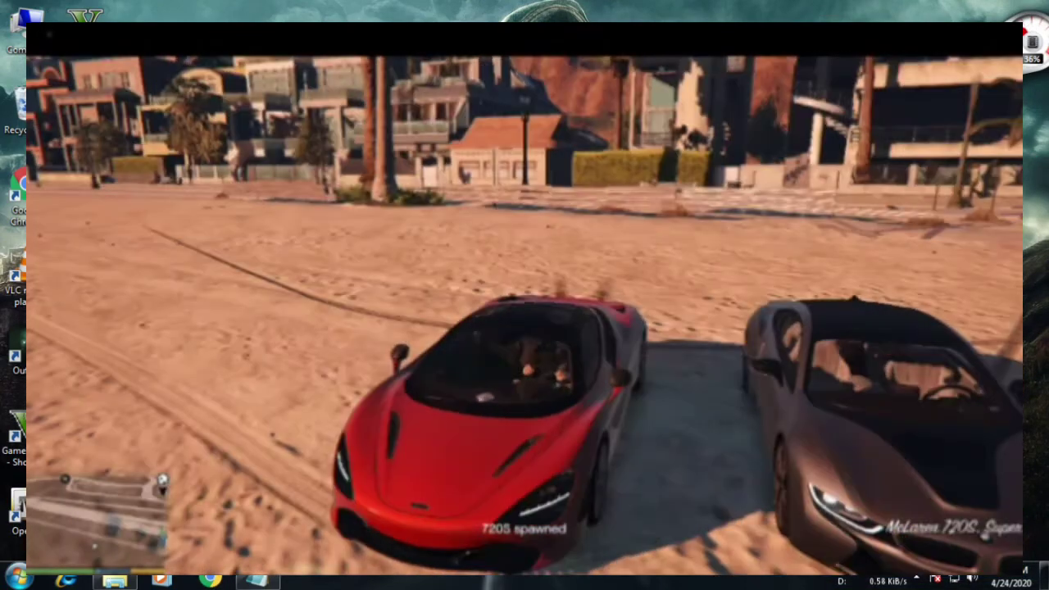